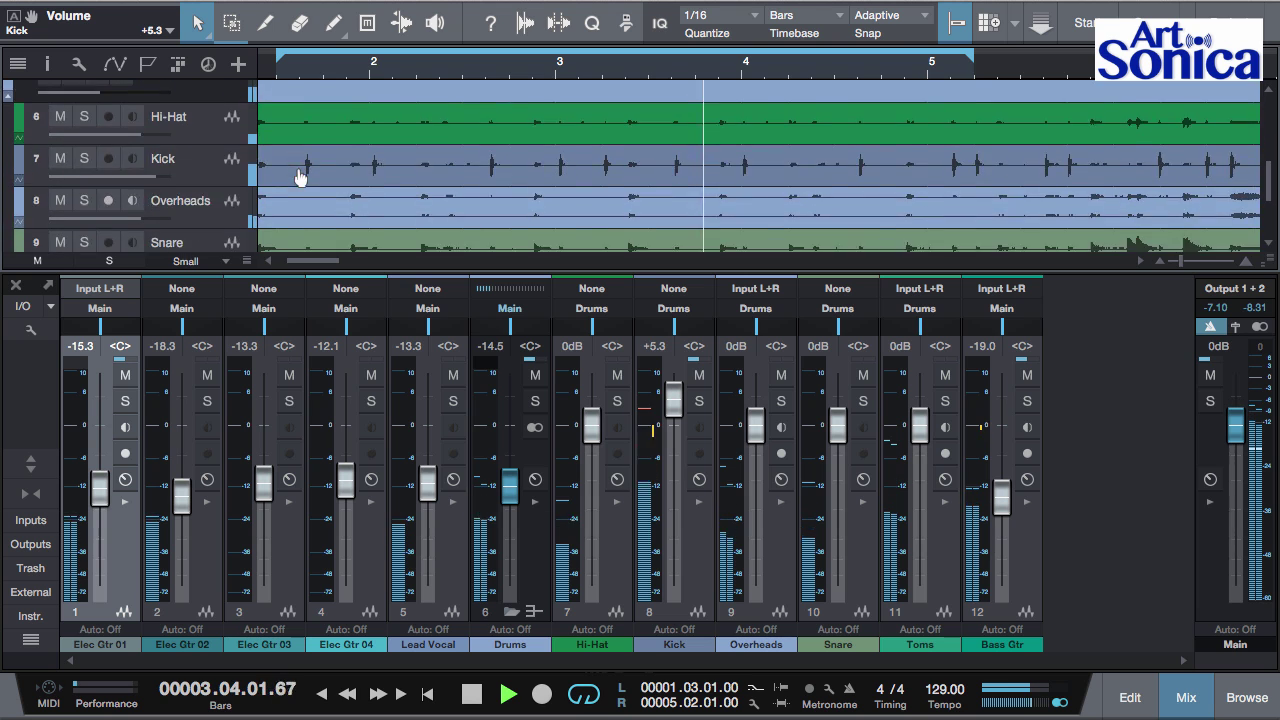
- Audition the Lead Vocal track in solo, return to the full mix and stop playback
scroll(300, 178, up, 2)
scroll(300, 178, up, 5)
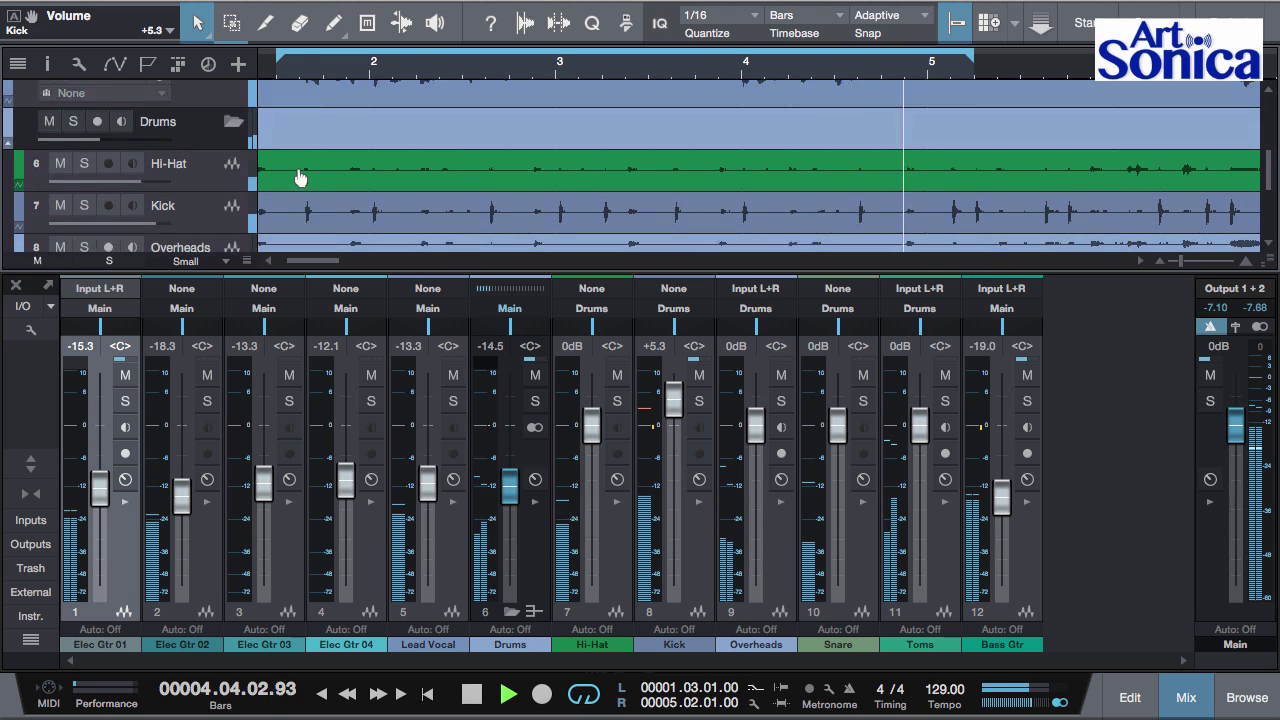
click(73, 161)
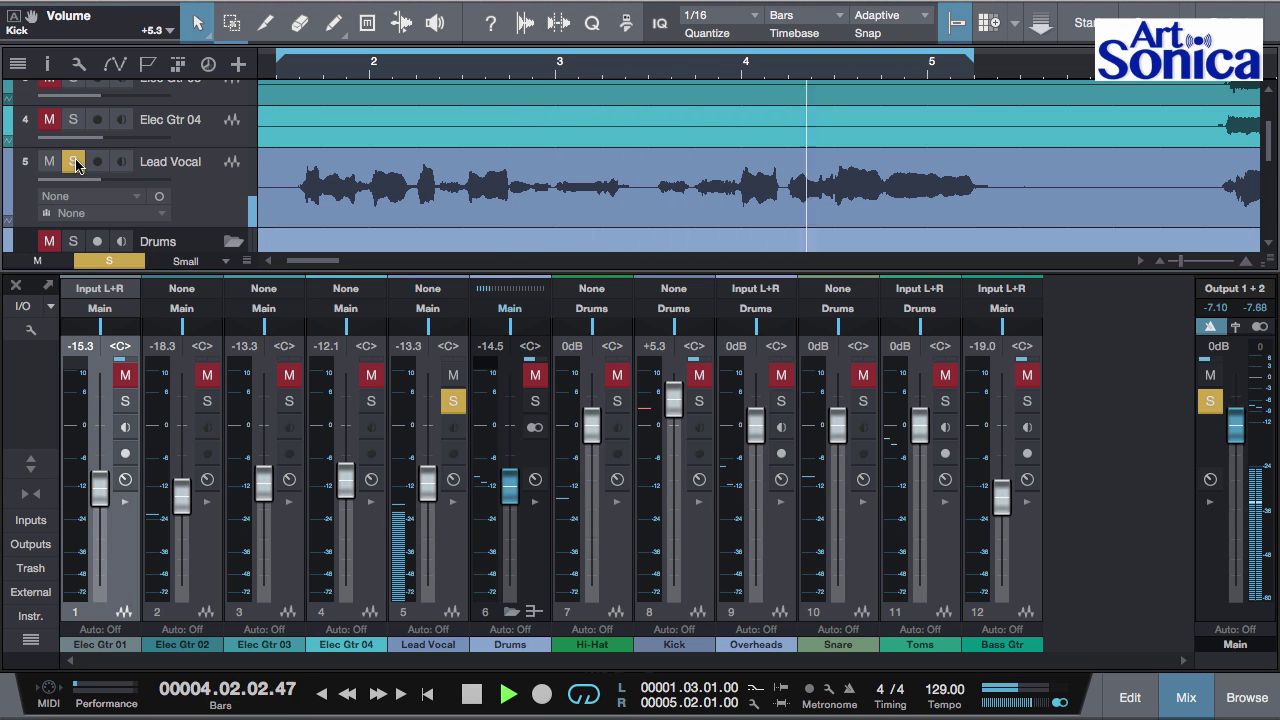
click(75, 163)
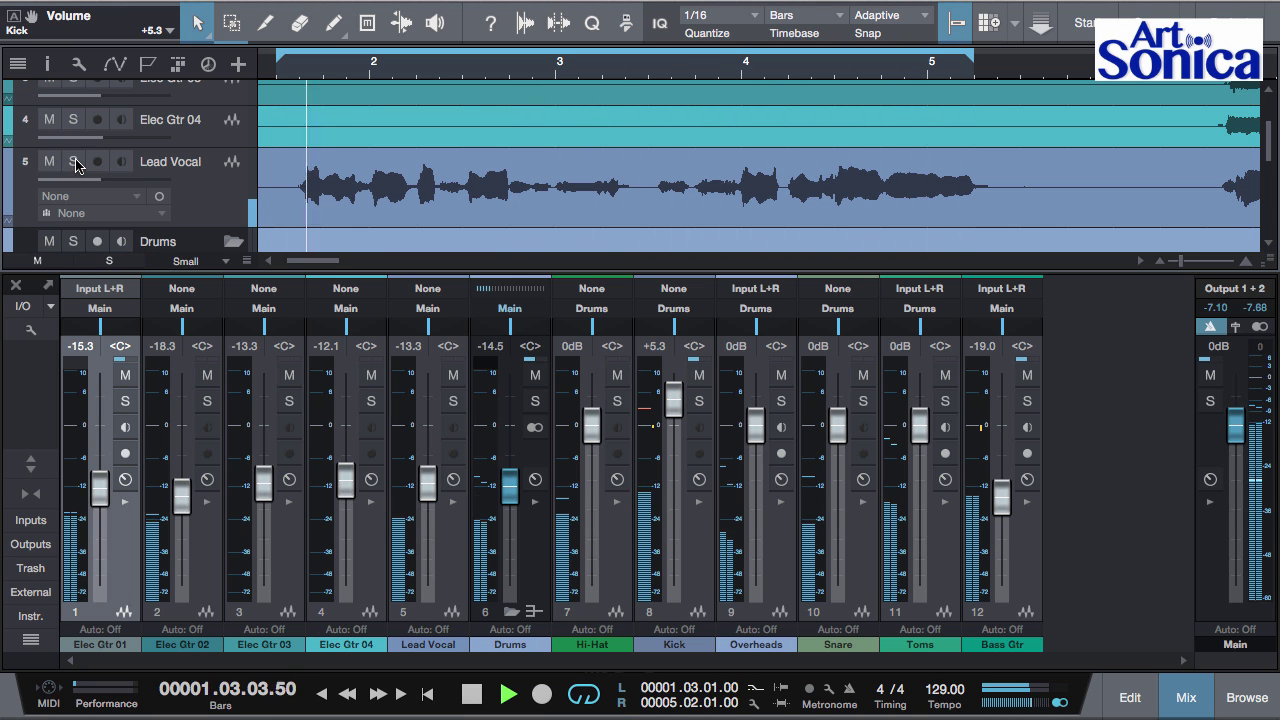
click(468, 696)
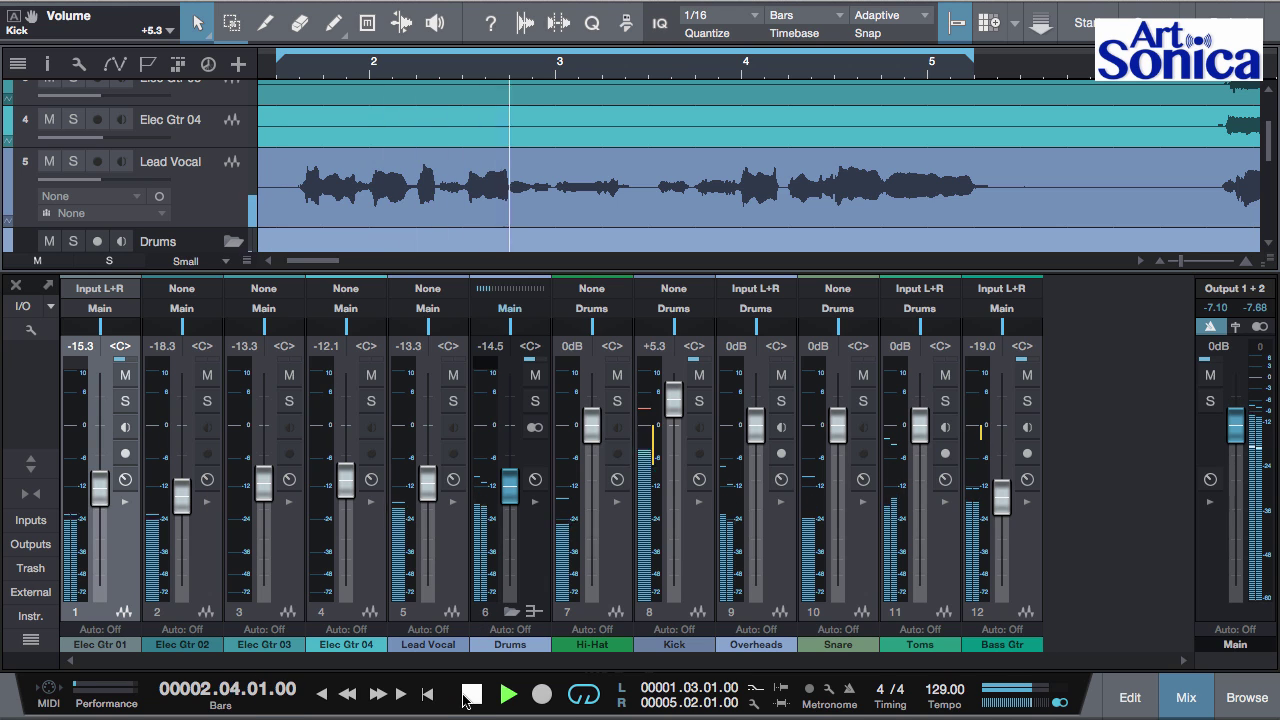
click(470, 695)
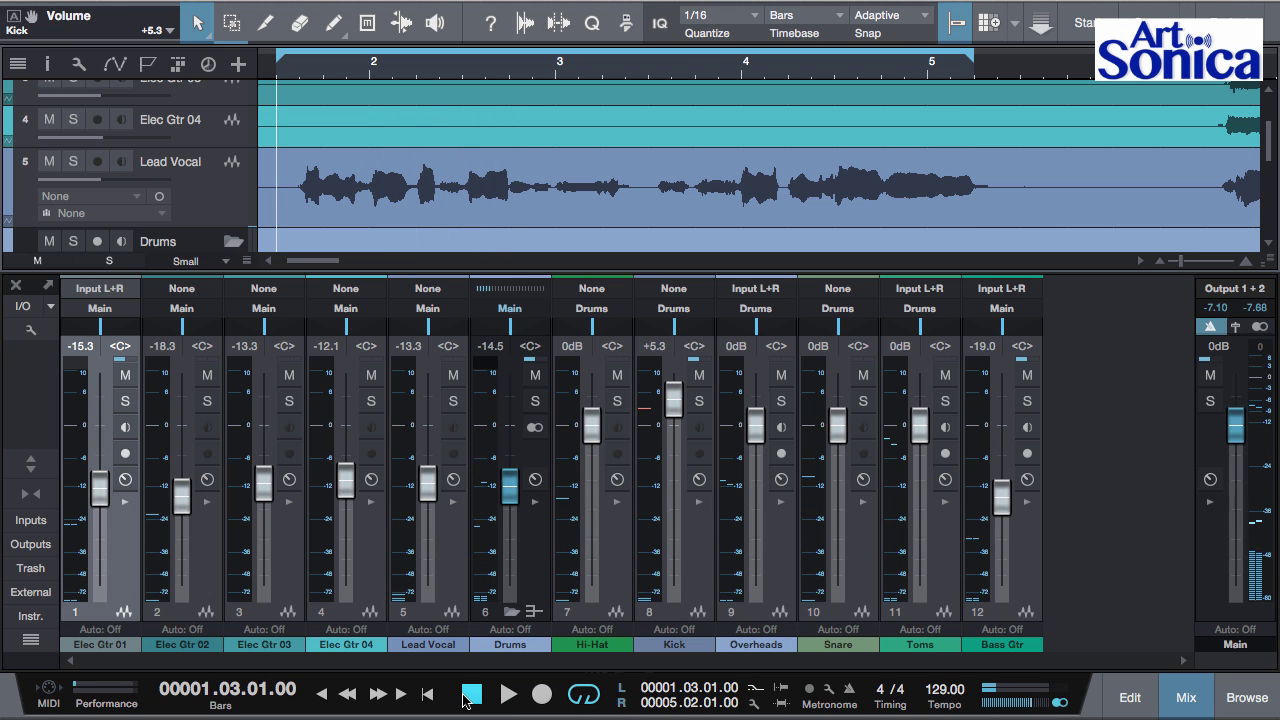
- Expand the Lead Vocal channel in the mixer, view its extended FX chain in the Channel Editor, and close the editor
click(207, 222)
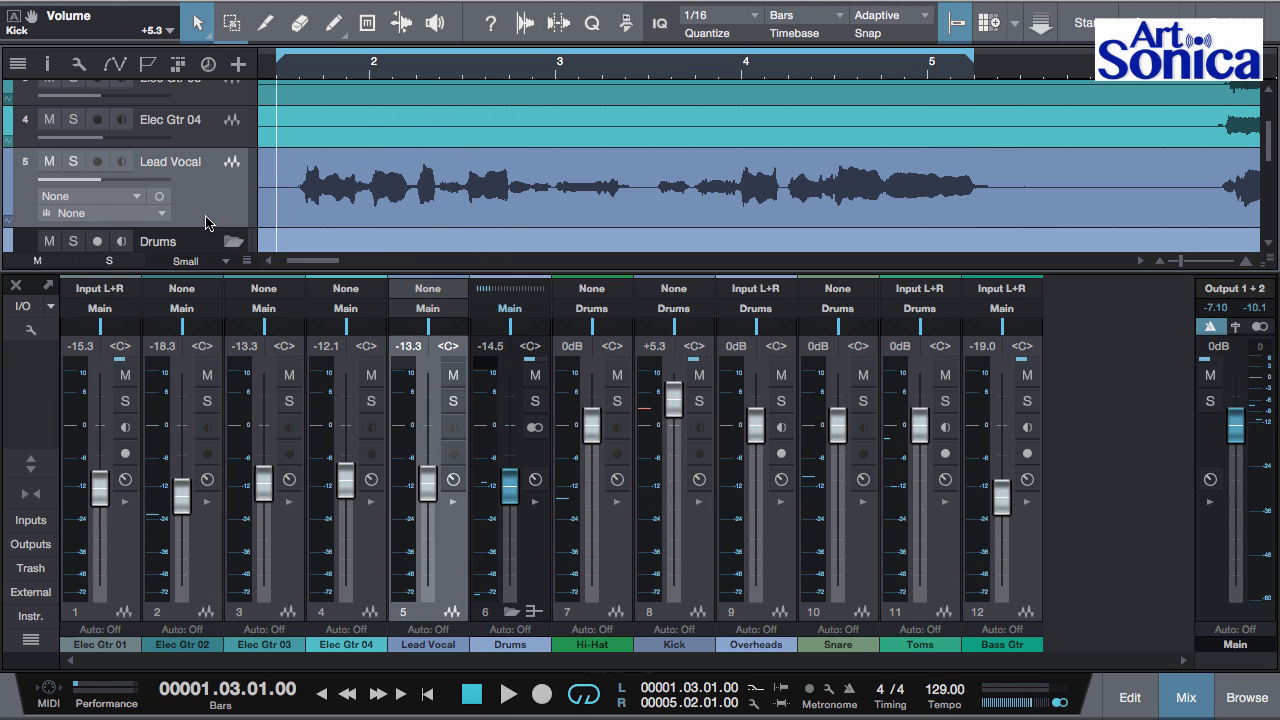
click(453, 501)
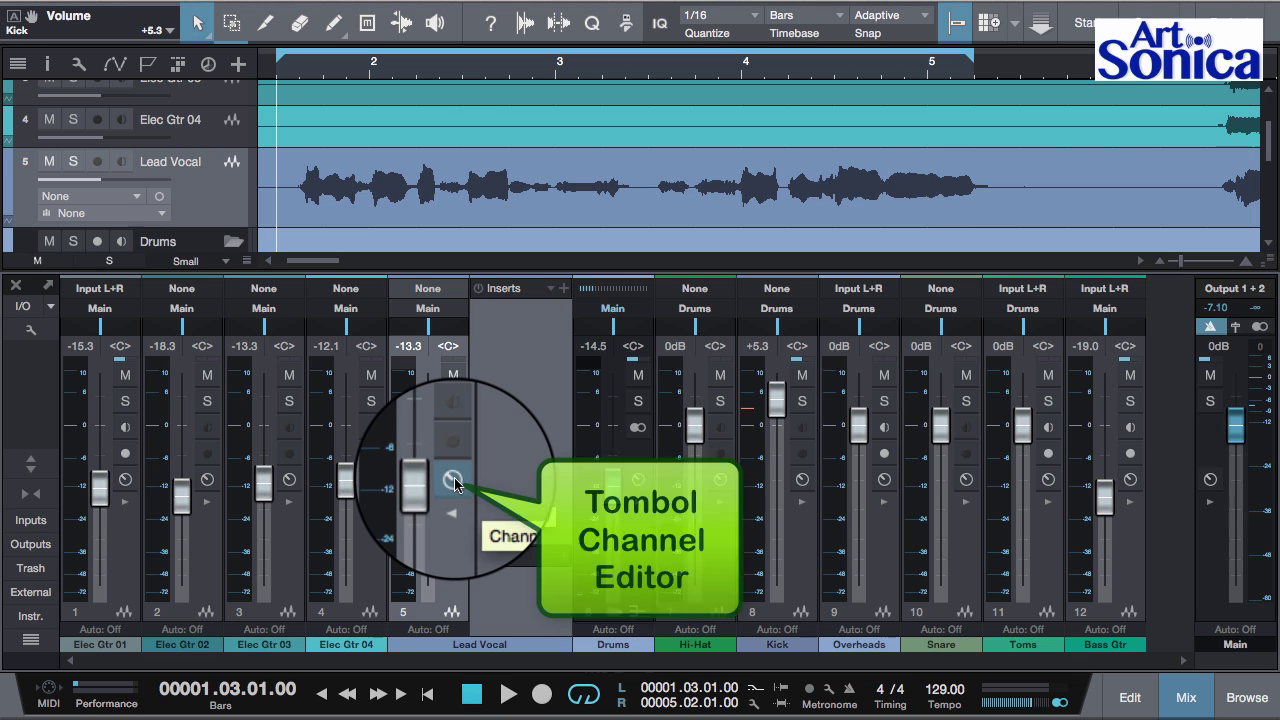
click(453, 481)
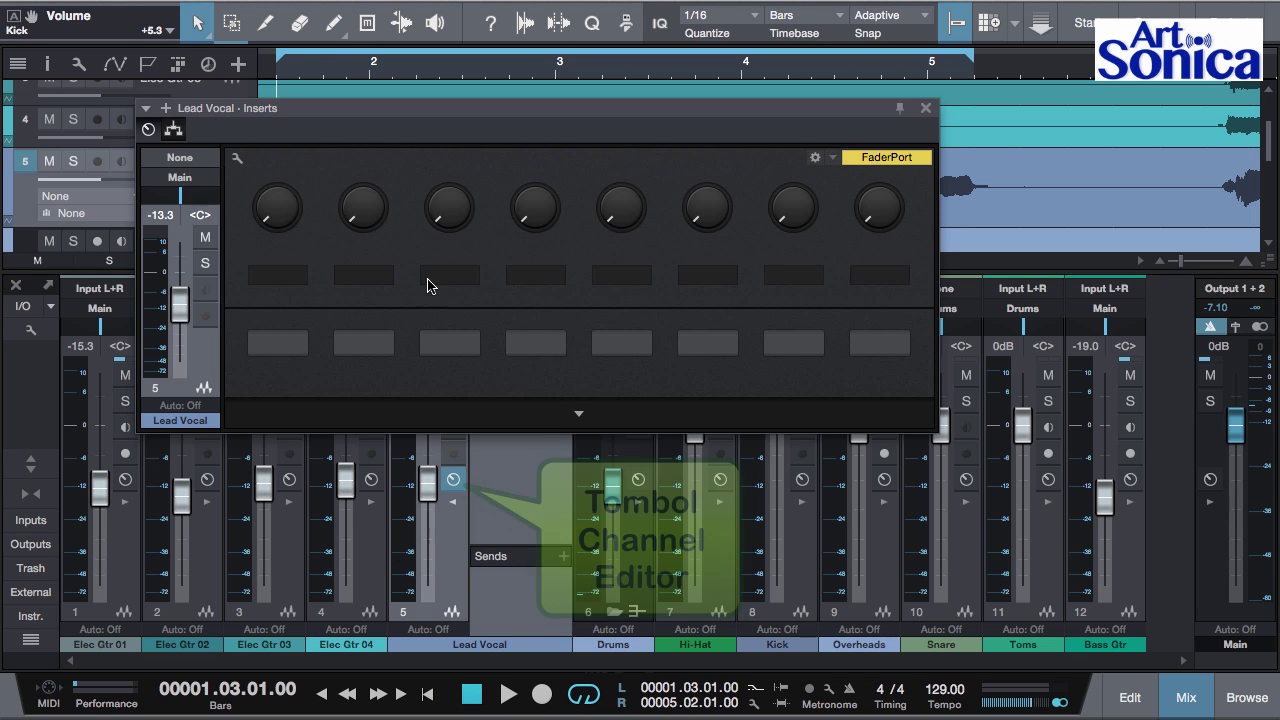
click(173, 130)
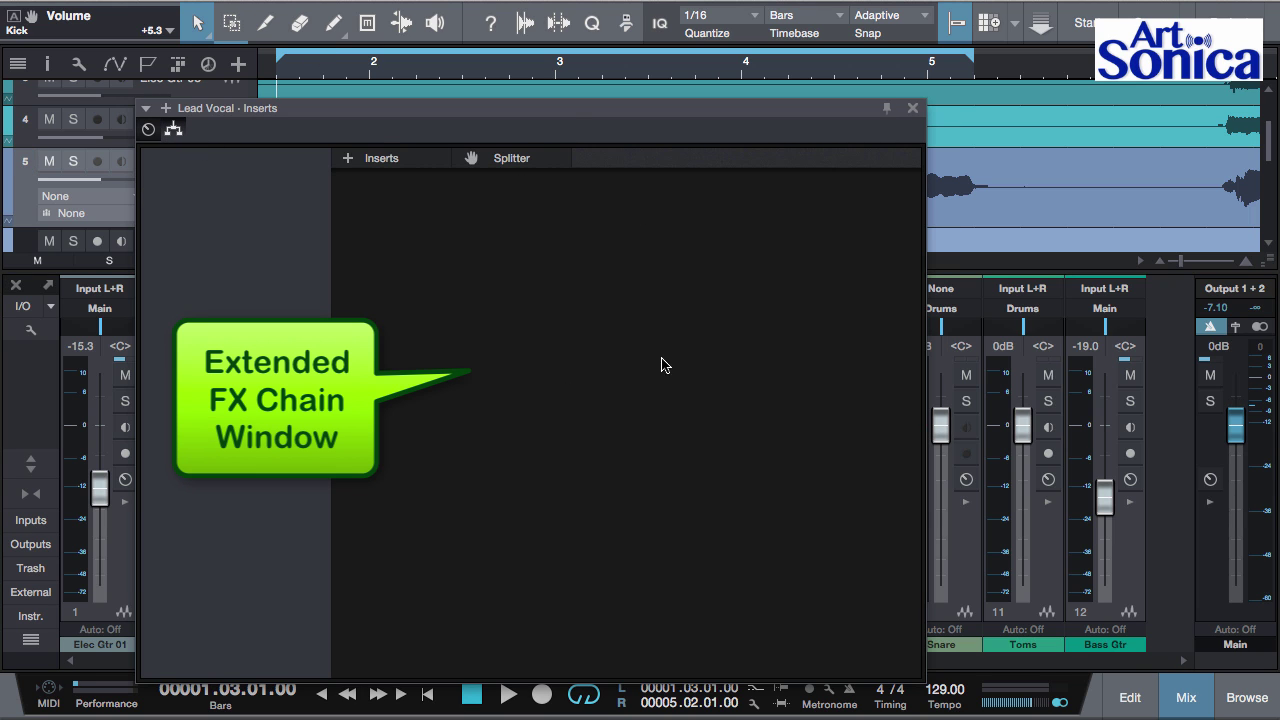
click(912, 109)
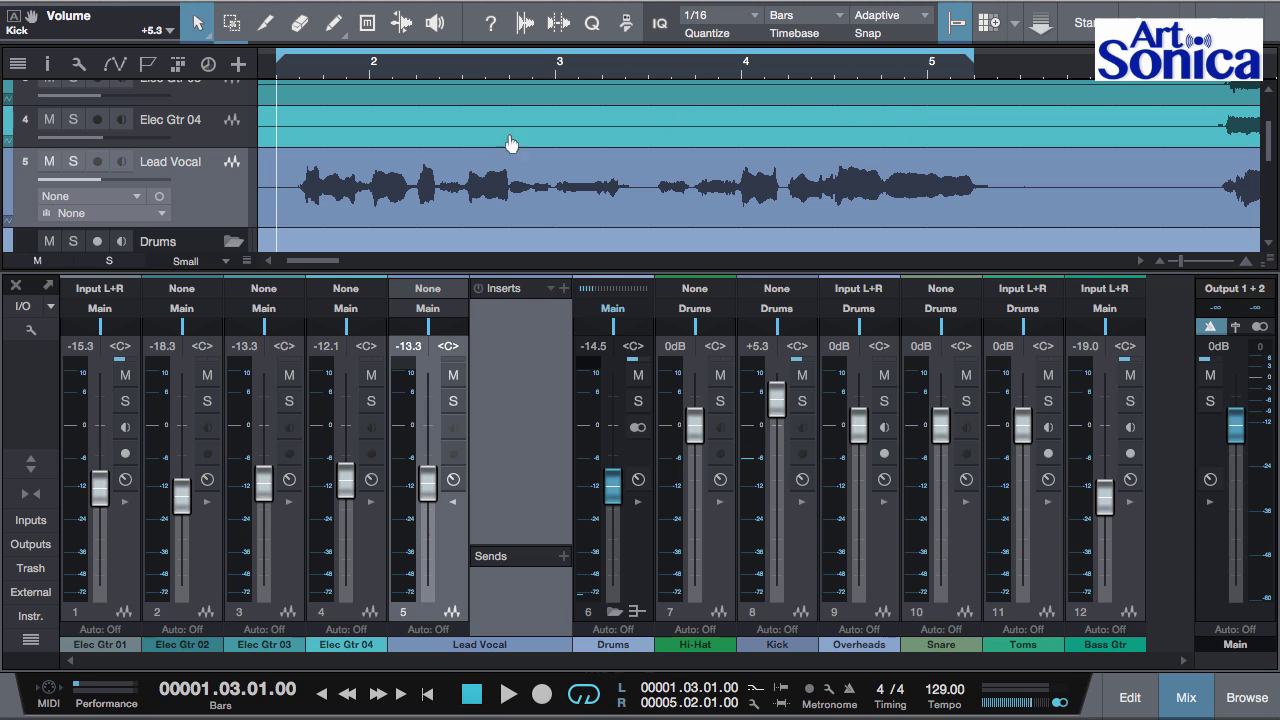
- Show the track inspector and open the Lead Vocal channel's extended FX chain from it
click(47, 67)
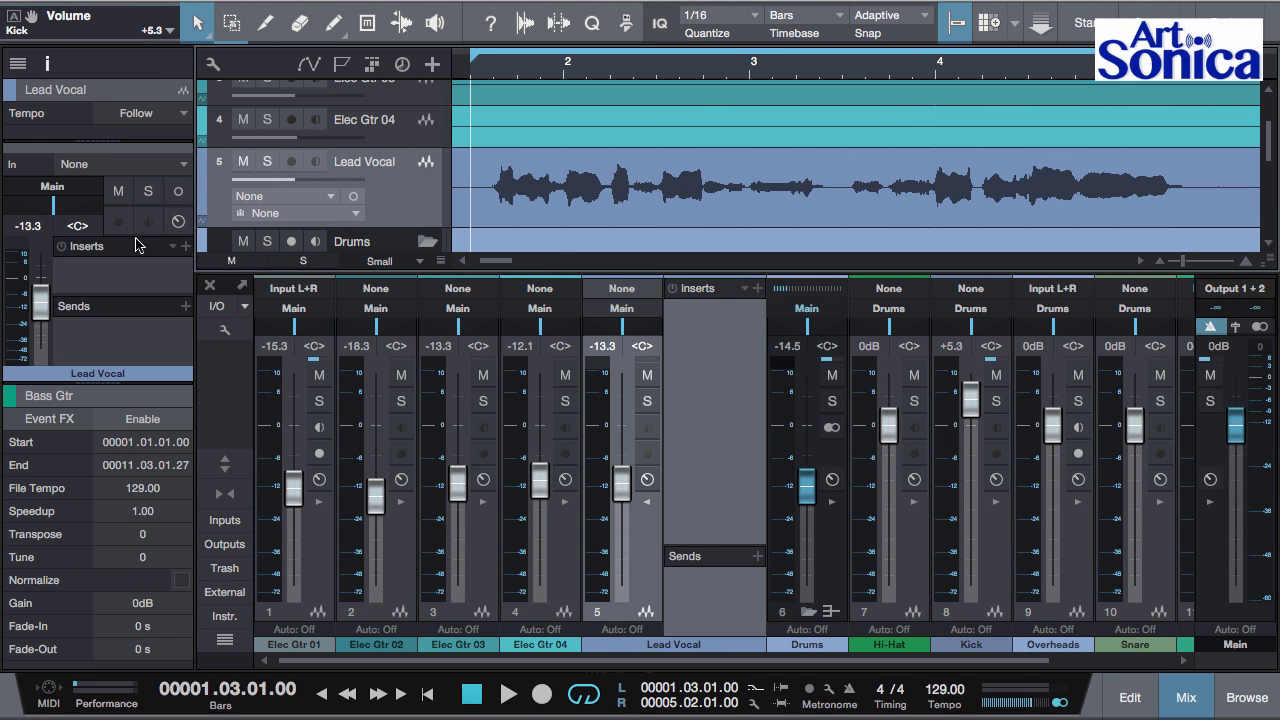
click(178, 224)
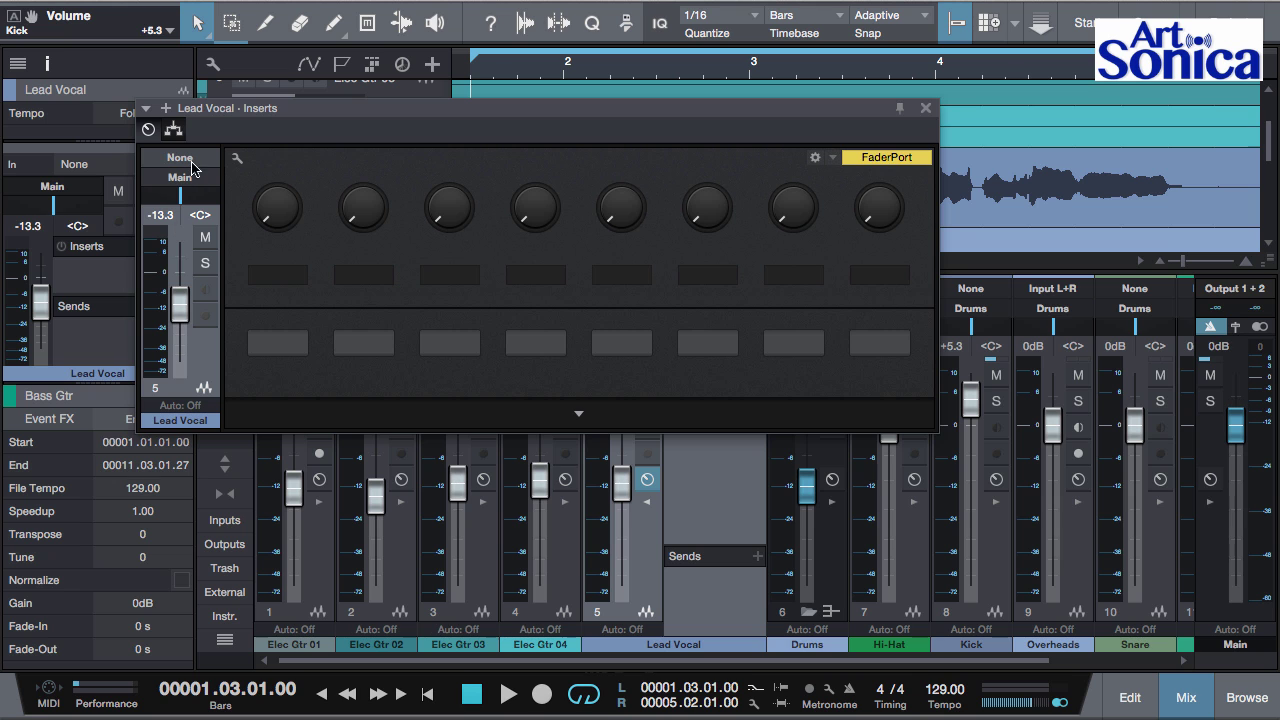
click(174, 130)
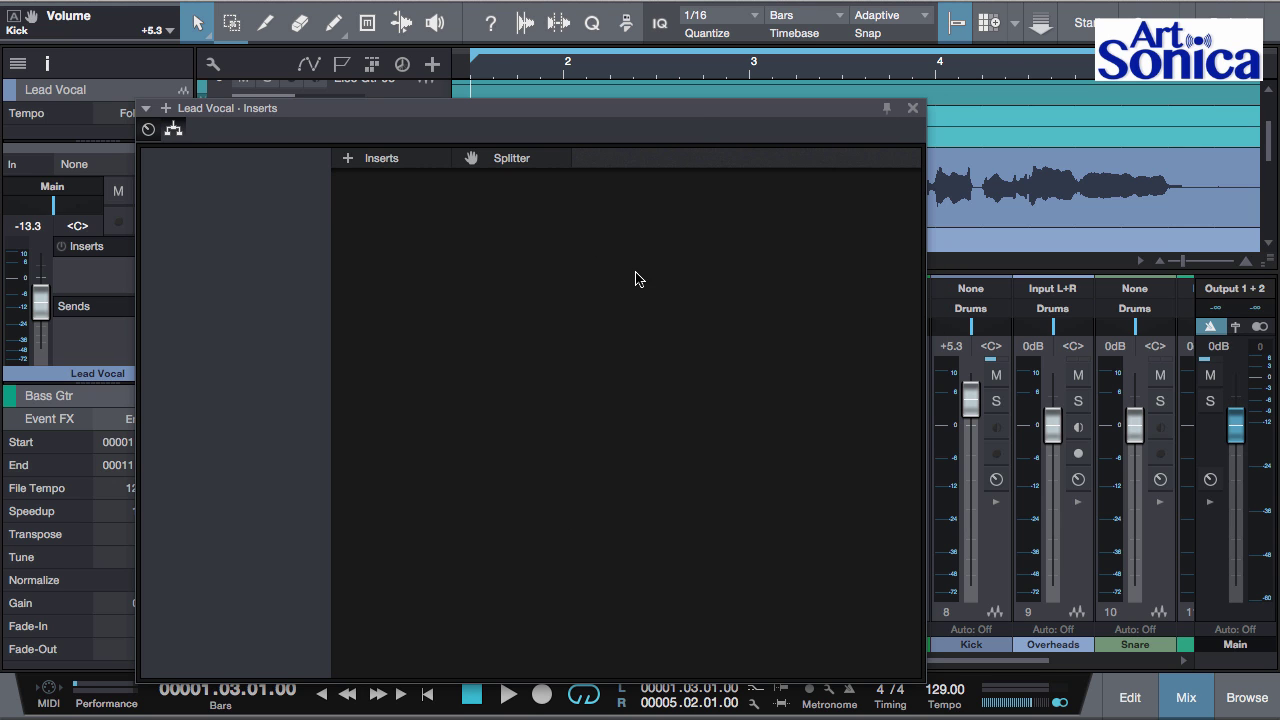
drag(697, 123, 678, 63)
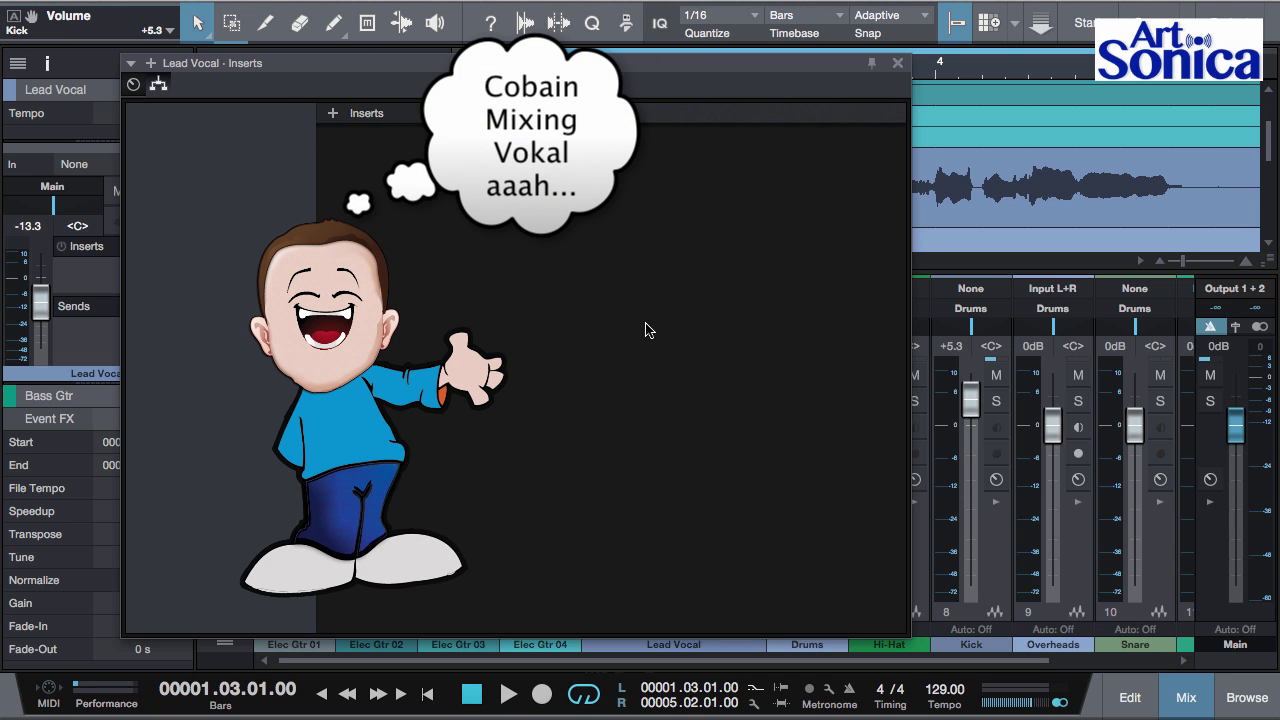
- Play the loop with Lead Vocal soloed and place the Inserts window below the vocal waveform
key(space)
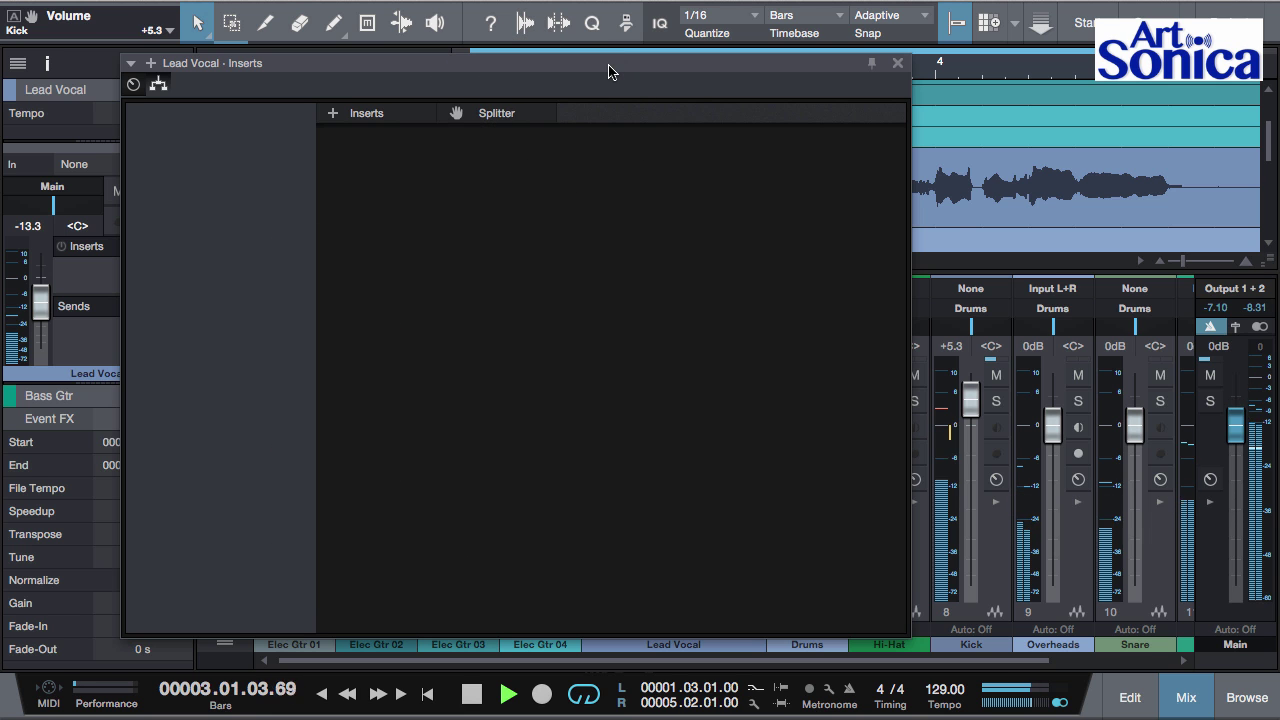
drag(656, 80, 757, 280)
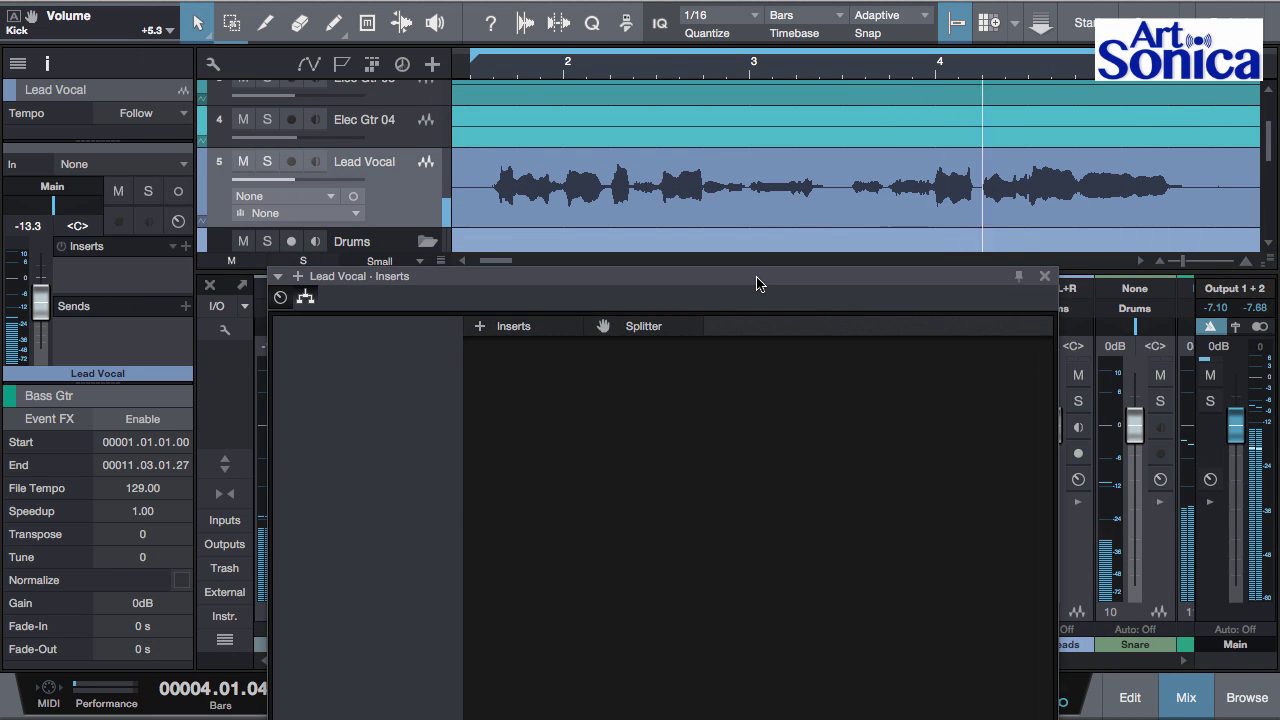
key(s)
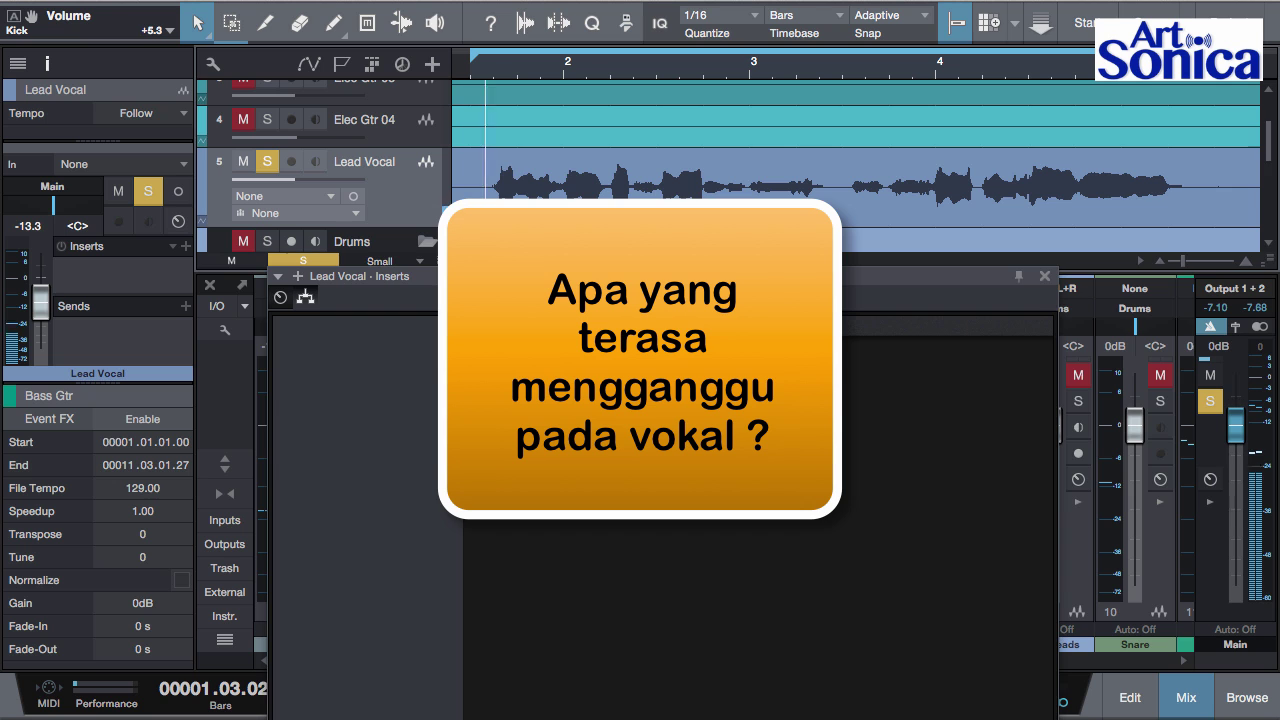
drag(575, 276, 575, 254)
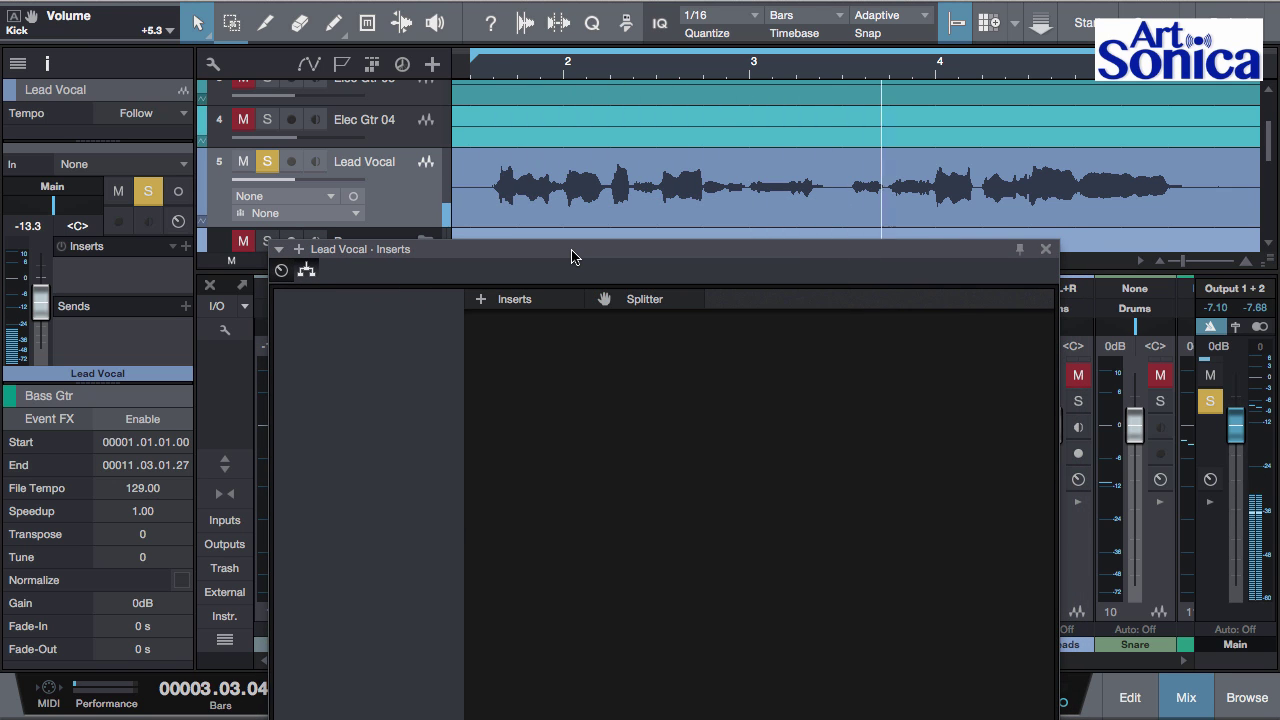
- Insert a Compressor on Lead Vocal with threshold -23.16 dB, ratio 2.5:1 and gain 11.04 dB, and compare it with bypass
click(506, 302)
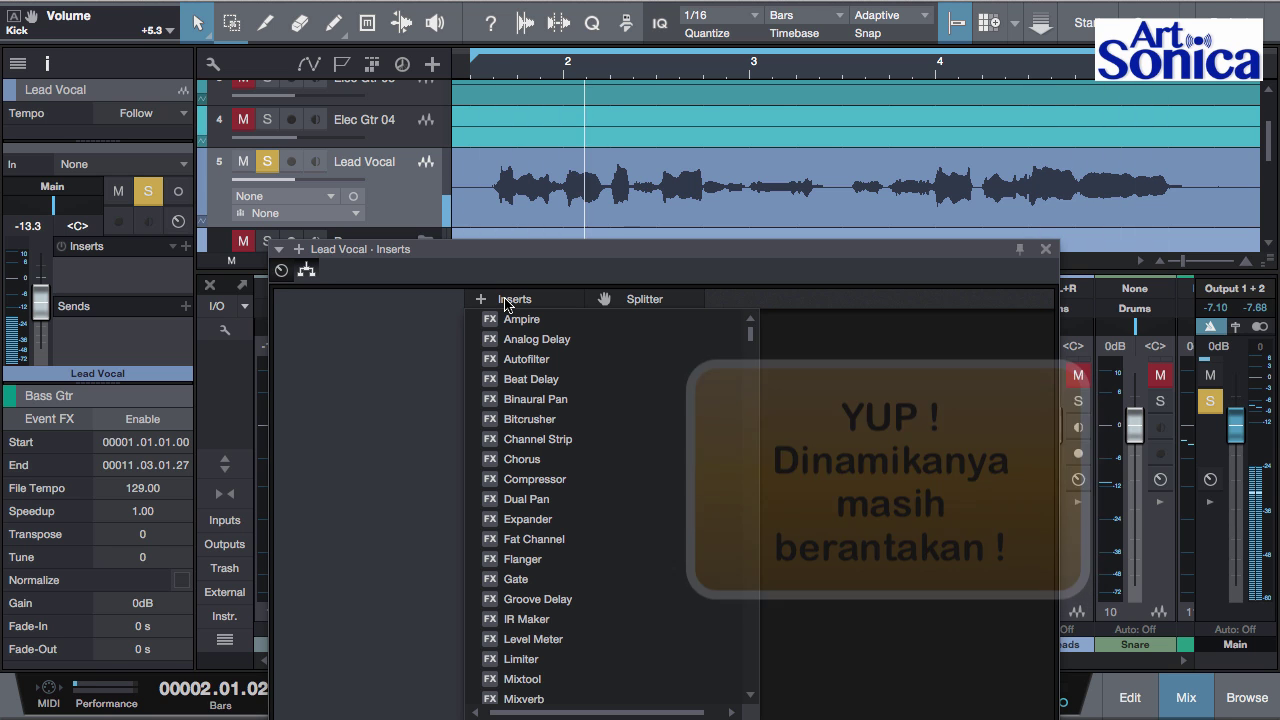
click(530, 484)
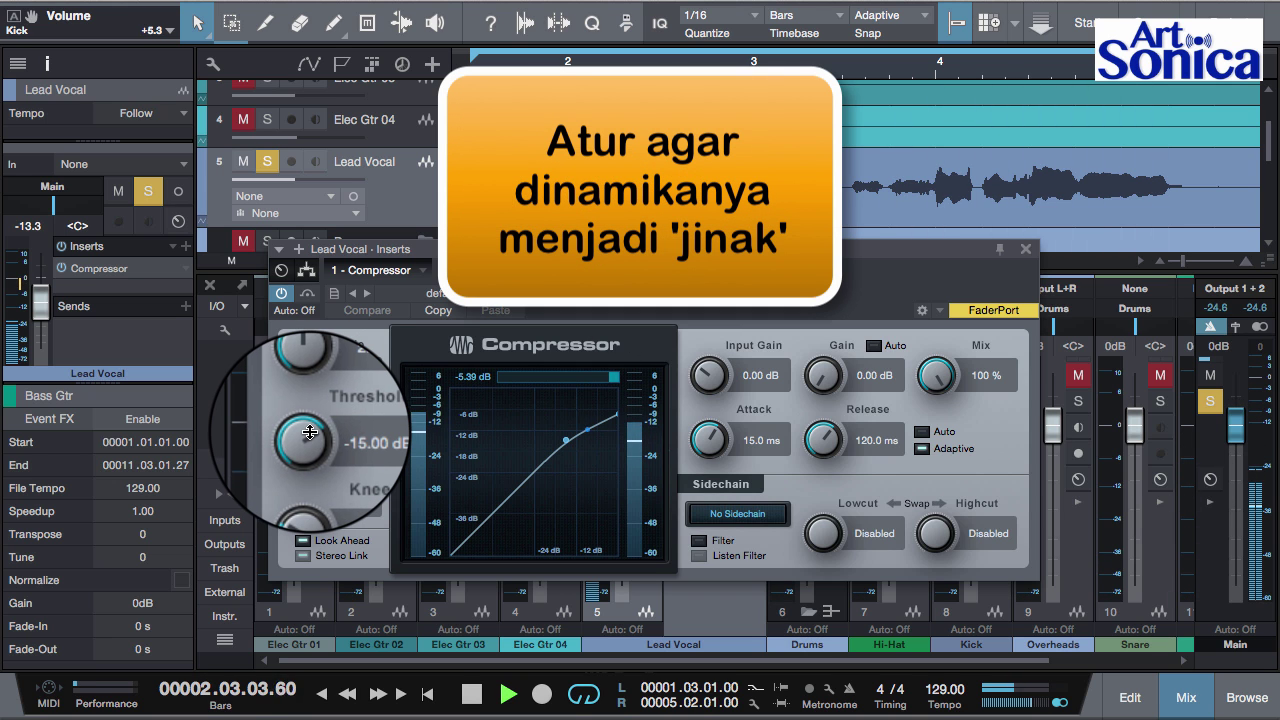
drag(309, 432, 309, 466)
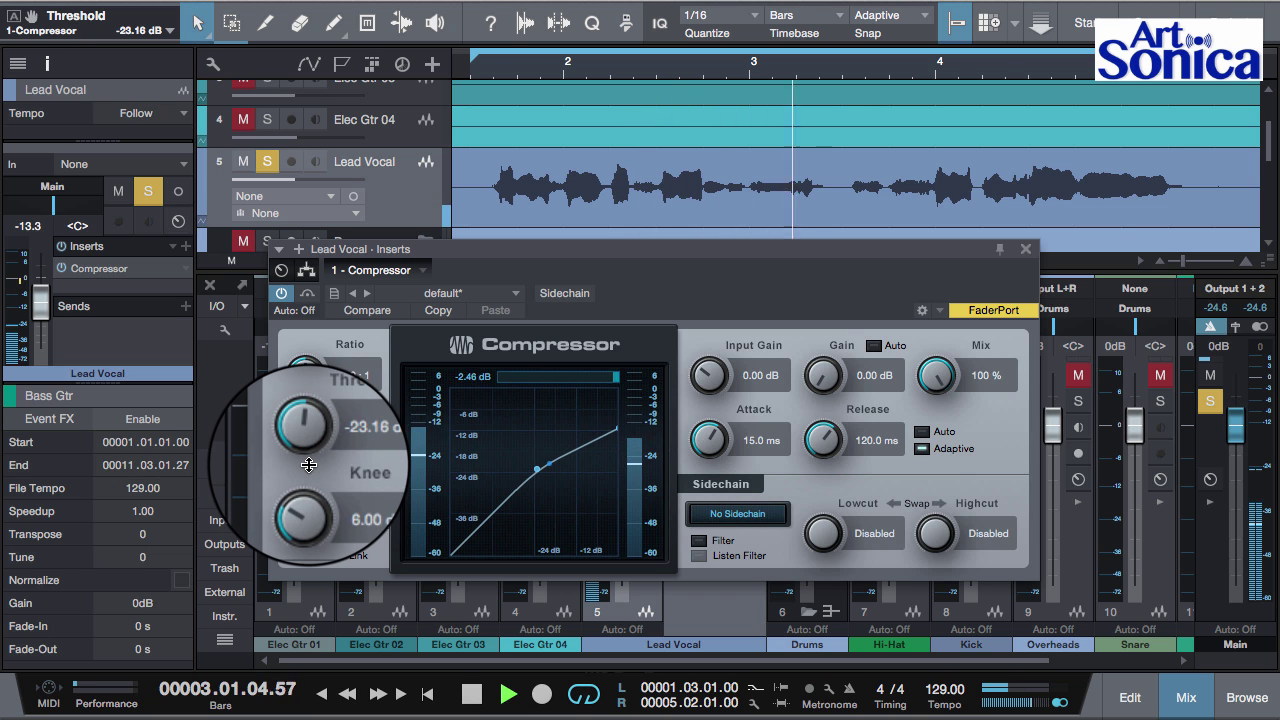
drag(304, 375, 302, 371)
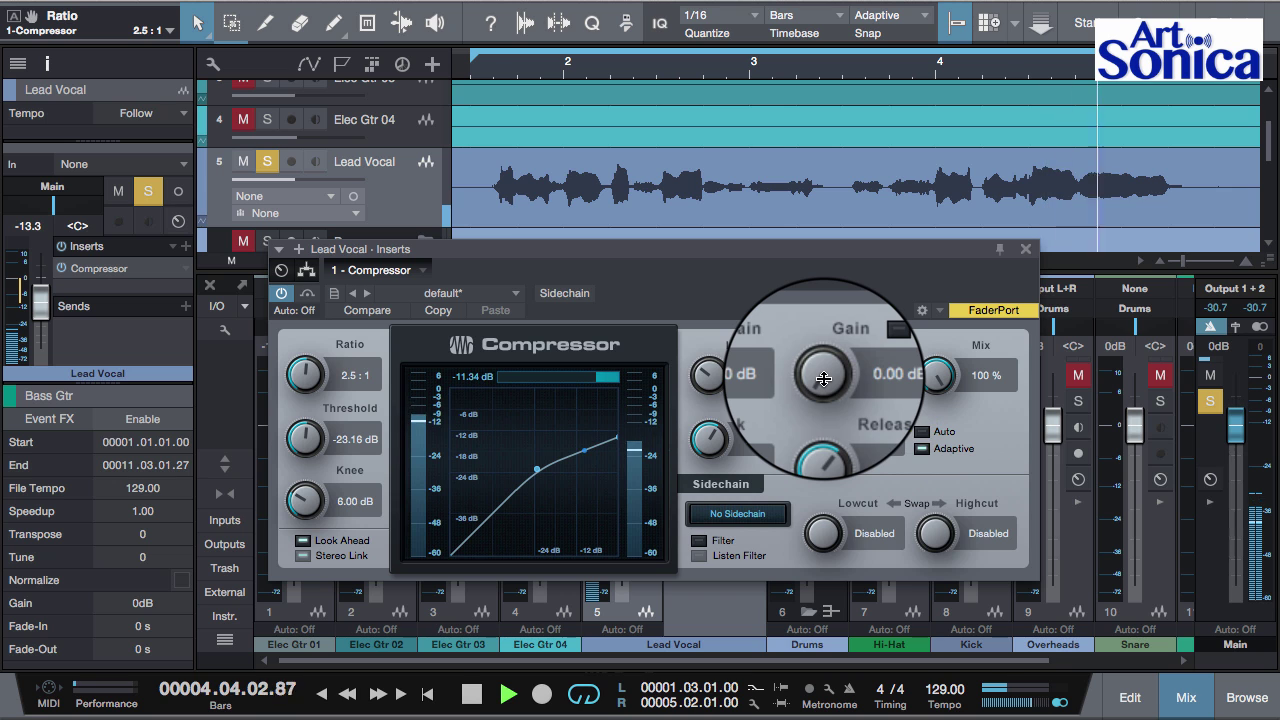
mouse_move(823, 378)
mouse_down()
mouse_move(816, 343)
mouse_move(814, 363)
mouse_up()
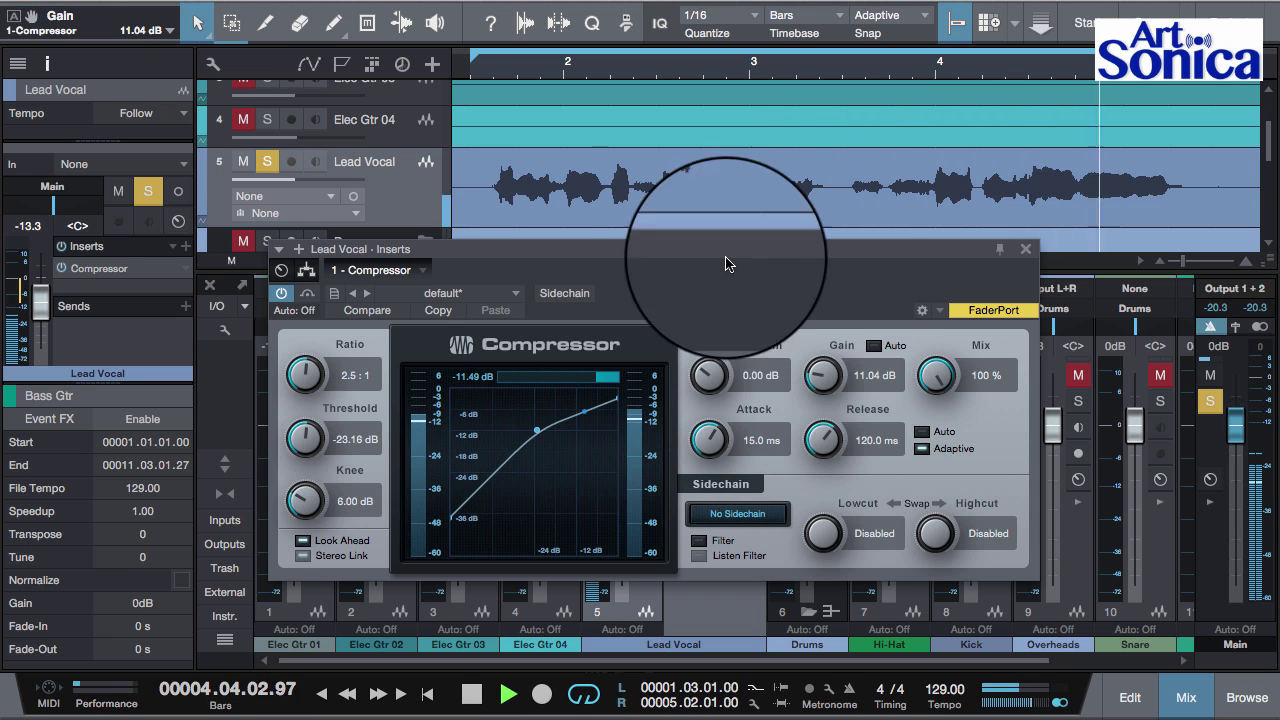
click(282, 296)
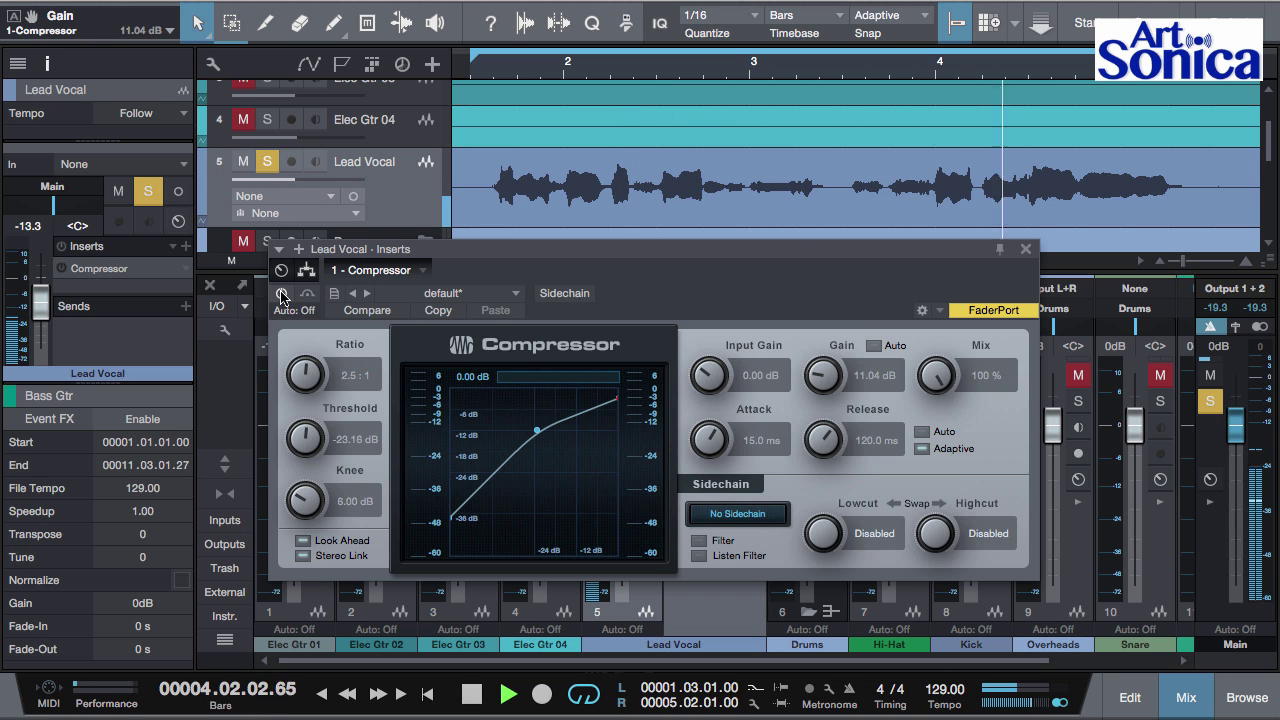
click(282, 296)
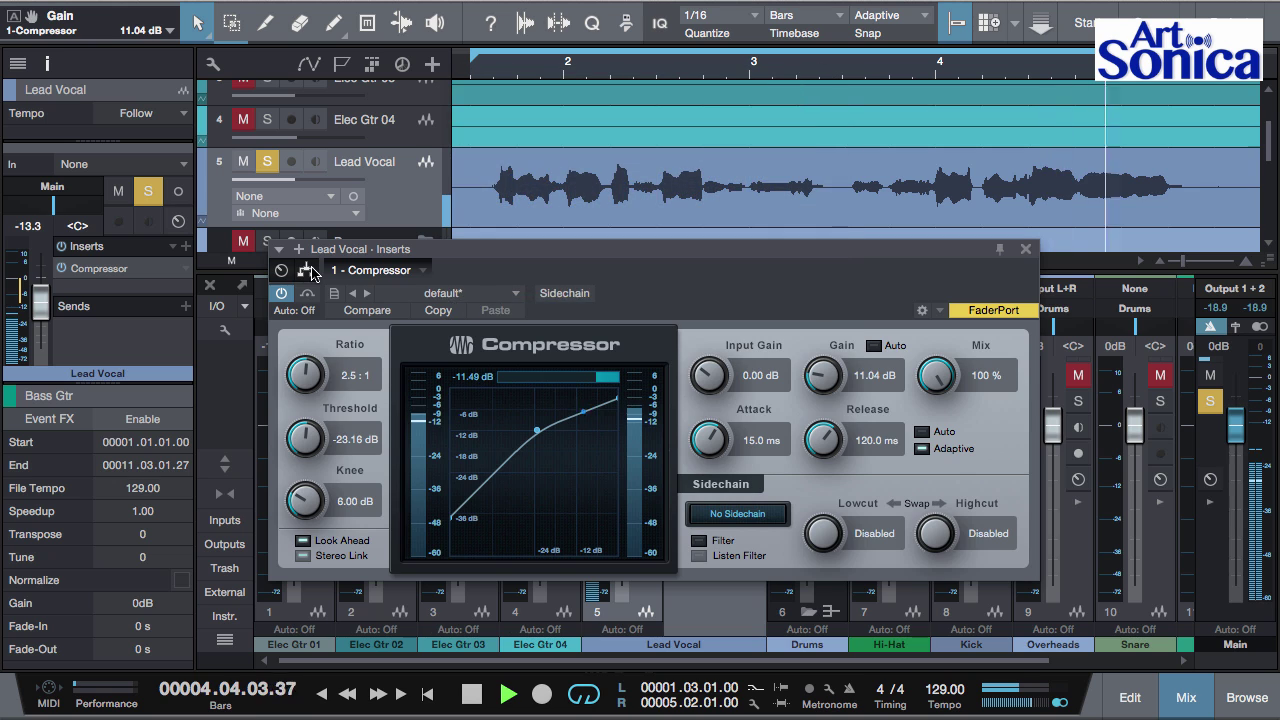
- Add a Splitter ahead of the Compressor in the extended FX chain and copy the Compressor to the empty parallel branch
click(307, 271)
drag(677, 261, 662, 169)
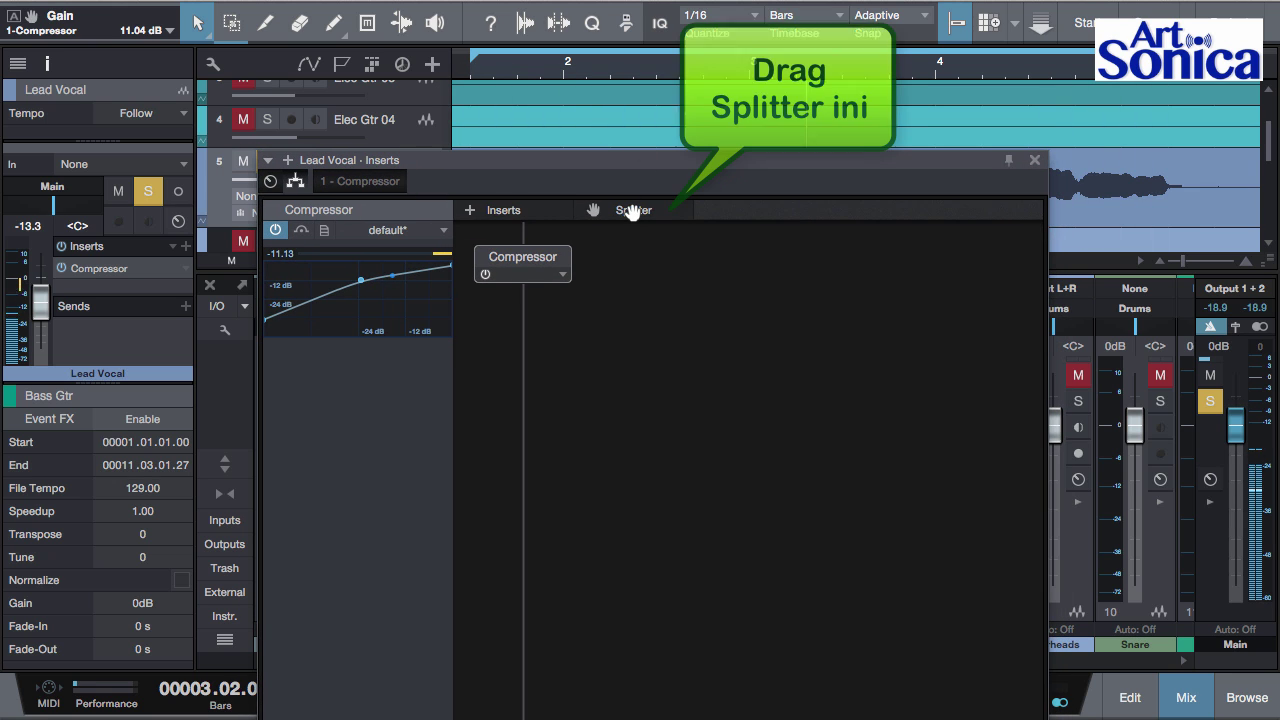
drag(632, 212, 561, 241)
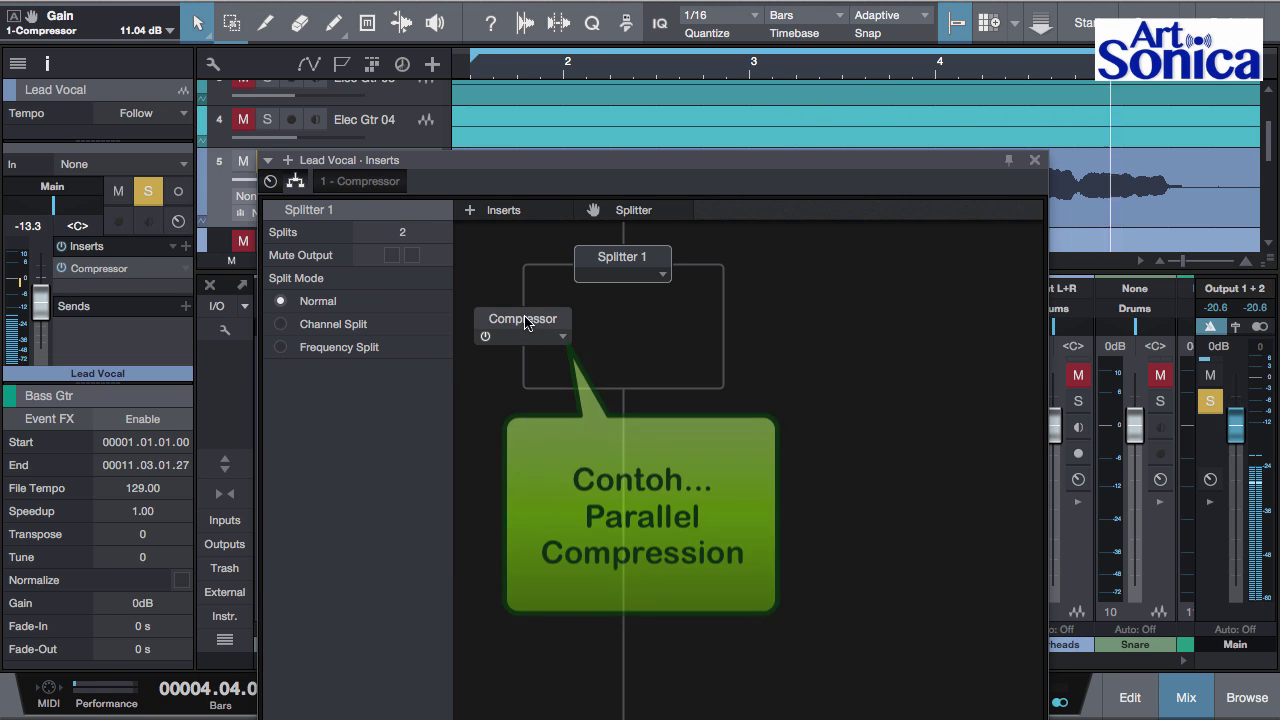
drag(524, 318, 706, 332)
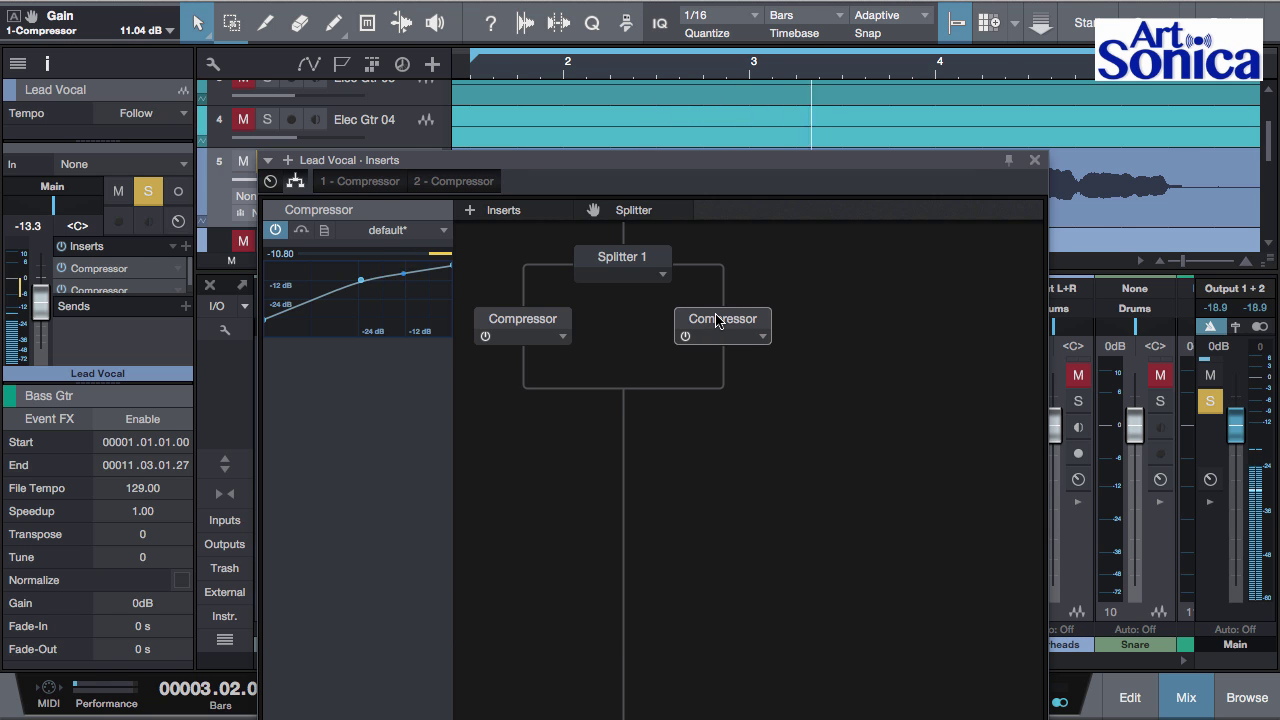
- Set the second Compressor to extreme values: threshold -48 dB, ratio 20:1 and gain 30.96 dB
double_click(716, 320)
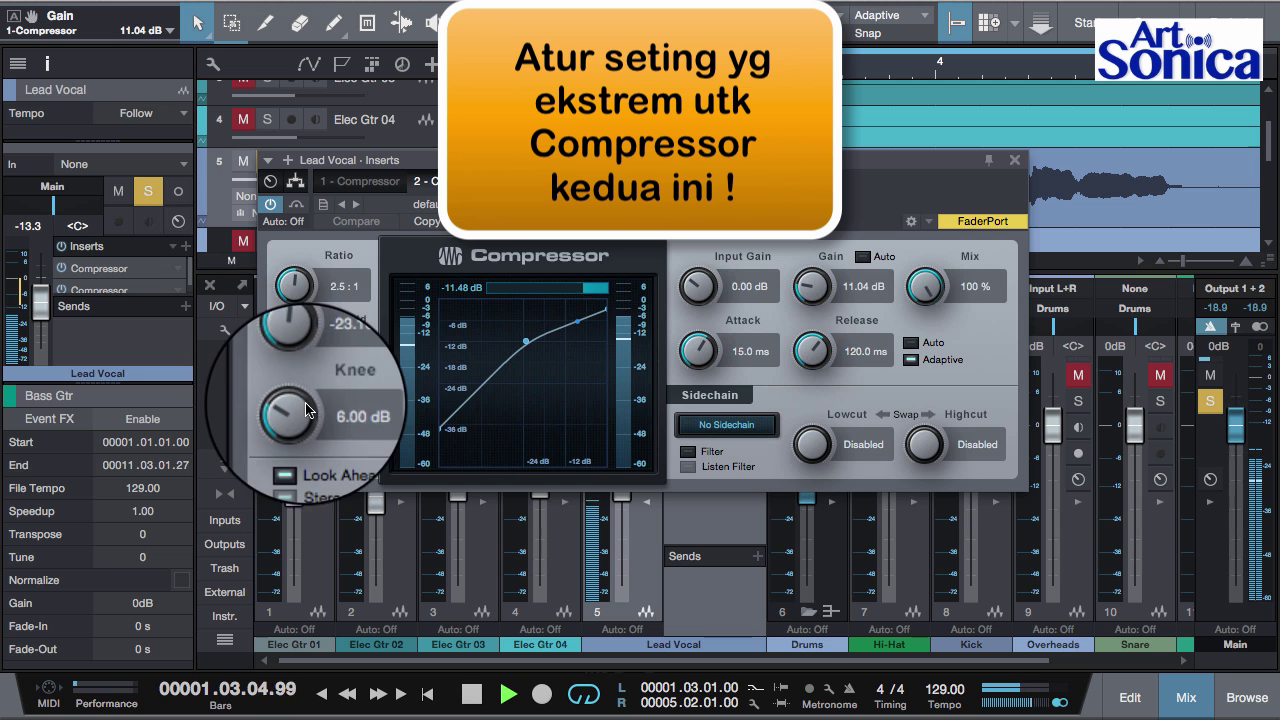
drag(290, 335, 277, 425)
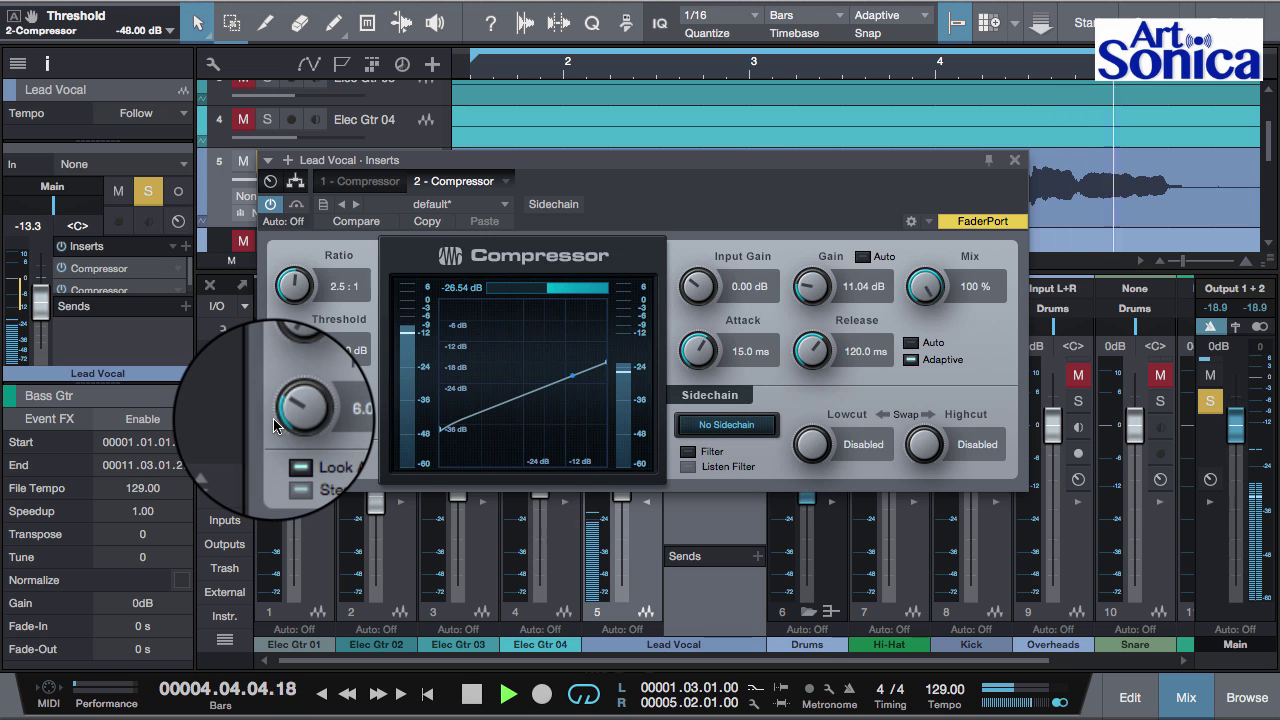
drag(290, 290, 295, 190)
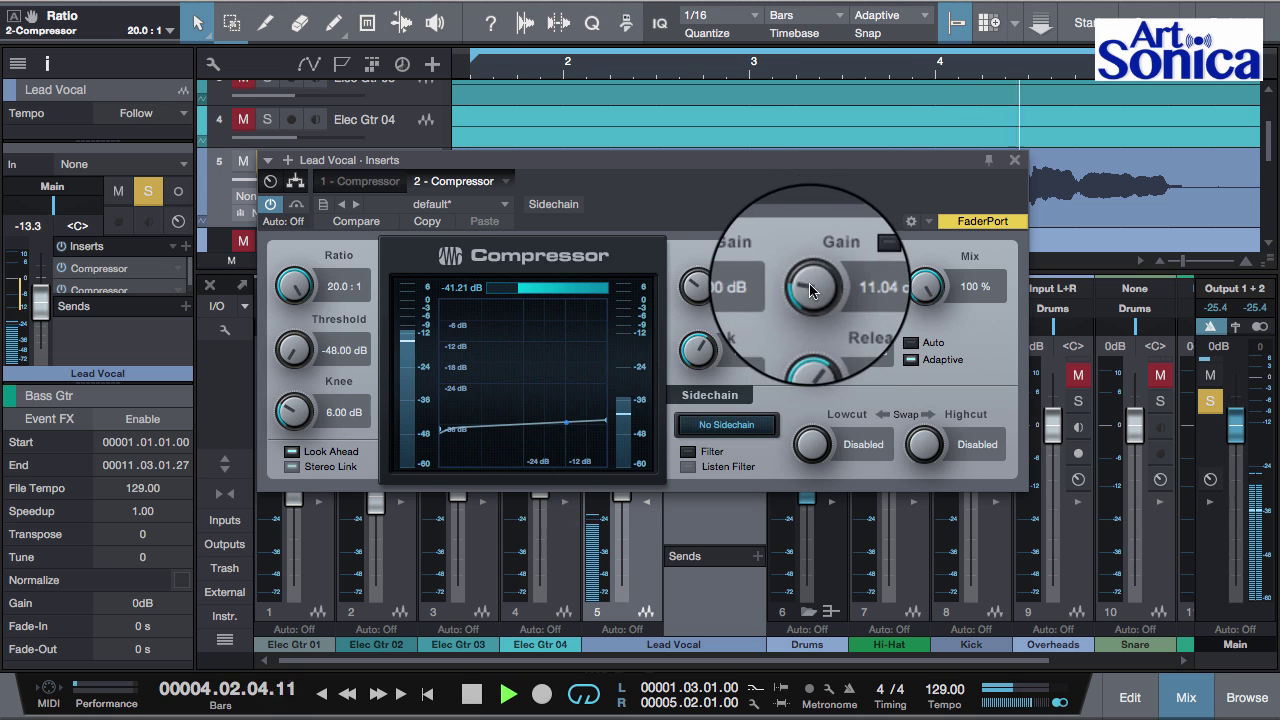
drag(810, 290, 826, 210)
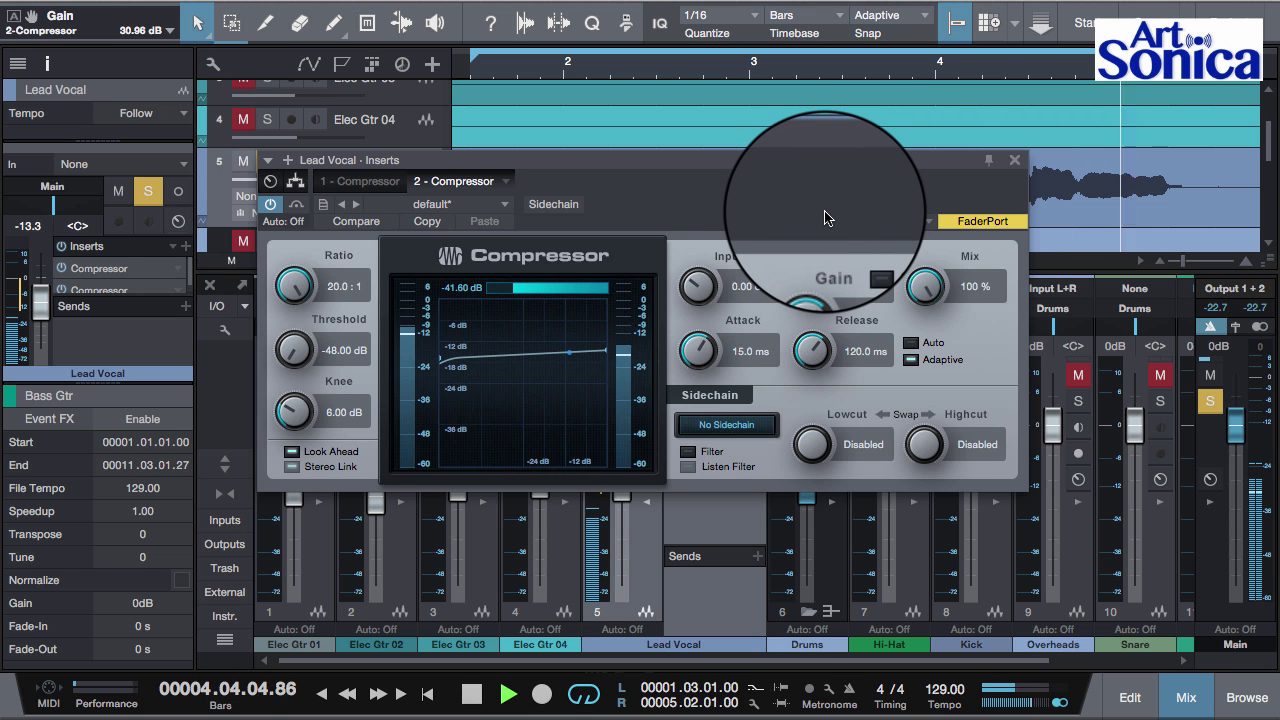
- Raise the first Compressor's gain to 19.44 dB
click(295, 182)
click(537, 320)
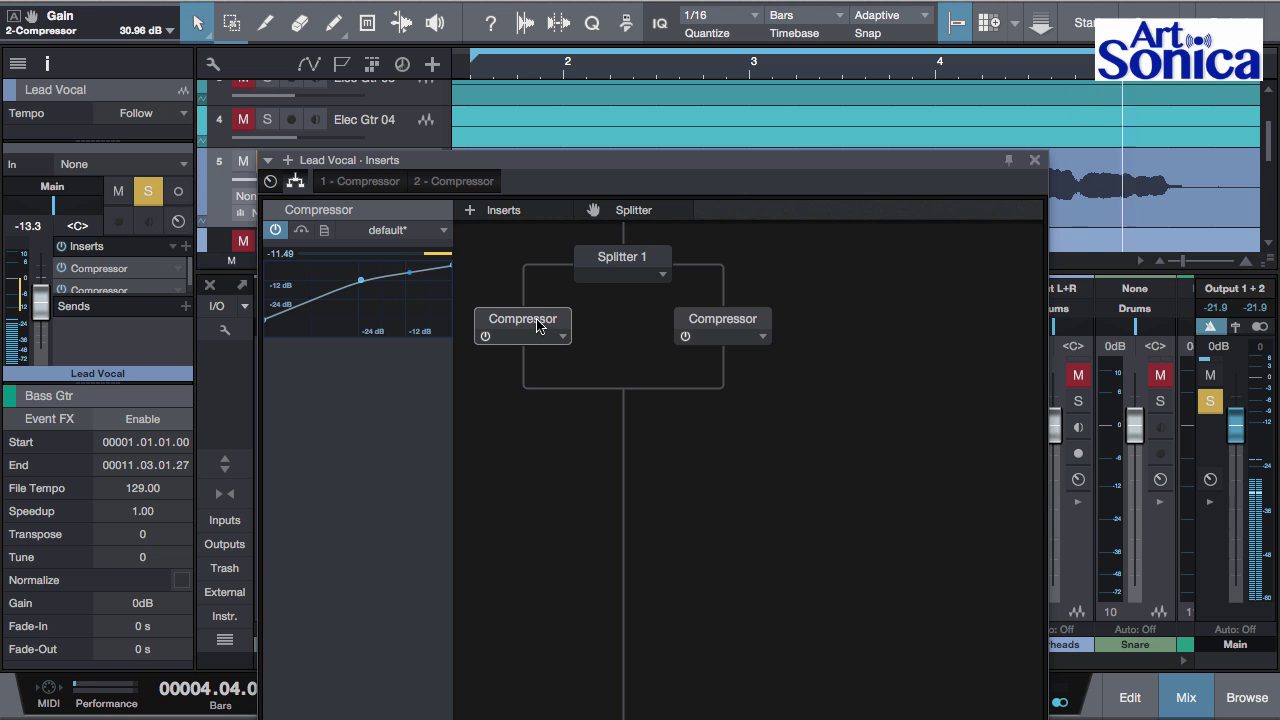
double_click(537, 322)
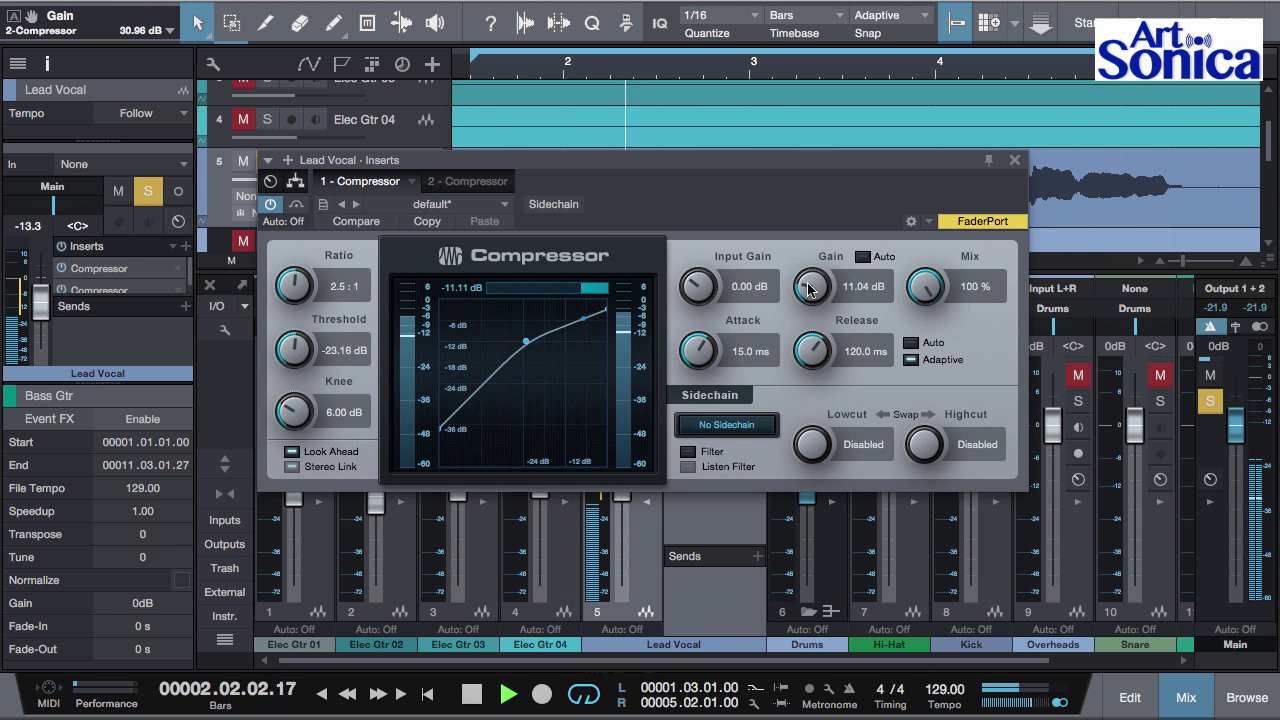
drag(807, 283, 810, 250)
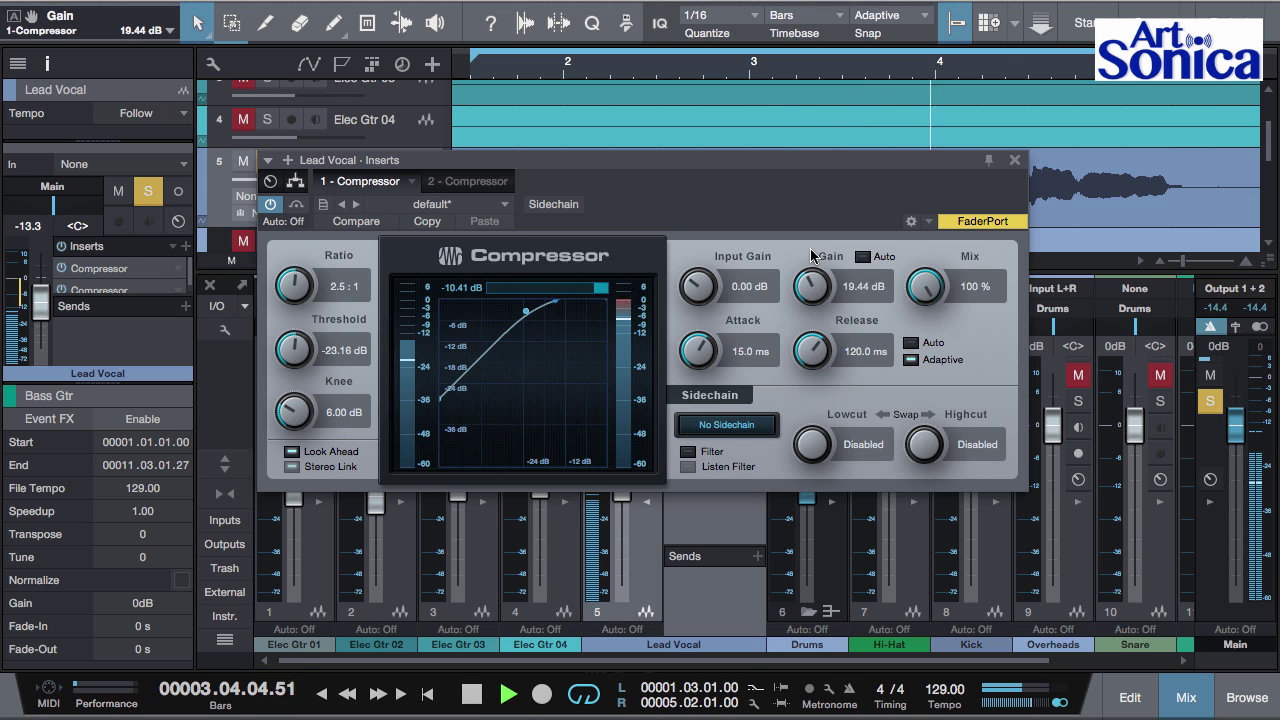
- Set the second Compressor's gain to 30.24 dB and its attack to 6.28 ms
click(470, 182)
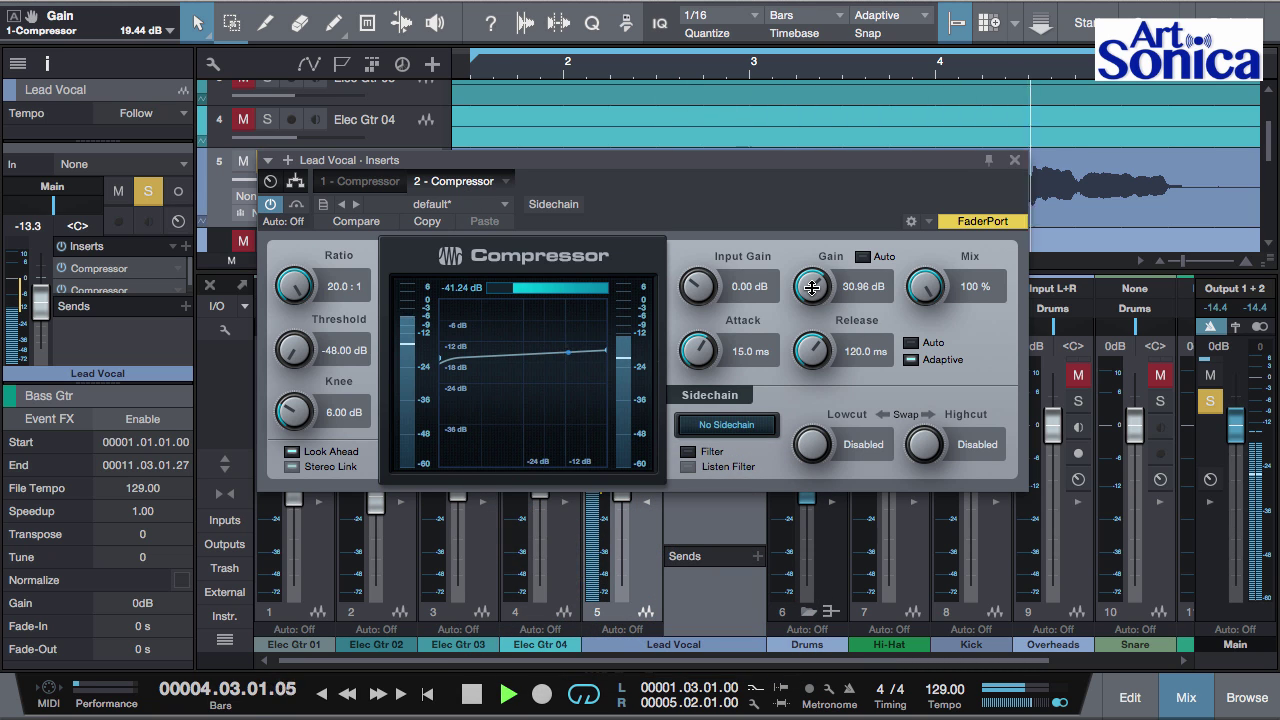
drag(811, 287, 815, 296)
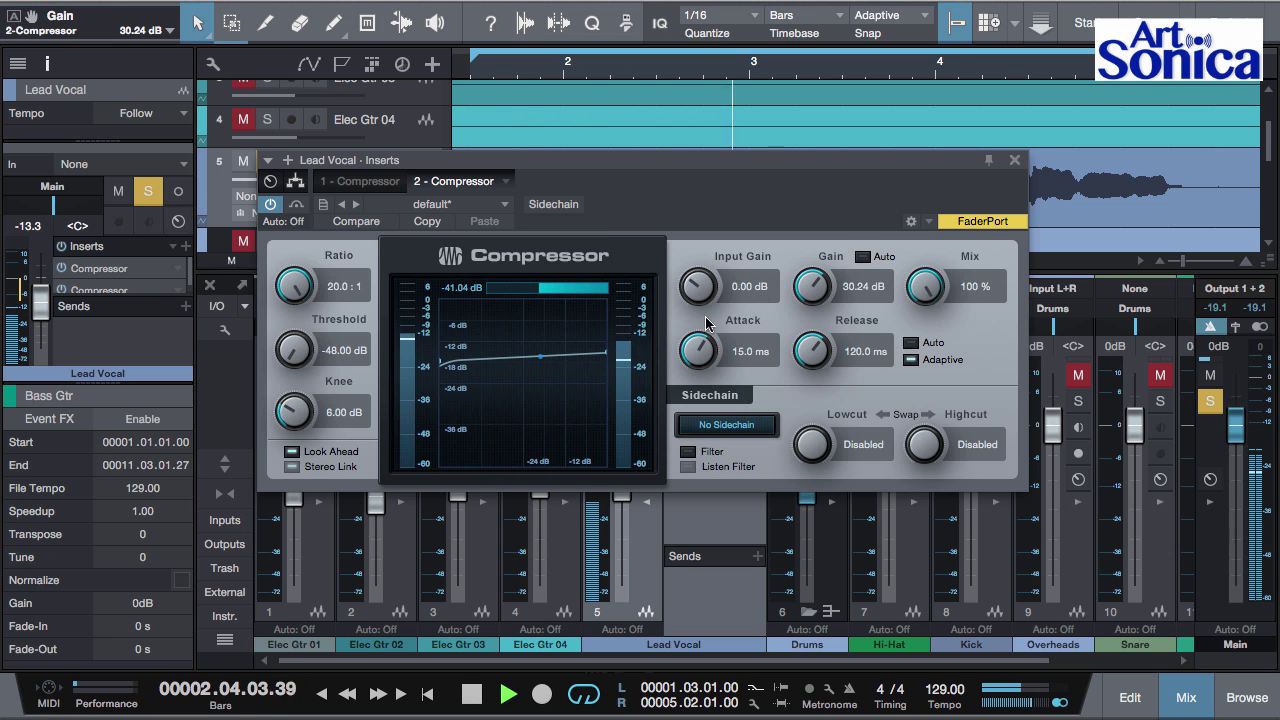
drag(698, 356, 697, 374)
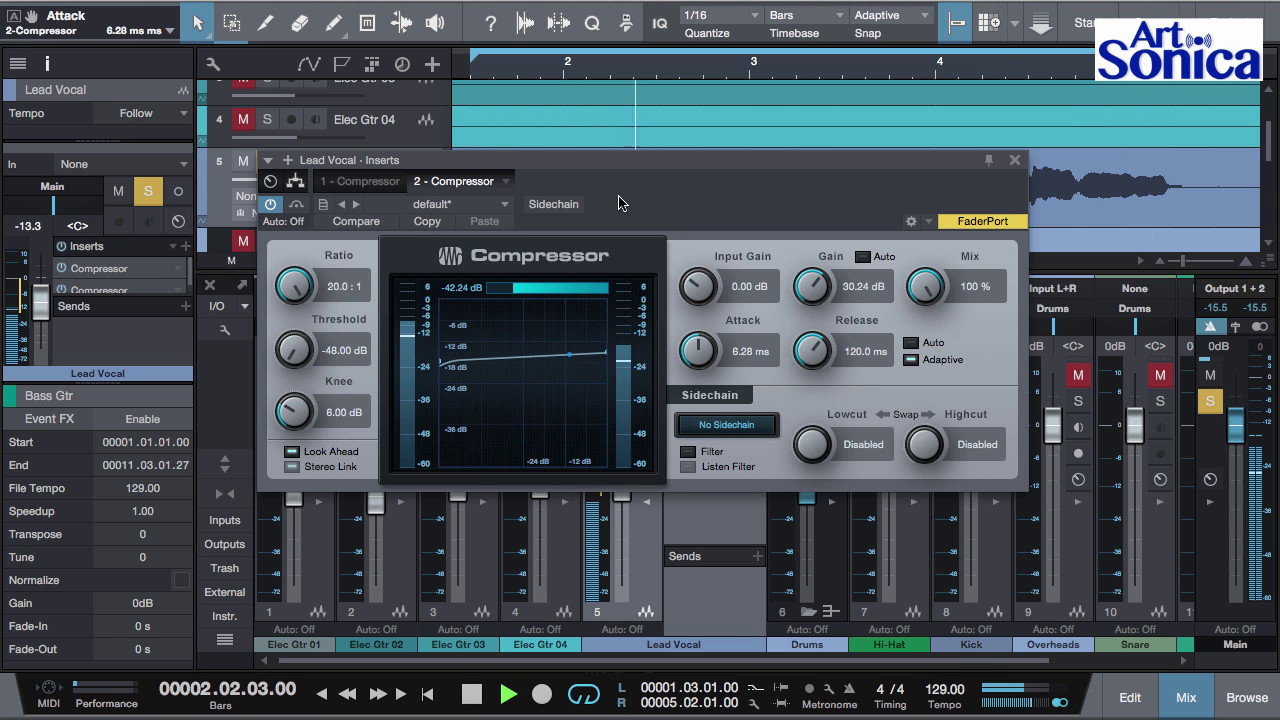
- Audition the two parallel branches by muting each output of Splitter 1 in turn
click(297, 181)
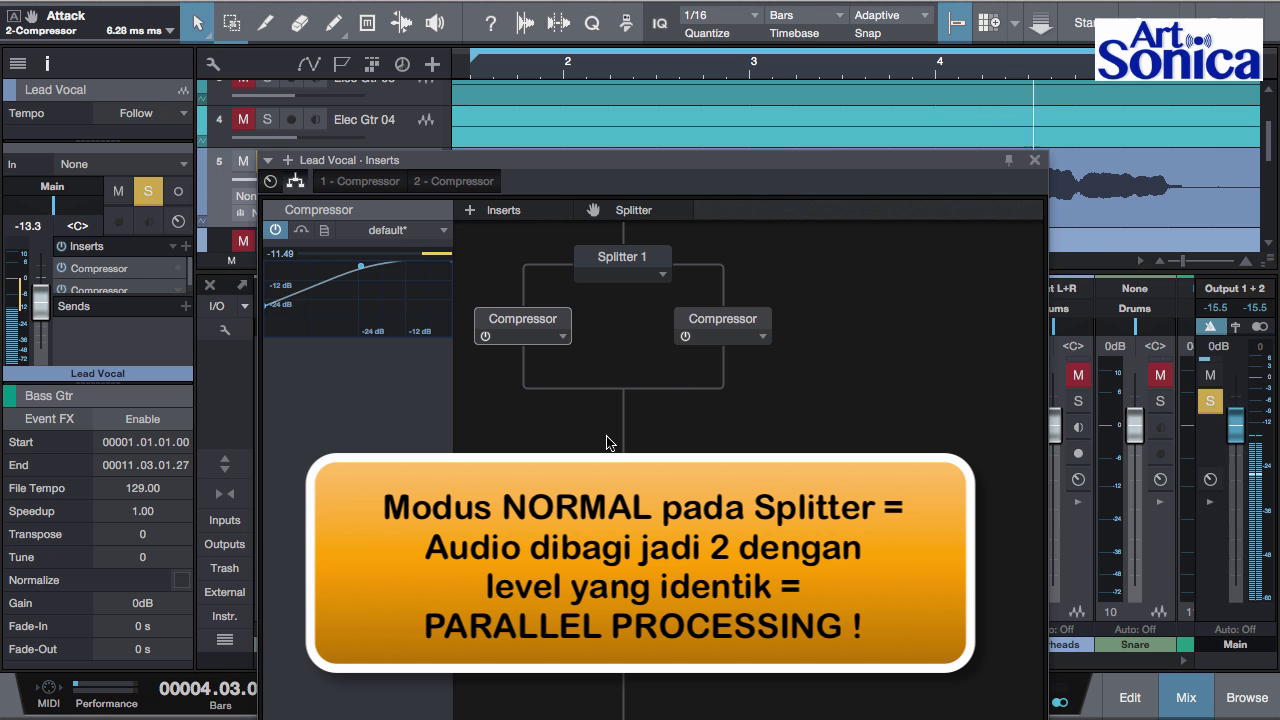
click(620, 258)
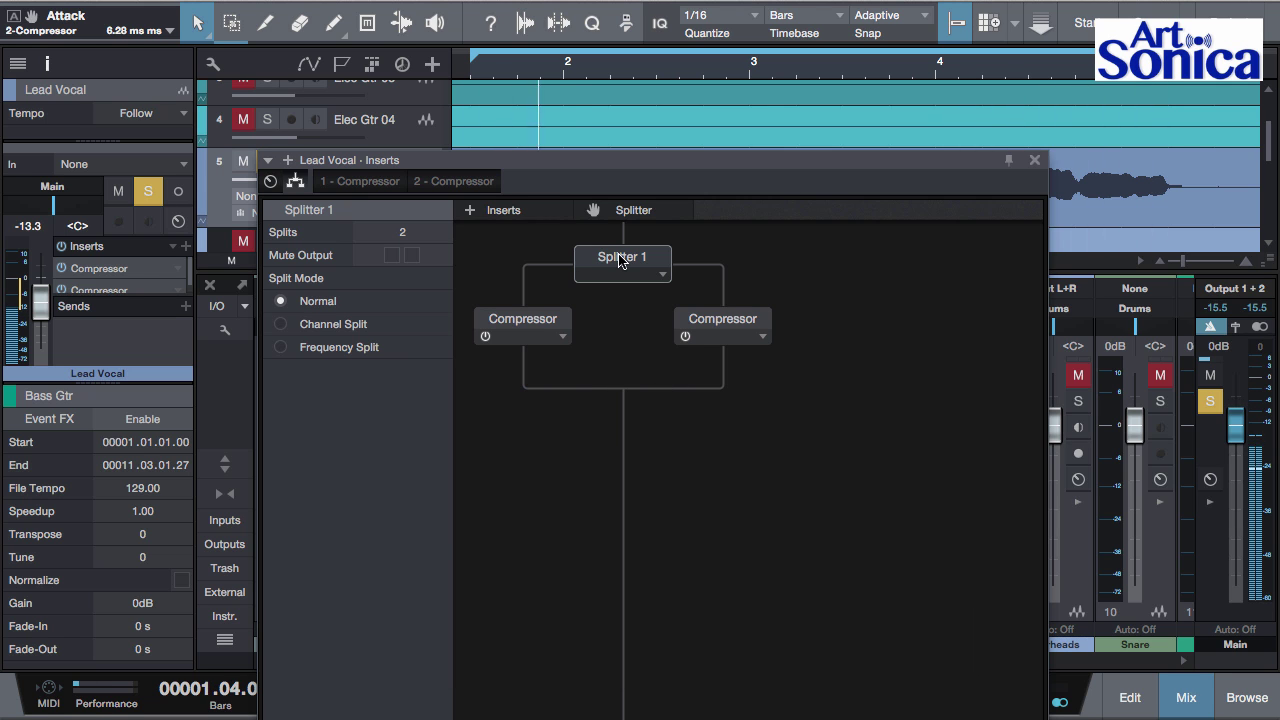
click(393, 257)
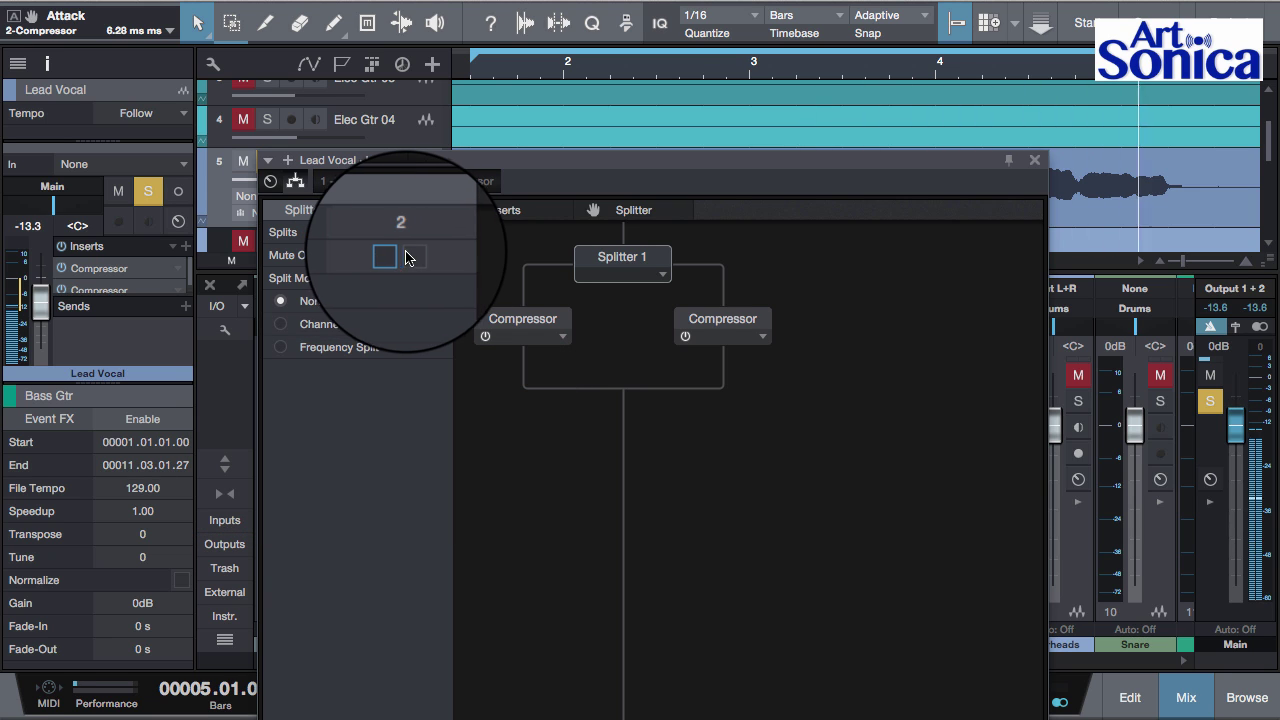
click(413, 258)
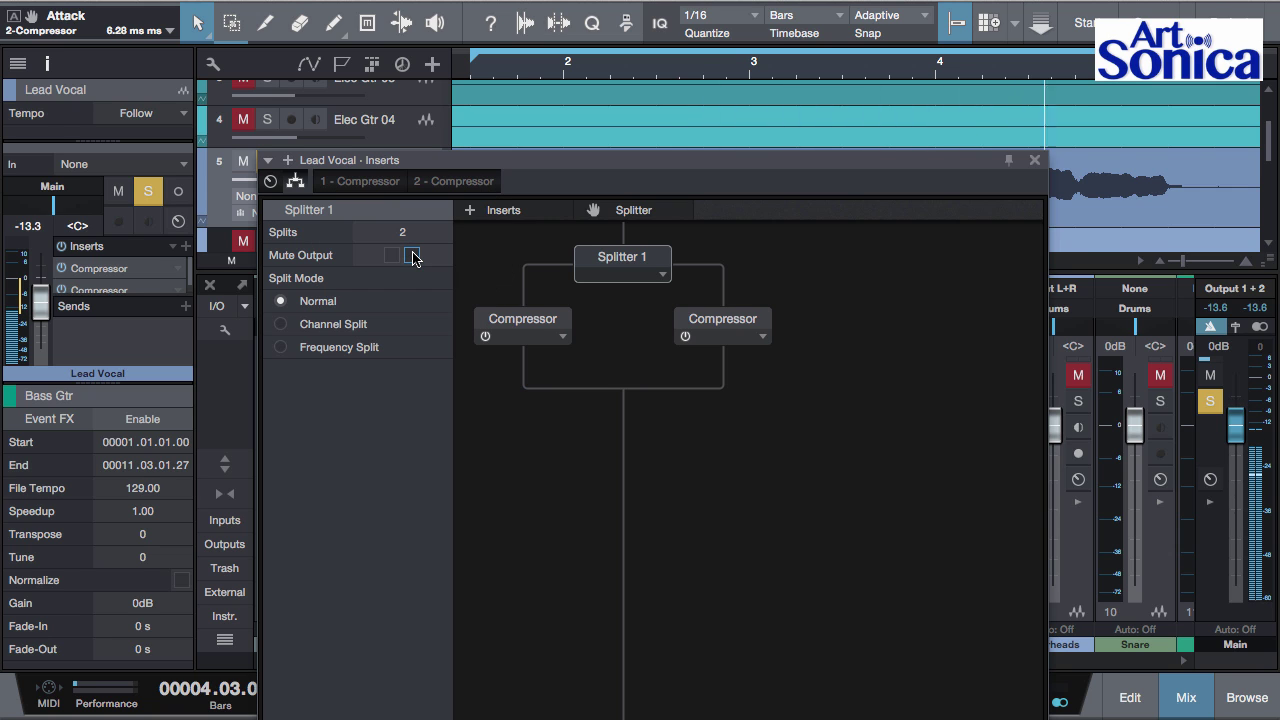
- Compare the sound with each parallel Compressor bypassed in turn, re-enabling it after listening
click(686, 340)
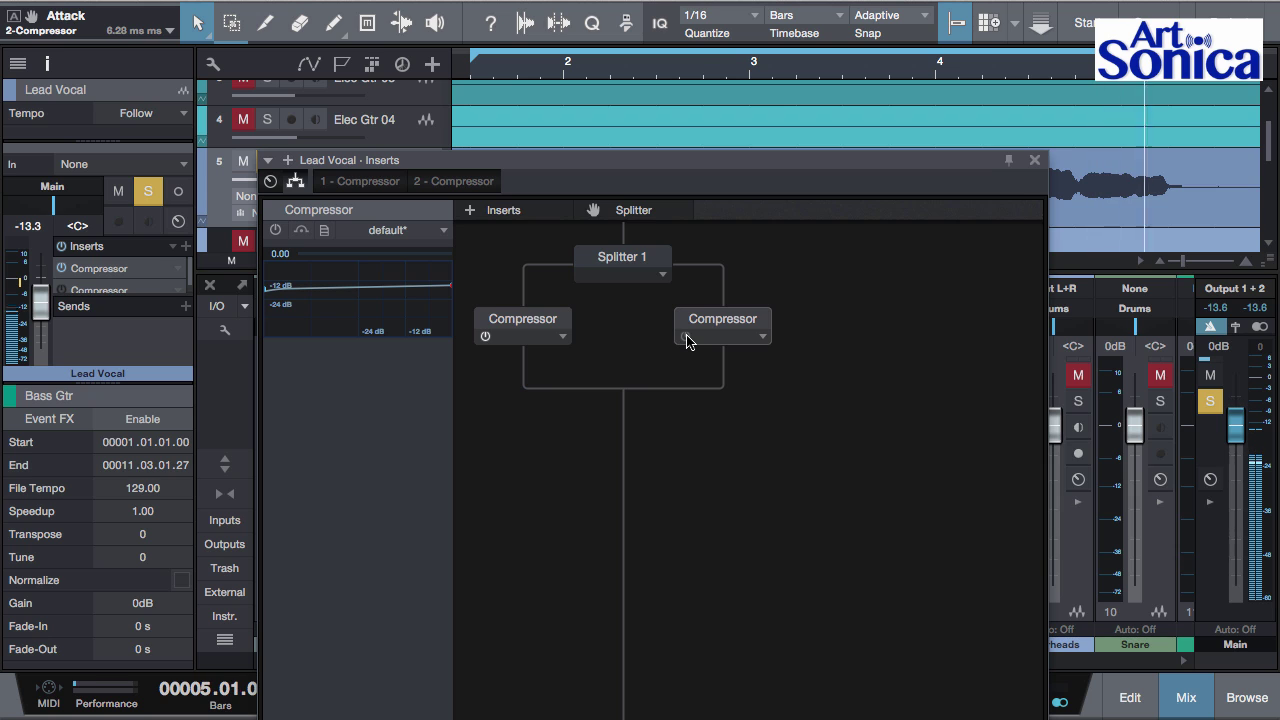
click(685, 337)
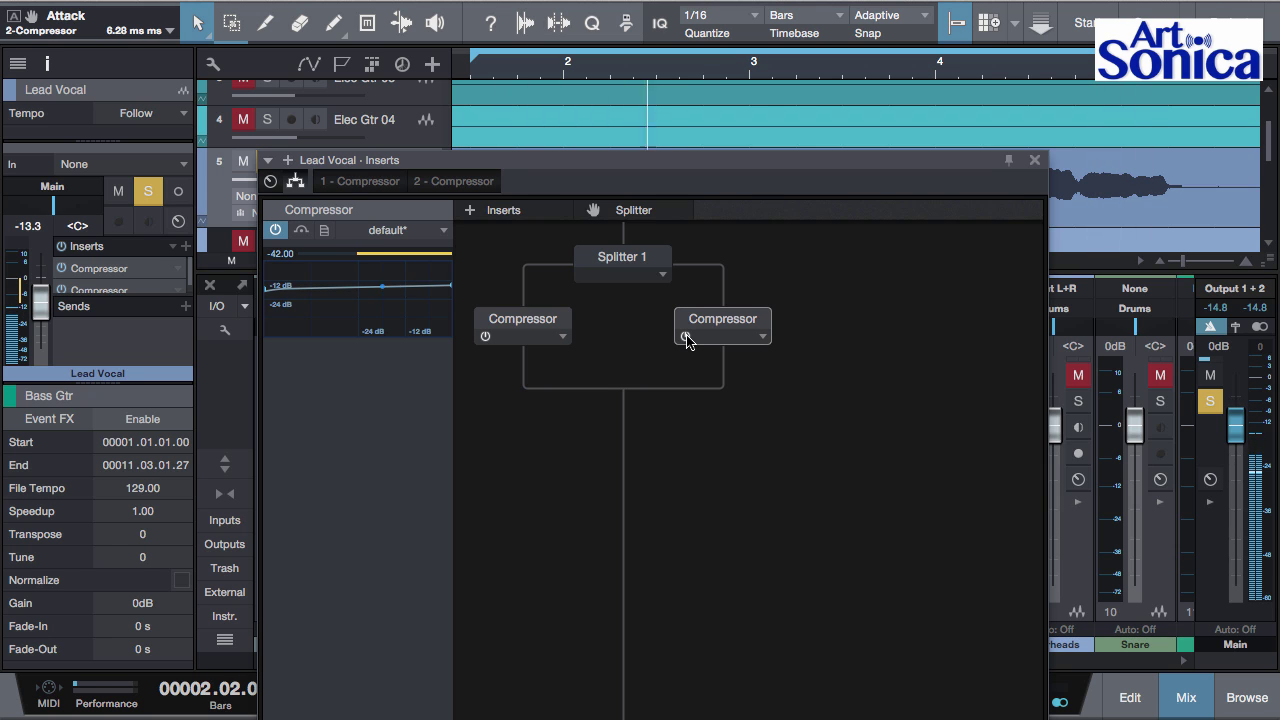
click(485, 337)
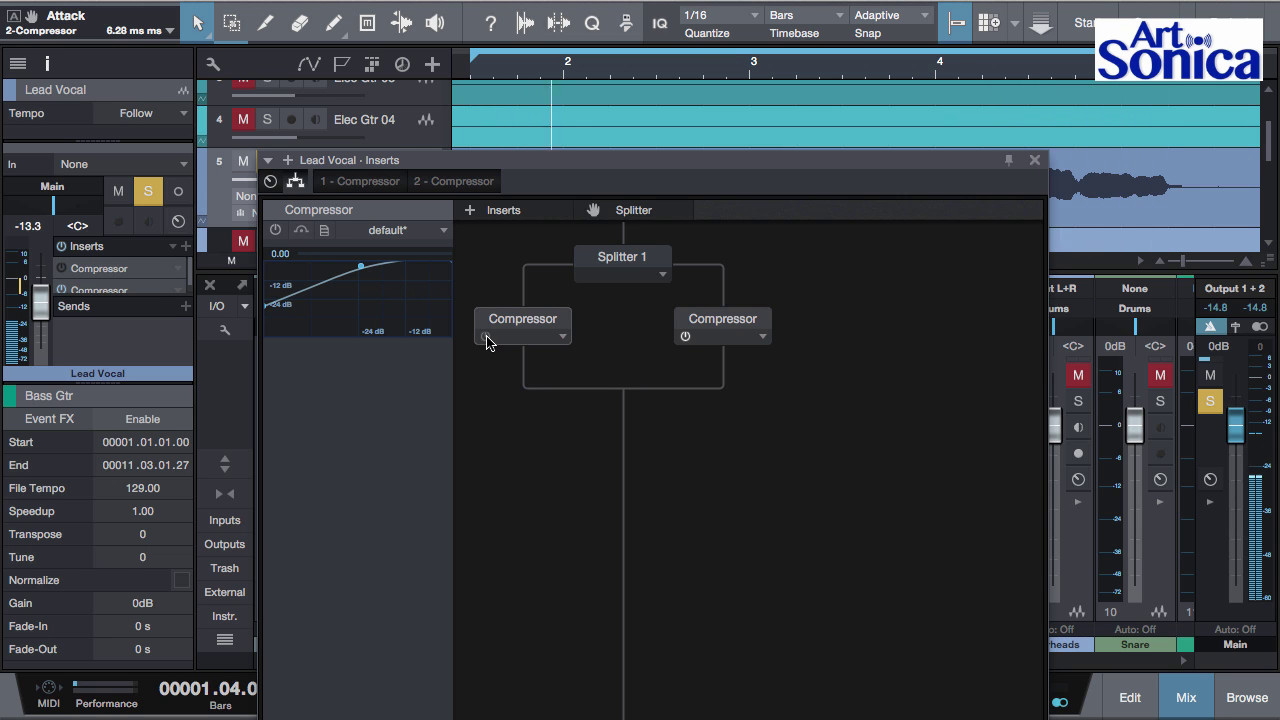
click(485, 337)
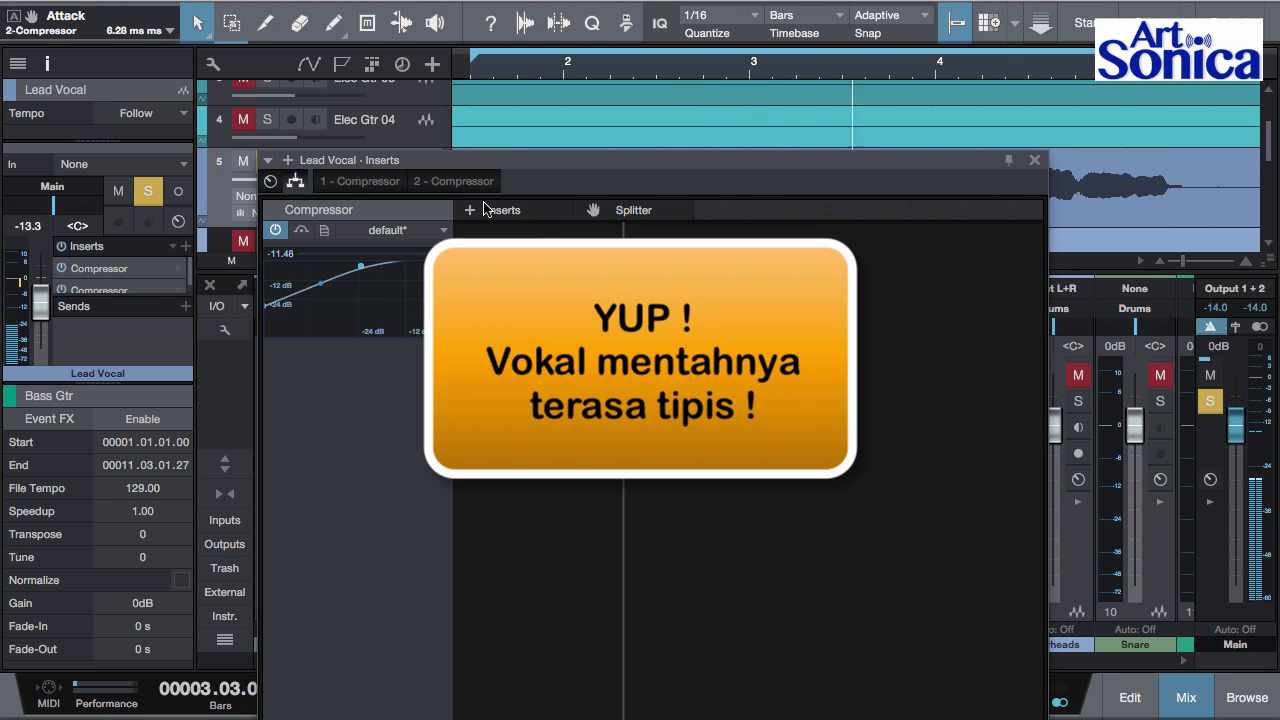
- Insert a Pro EQ, move it below the point where the parallel branches merge, and open its editor
click(476, 211)
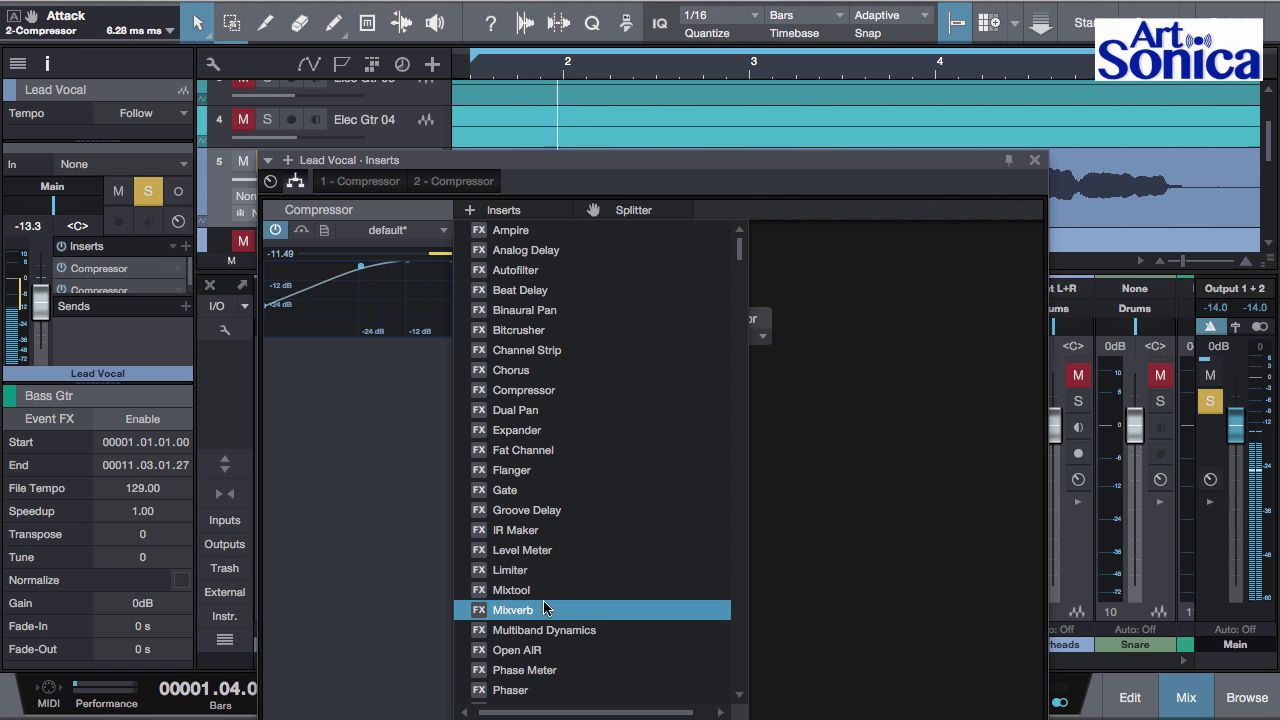
scroll(544, 607, down, 7)
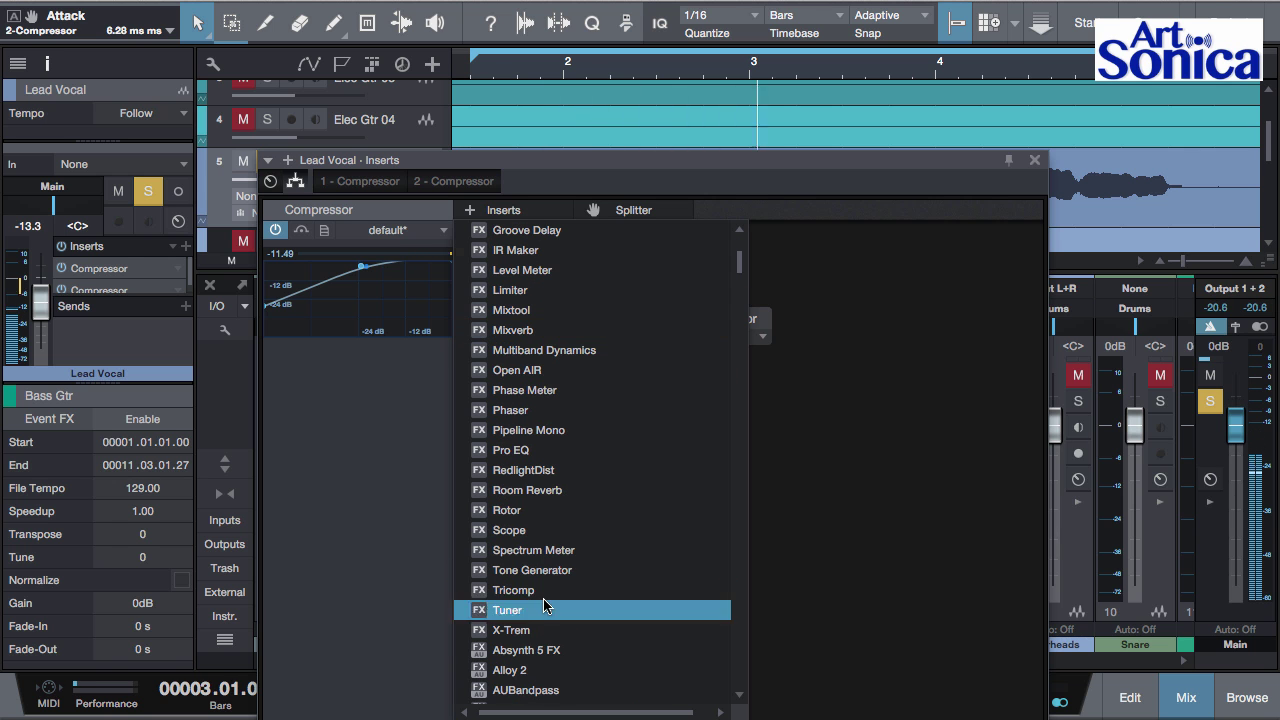
click(527, 452)
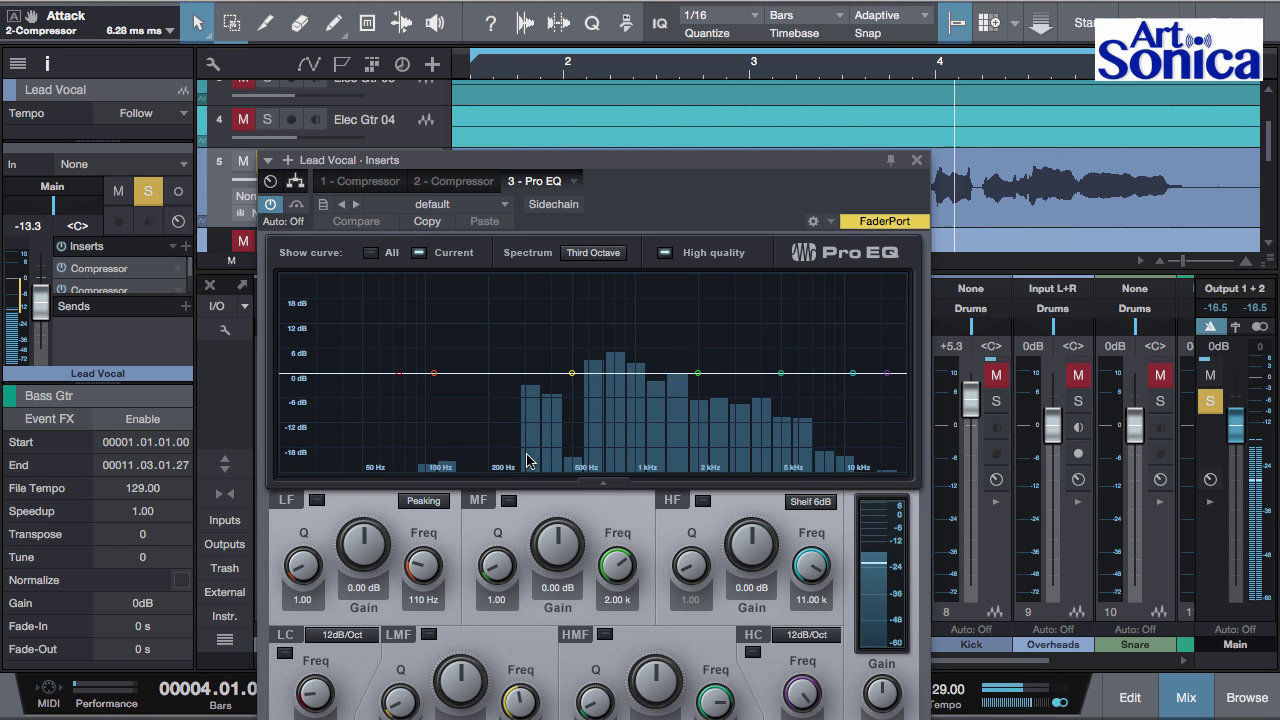
drag(655, 168, 651, 66)
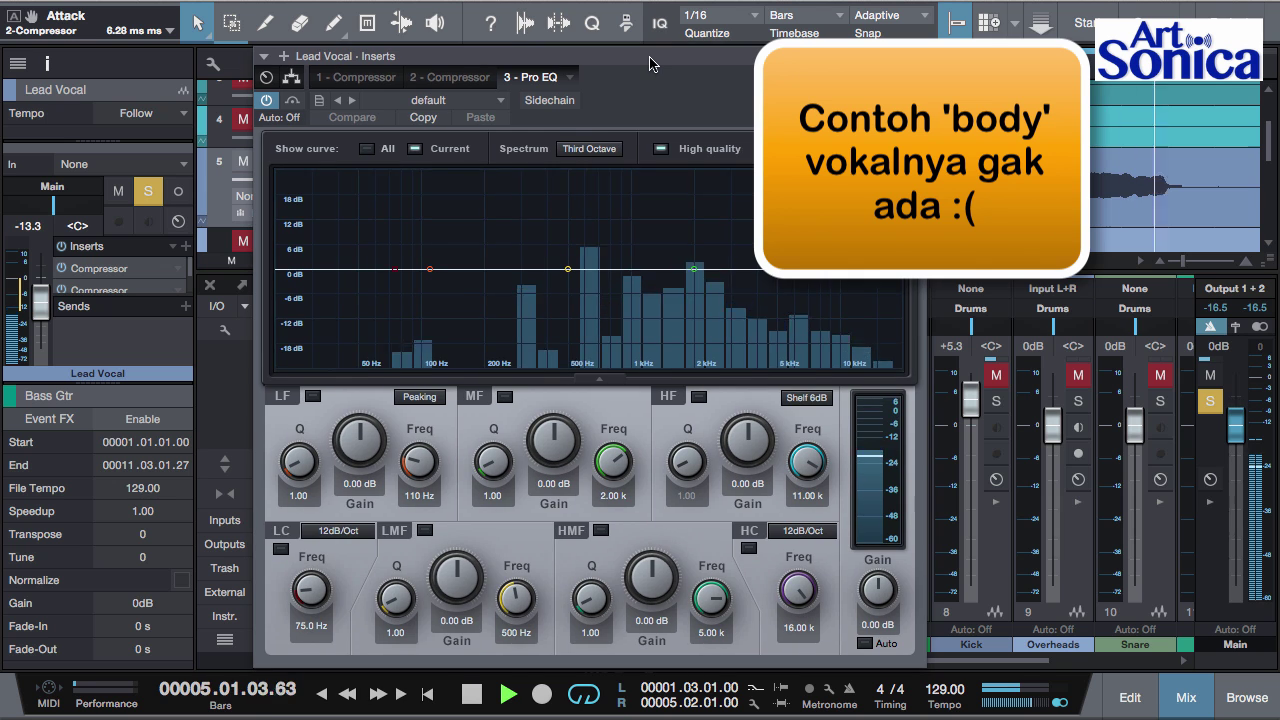
click(291, 79)
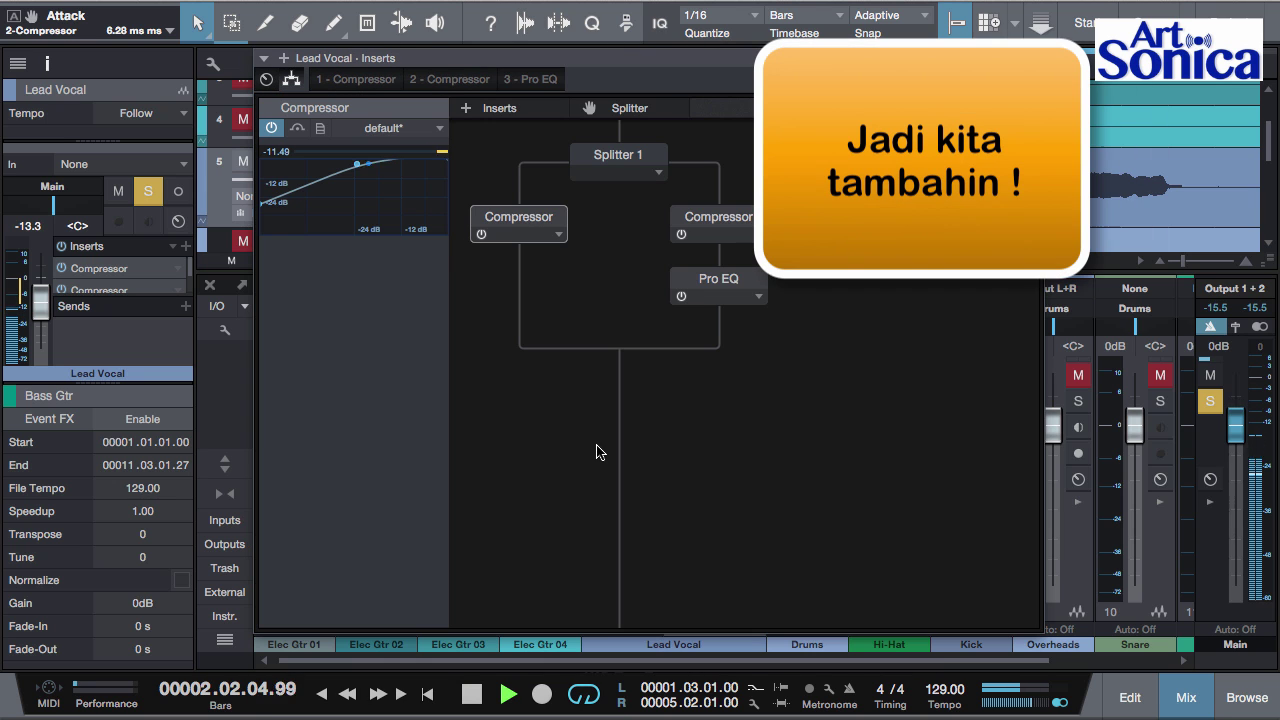
drag(722, 288, 651, 394)
double_click(618, 350)
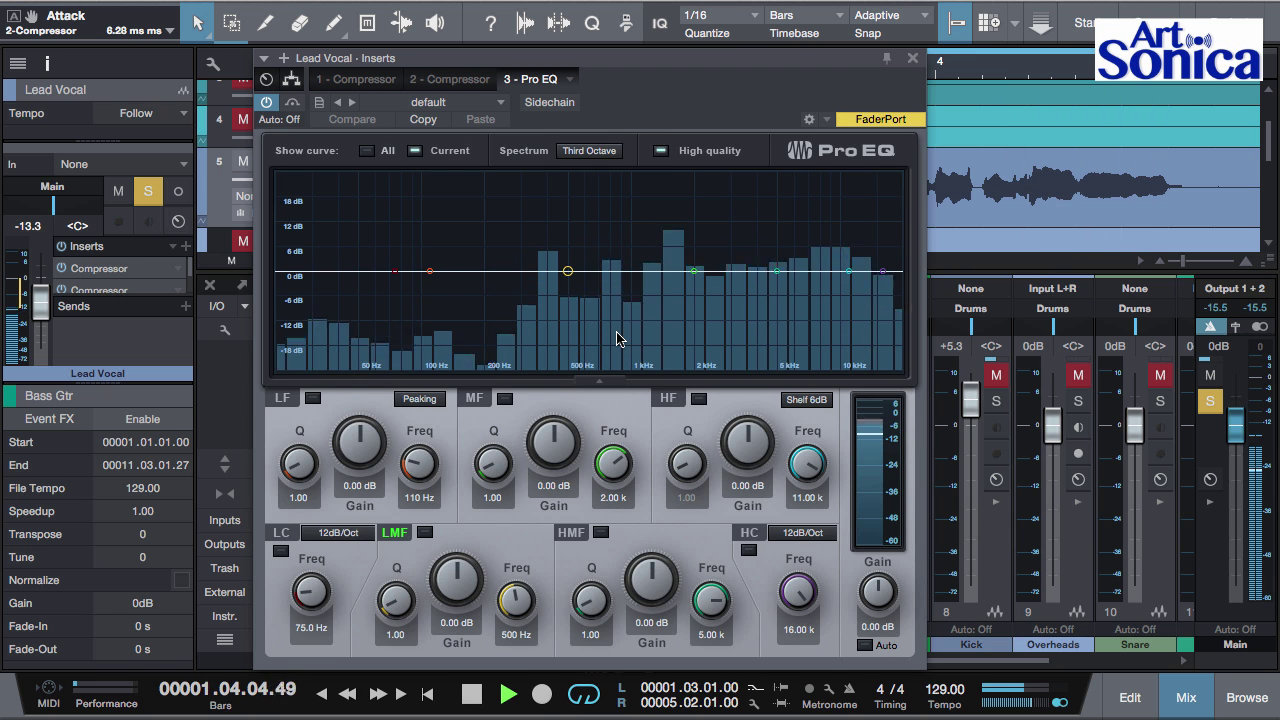
- Boost the Pro EQ's LMF band by 6.72 dB at 269 Hz and compare it with the band switched off
click(425, 536)
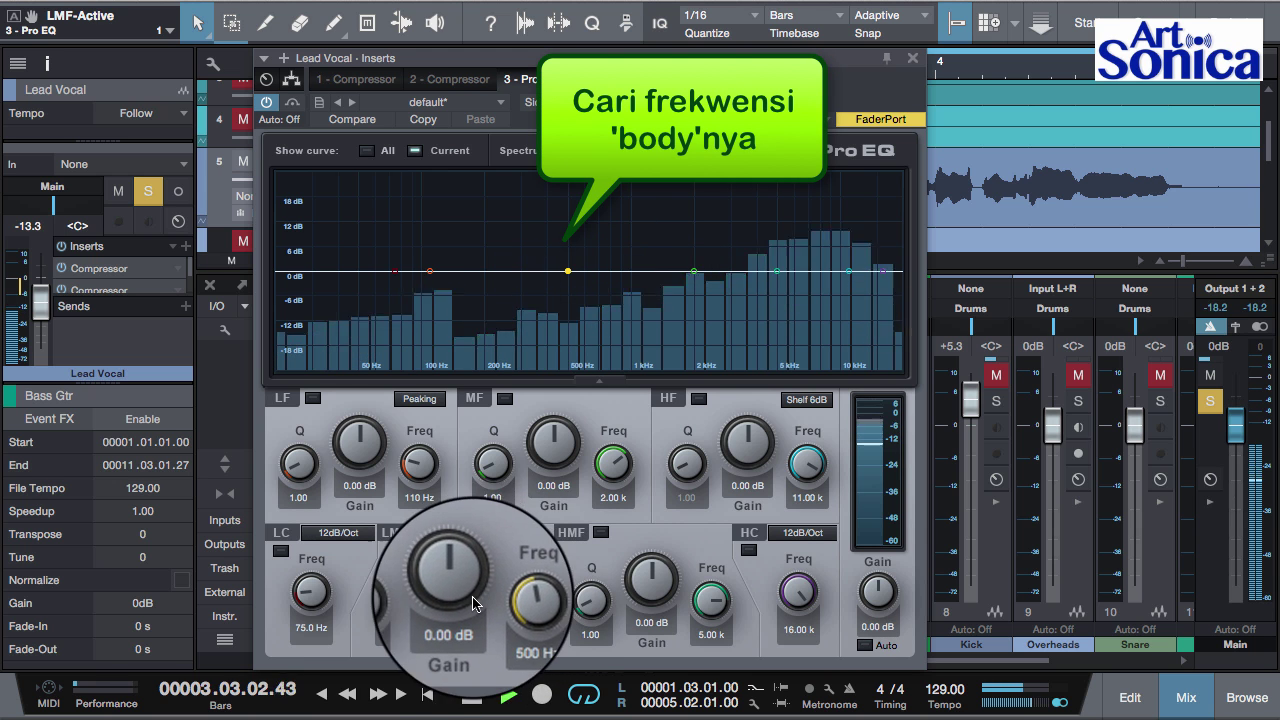
drag(443, 582, 457, 548)
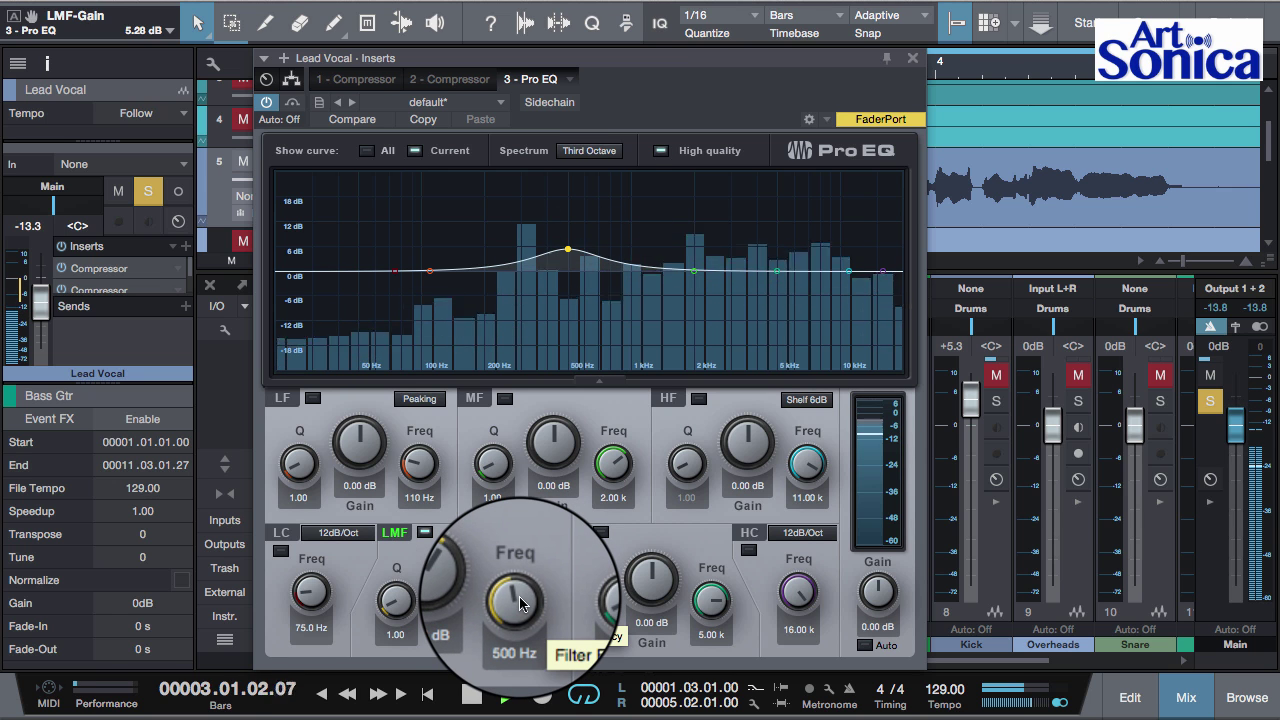
mouse_move(519, 596)
mouse_down()
mouse_move(507, 614)
mouse_move(509, 603)
mouse_up()
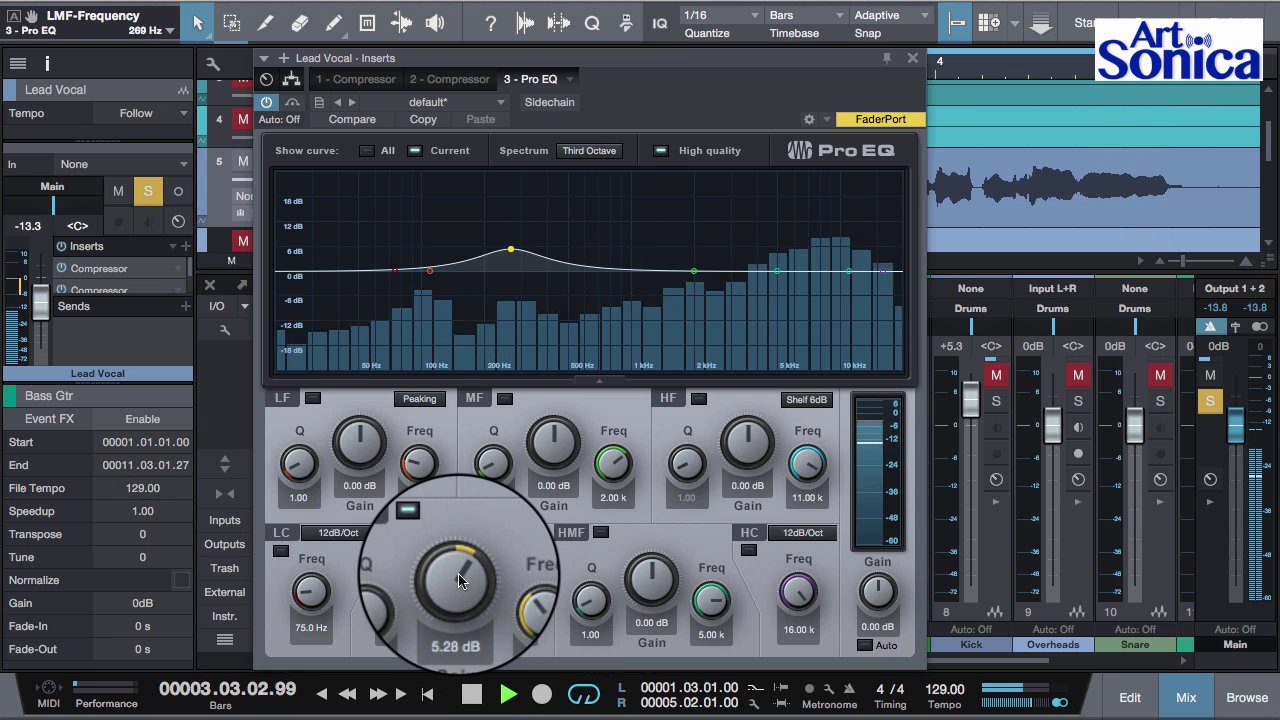
drag(459, 580, 459, 569)
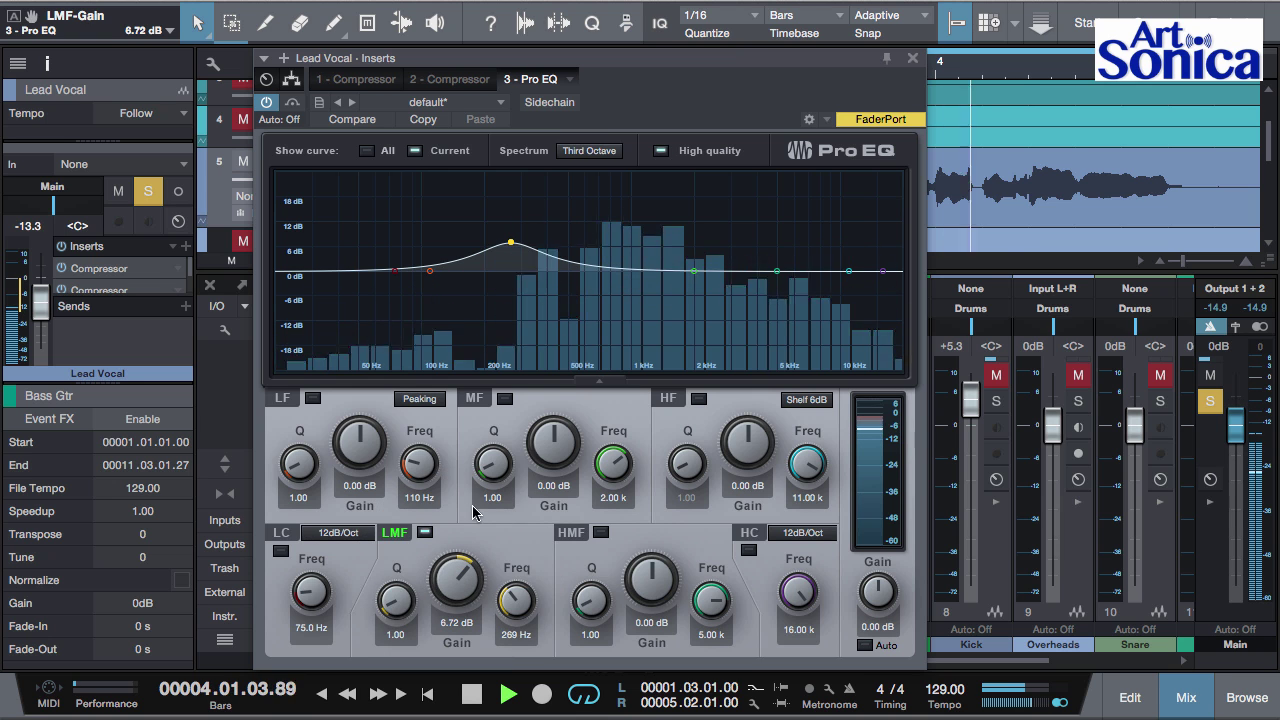
click(425, 534)
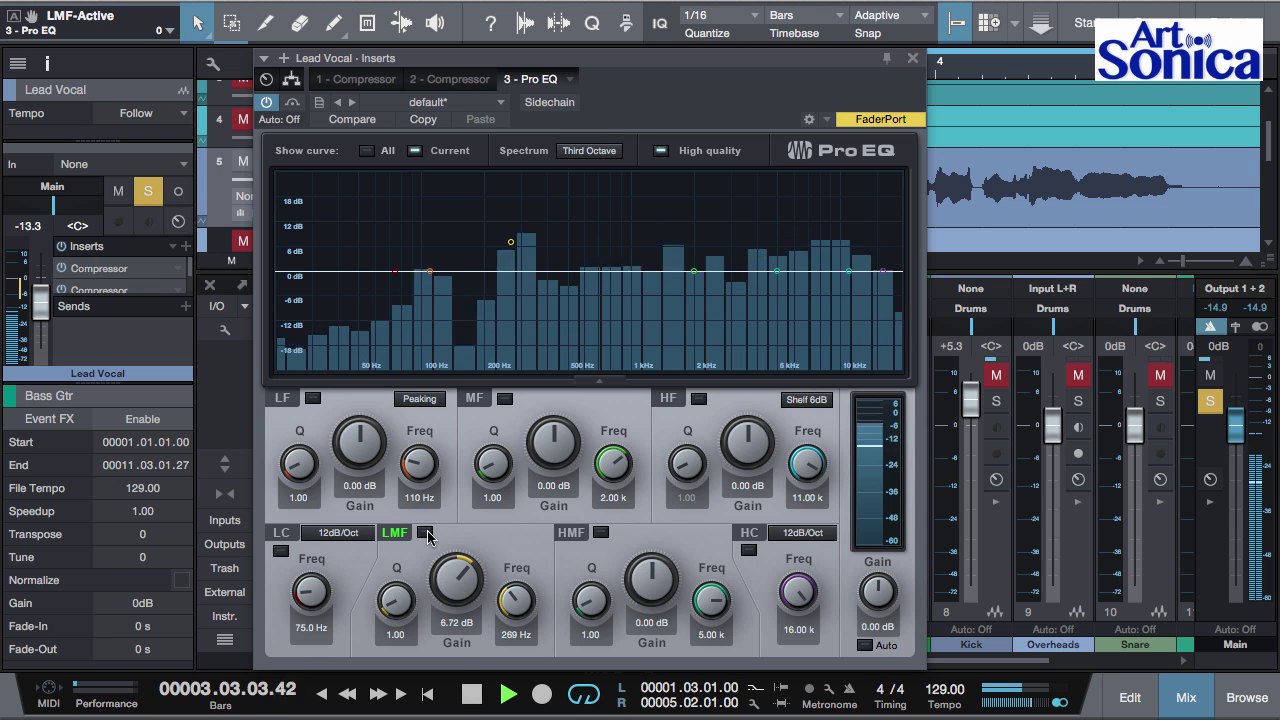
click(425, 534)
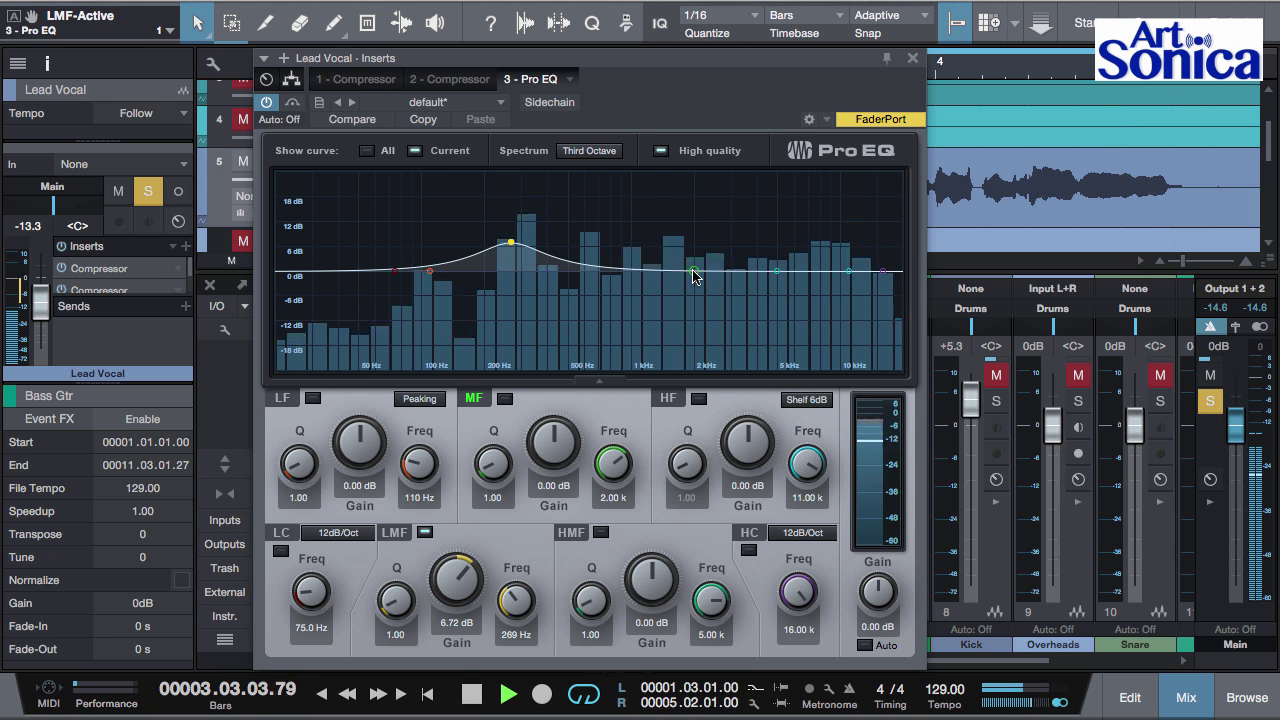
- Boost the MF band by 5.18 dB at 2.53 kHz and the HMF band by 3.84 dB at 8.39 kHz, comparing each with bypass
drag(695, 277, 716, 253)
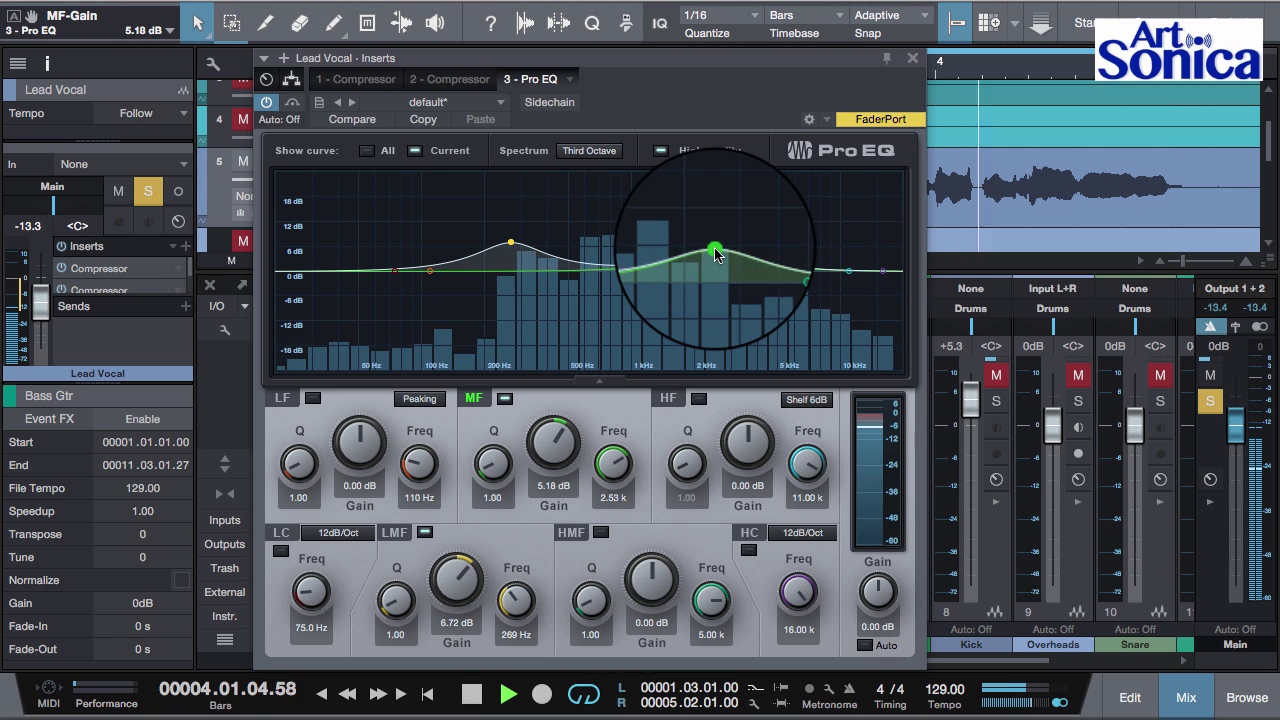
click(505, 399)
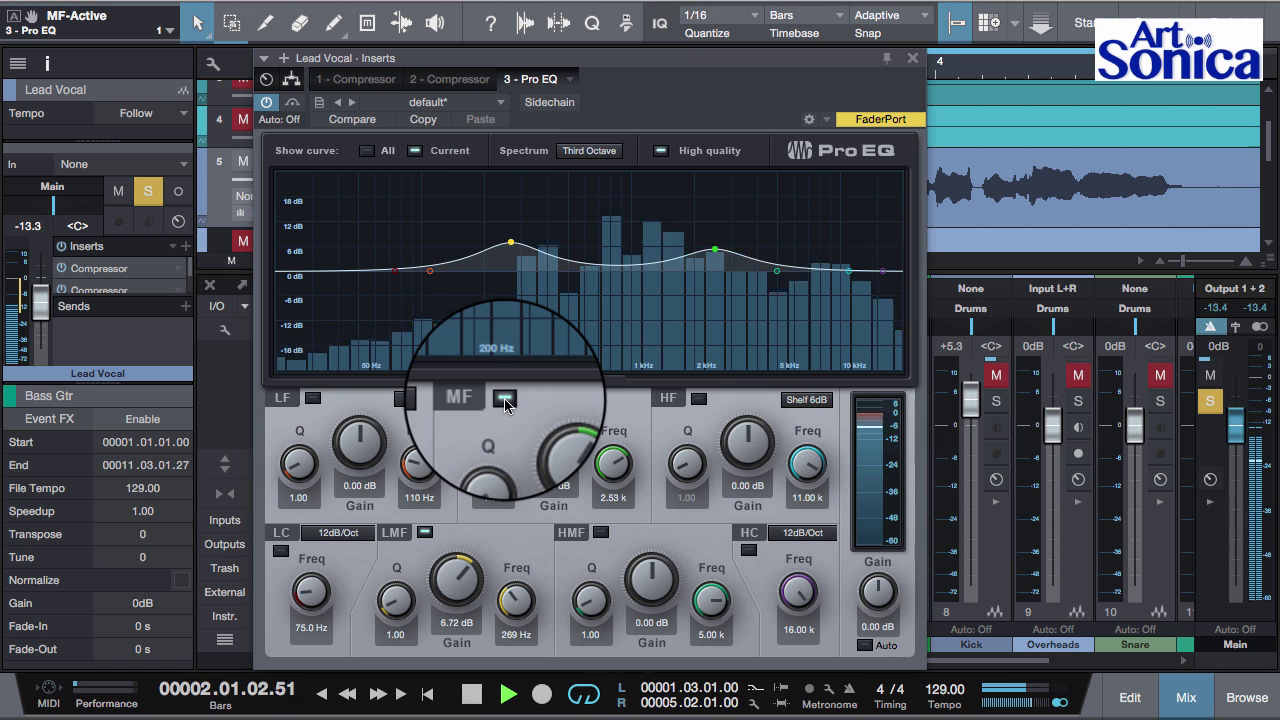
click(600, 532)
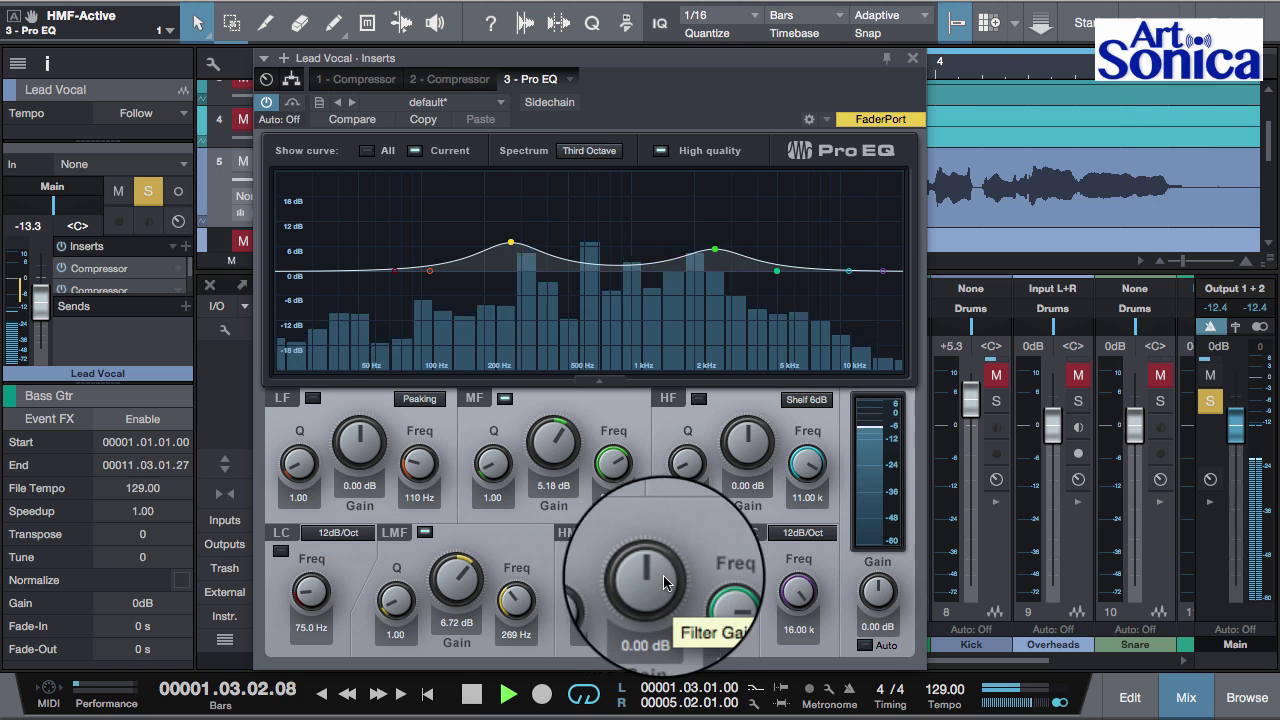
drag(655, 584, 660, 557)
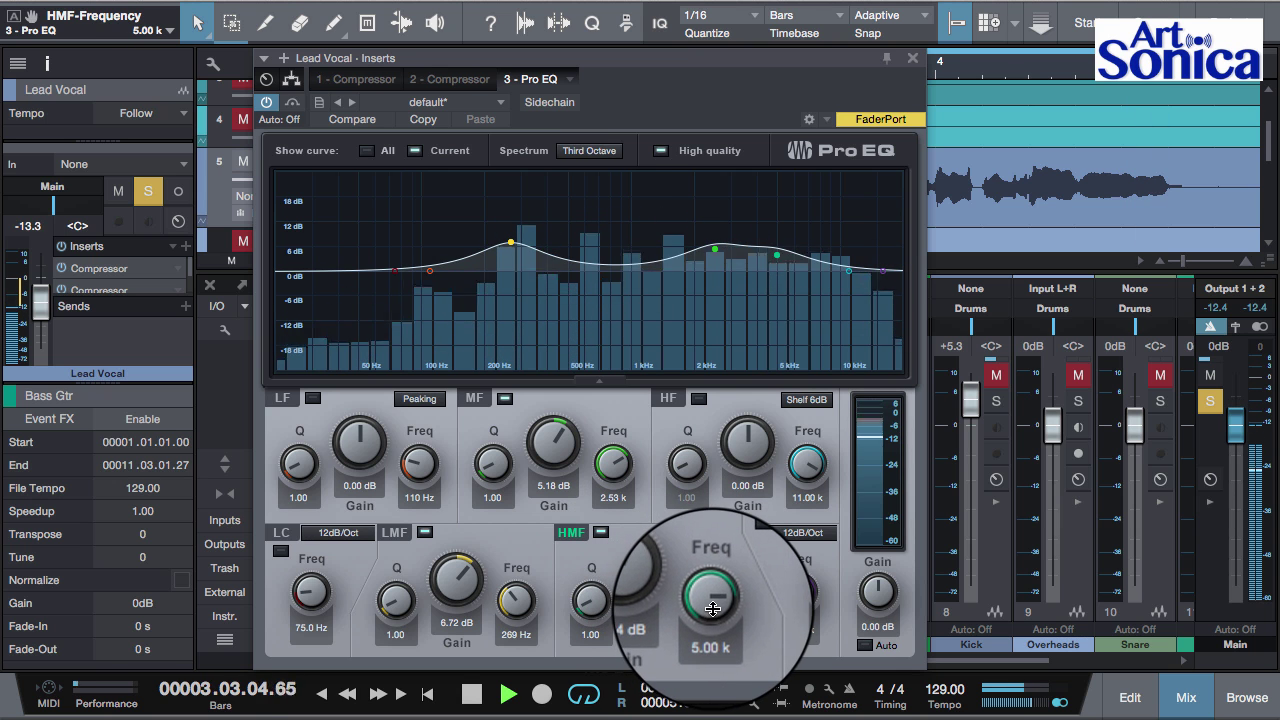
drag(712, 608, 717, 598)
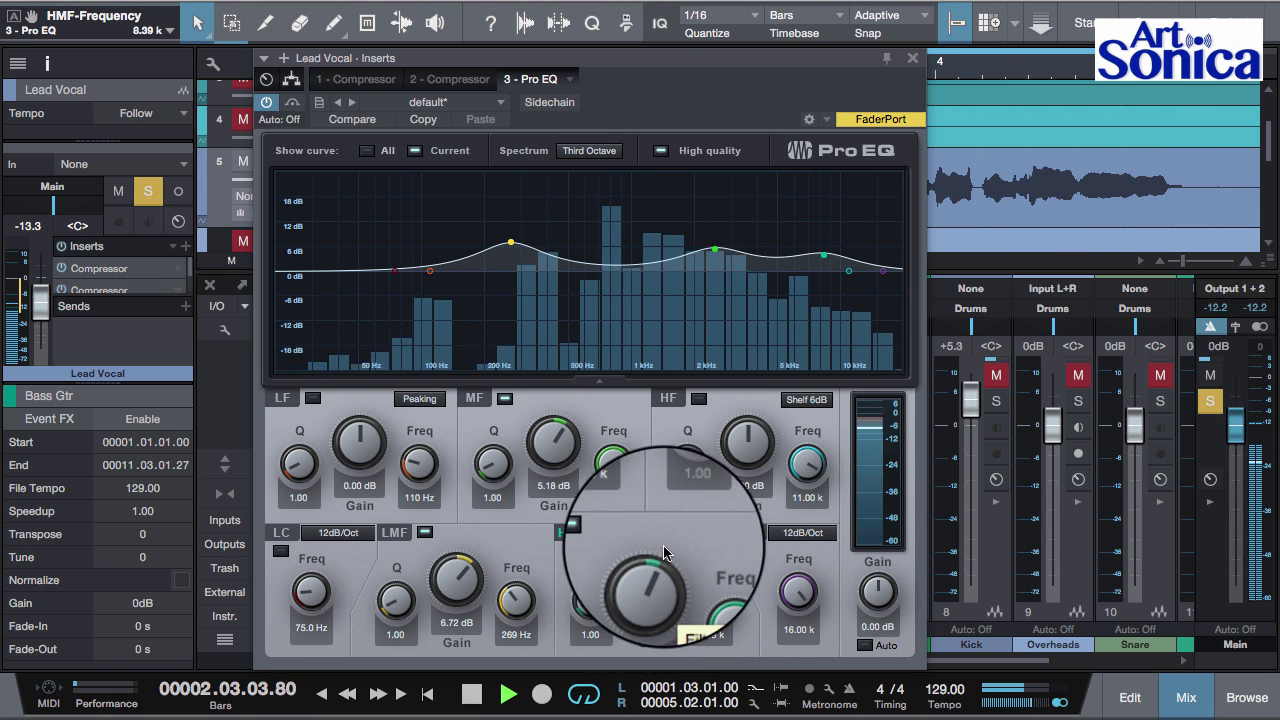
click(600, 533)
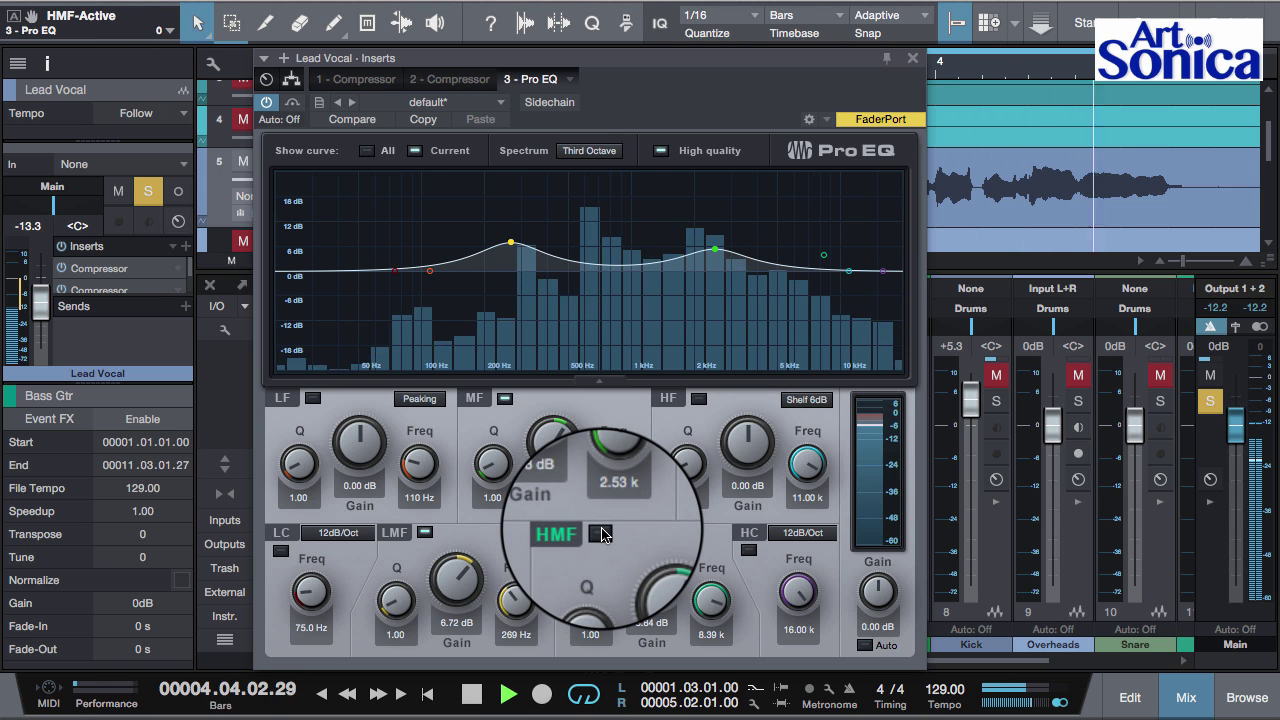
- Switch on the Pro EQ's HC filter and audition lower cutoffs, settling its frequency at 14.93 kHz
click(749, 551)
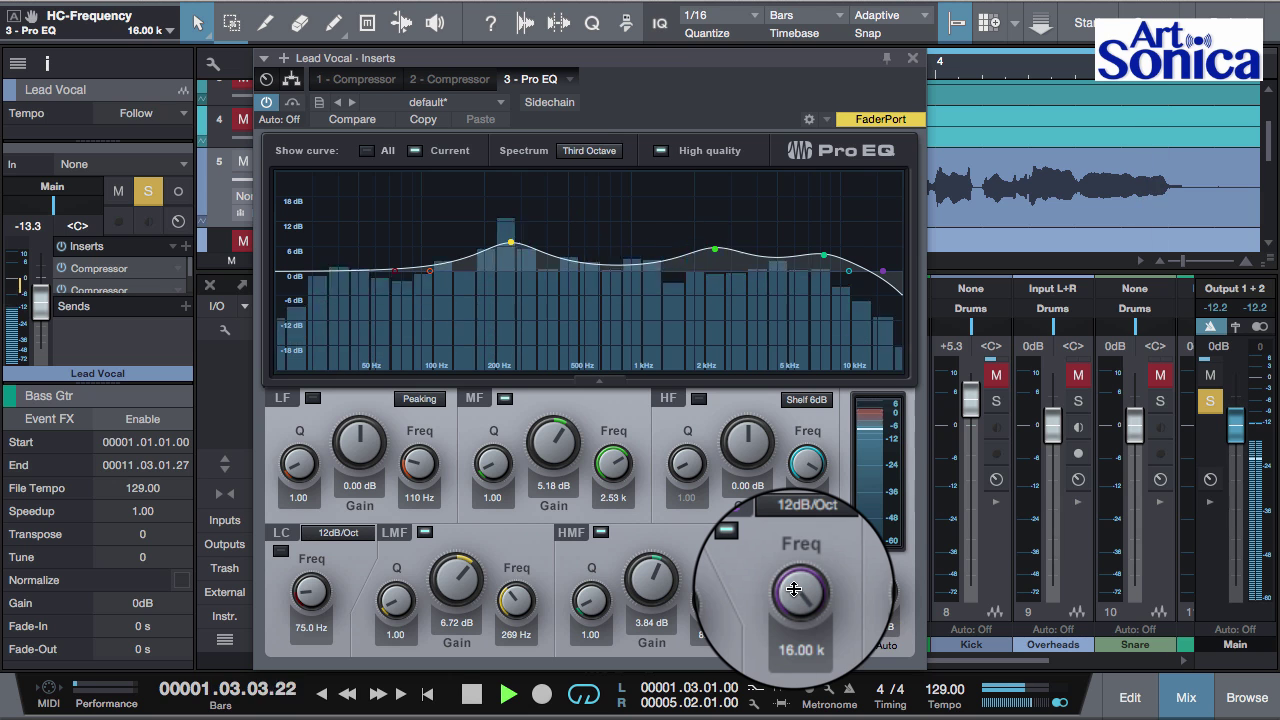
scroll(793, 589, down, 5)
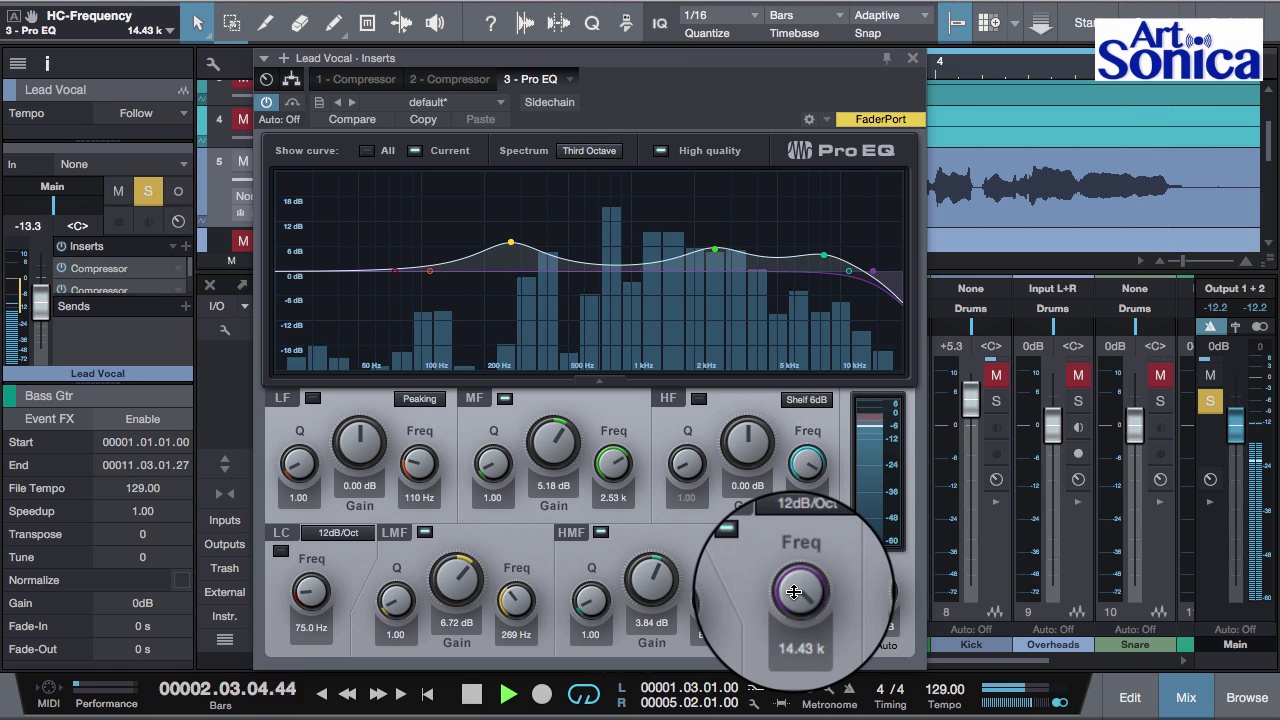
scroll(793, 591, down, 6)
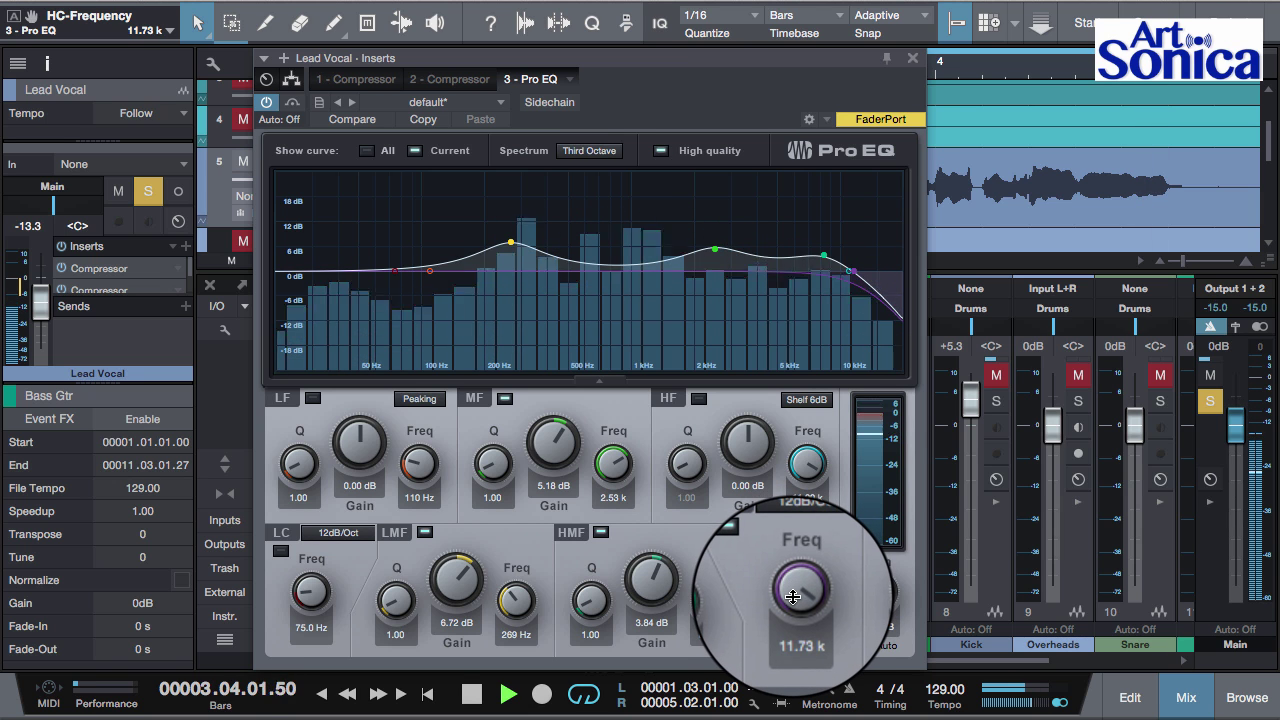
scroll(793, 595, up, 5)
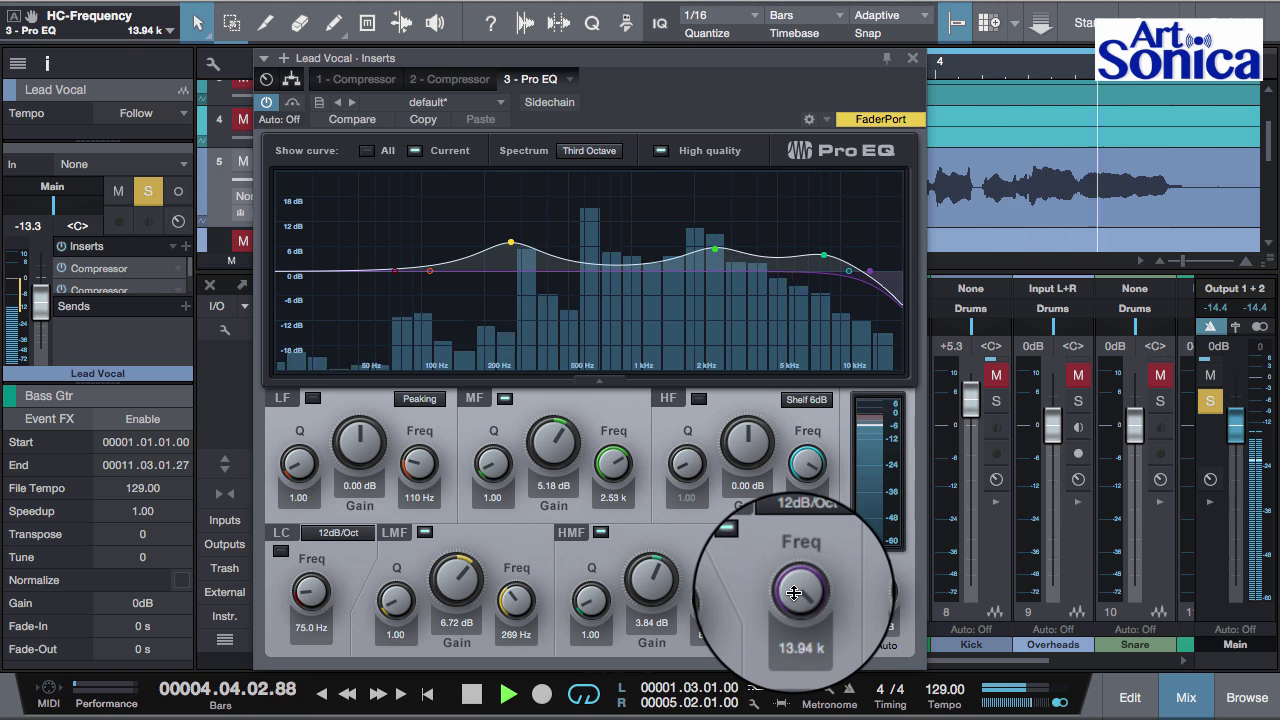
scroll(793, 593, down, 1)
scroll(793, 593, up, 3)
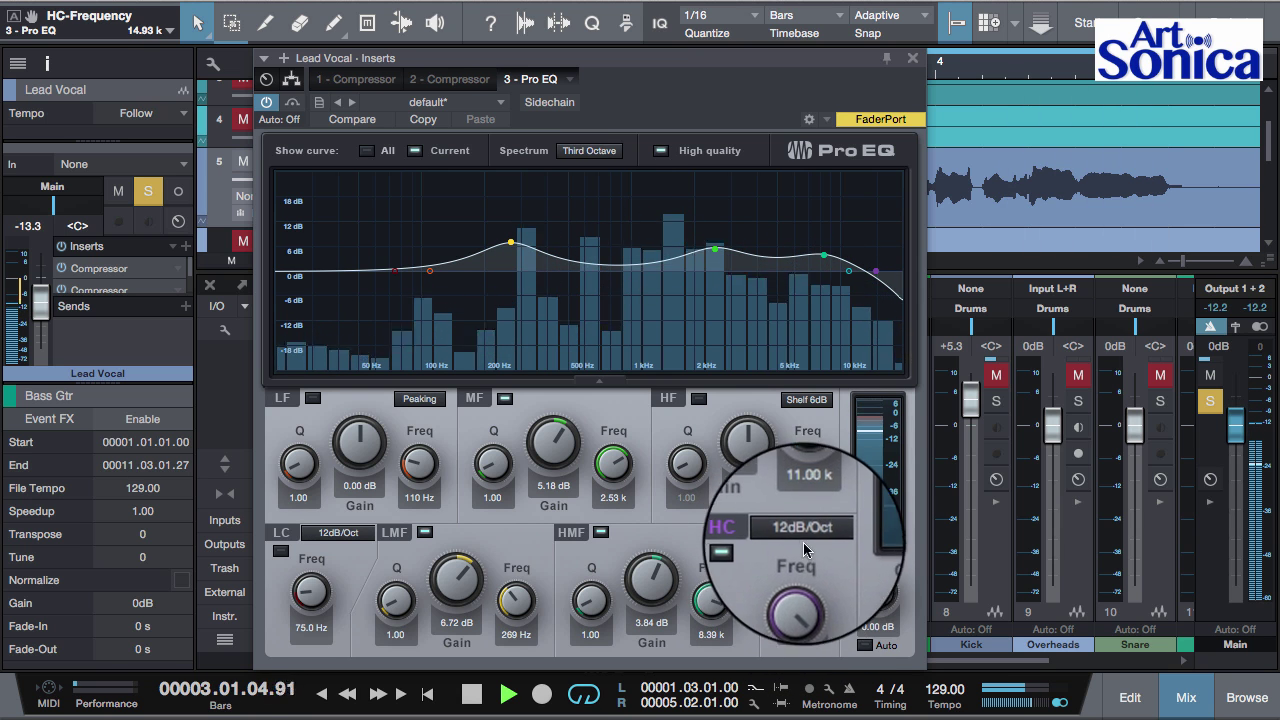
- Steepen the HC filter's slope to 24dB/Oct and lower its frequency to 12.56 kHz
click(804, 546)
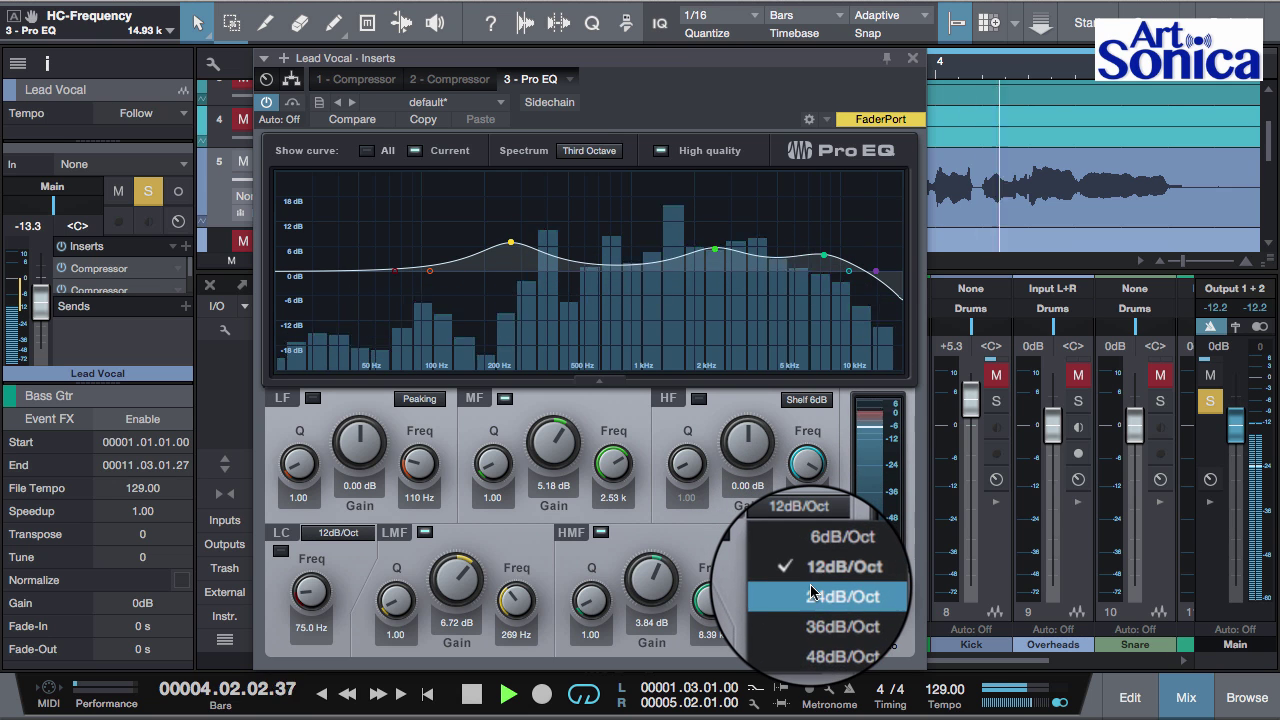
click(812, 594)
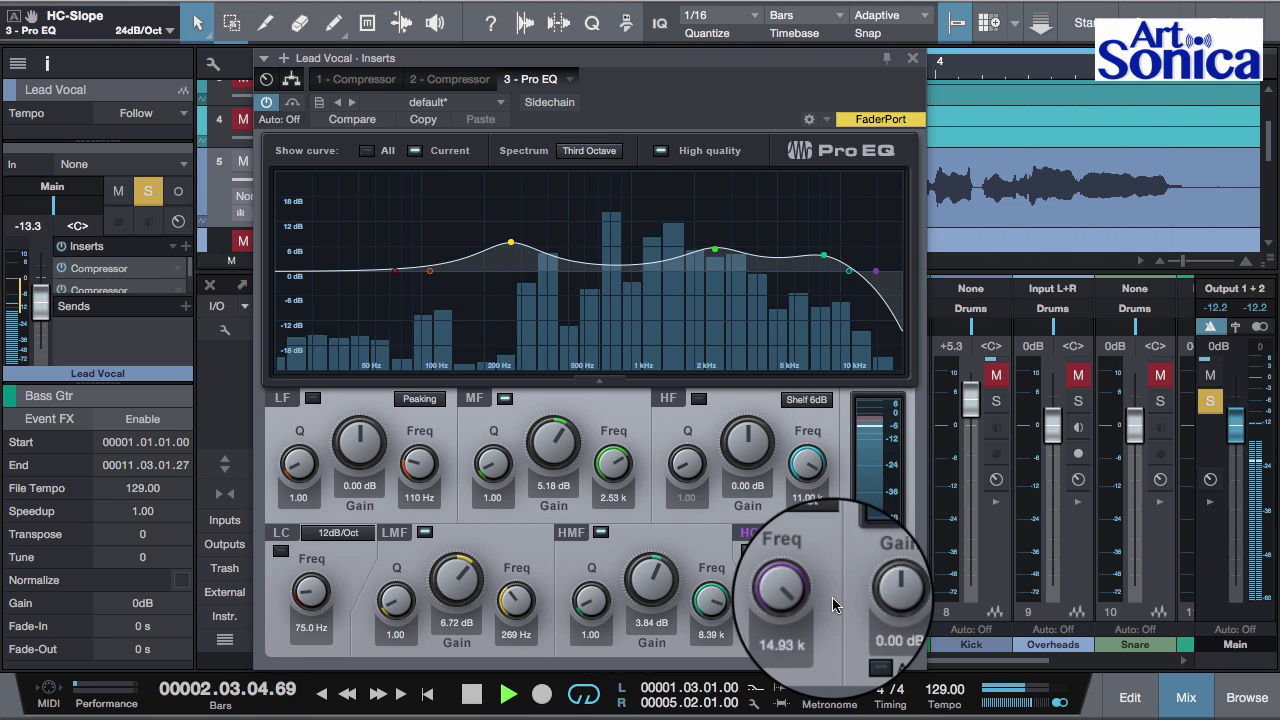
drag(798, 598, 797, 598)
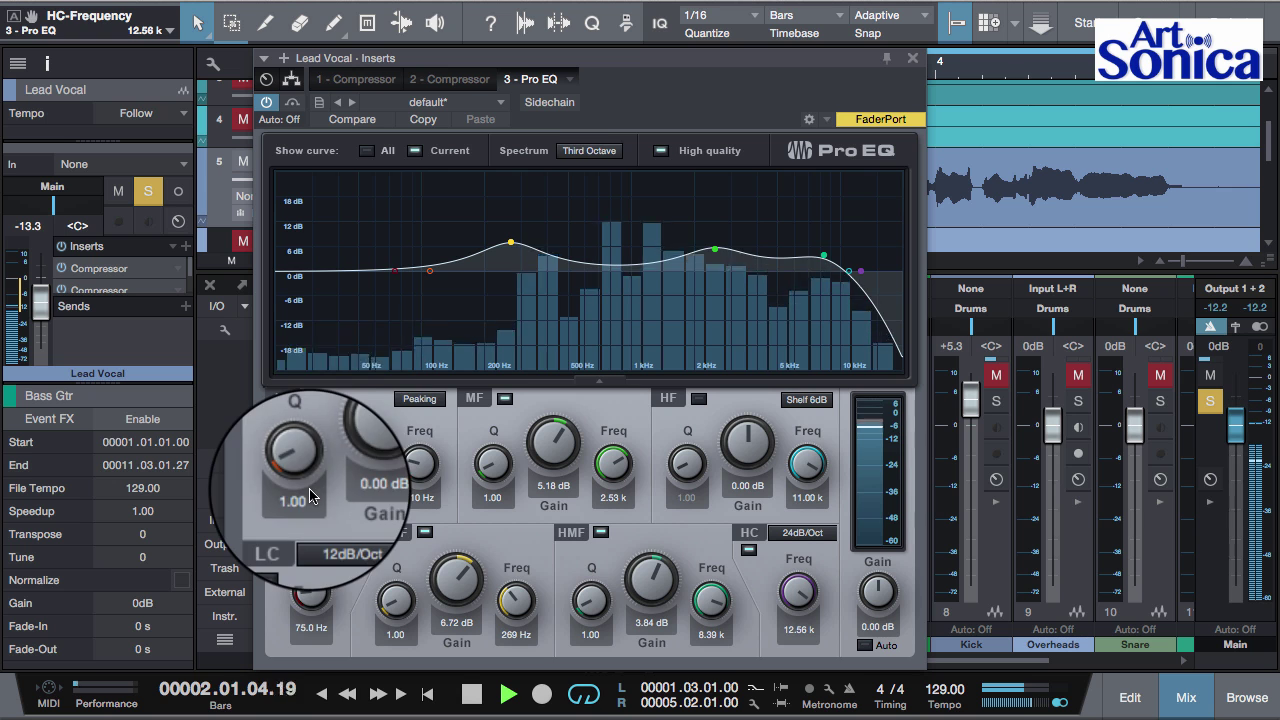
- Set the LC filter's slope to 48dB/Oct, make sure the filter is on, and lower its frequency to 51.3 Hz
click(338, 534)
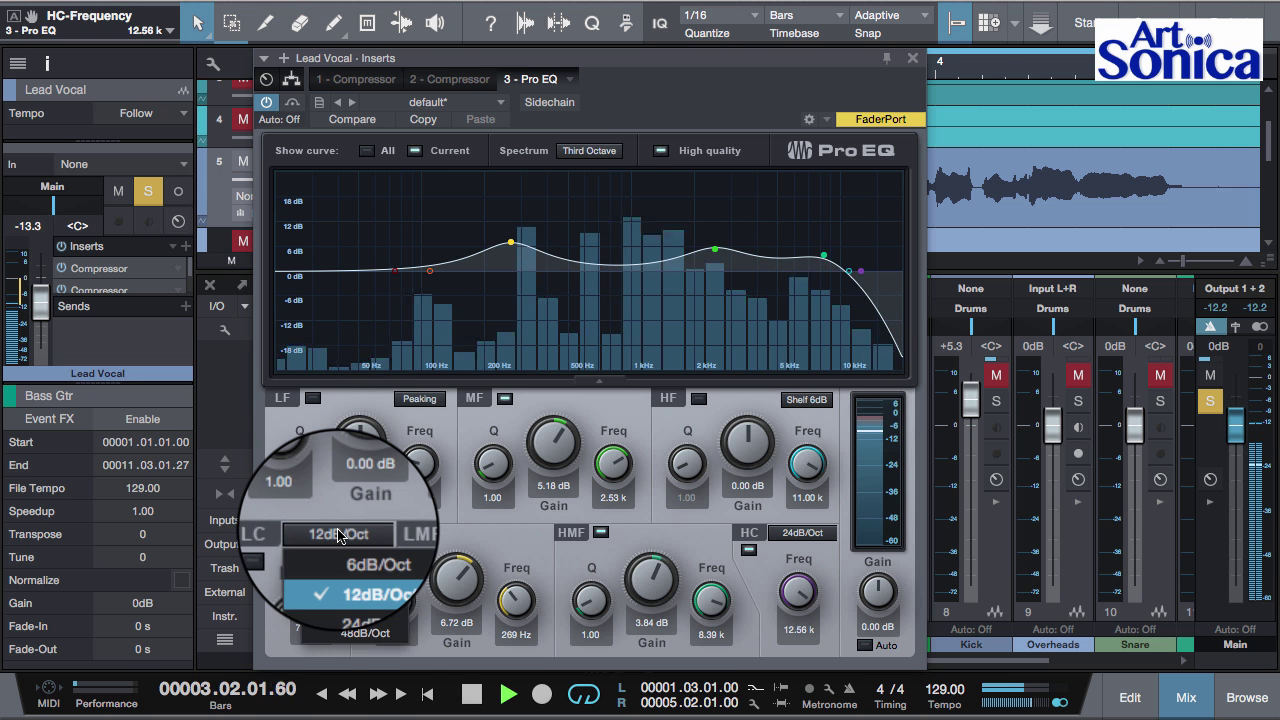
click(335, 670)
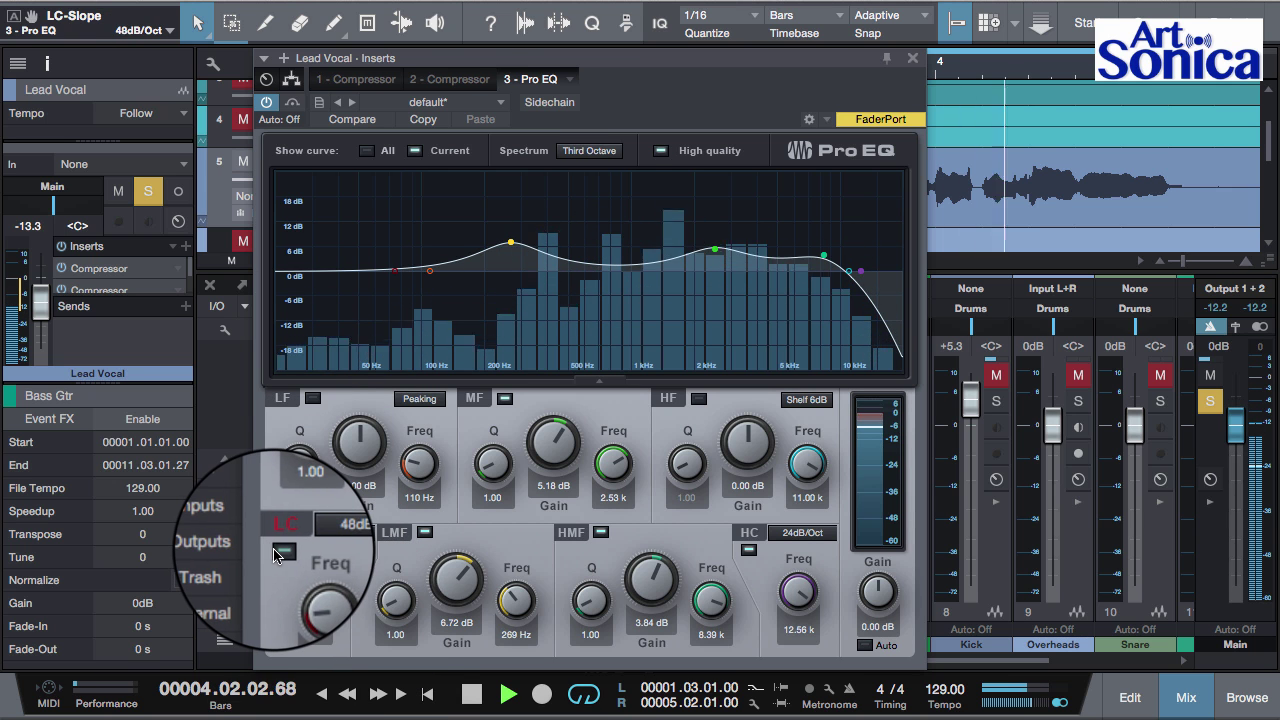
click(280, 551)
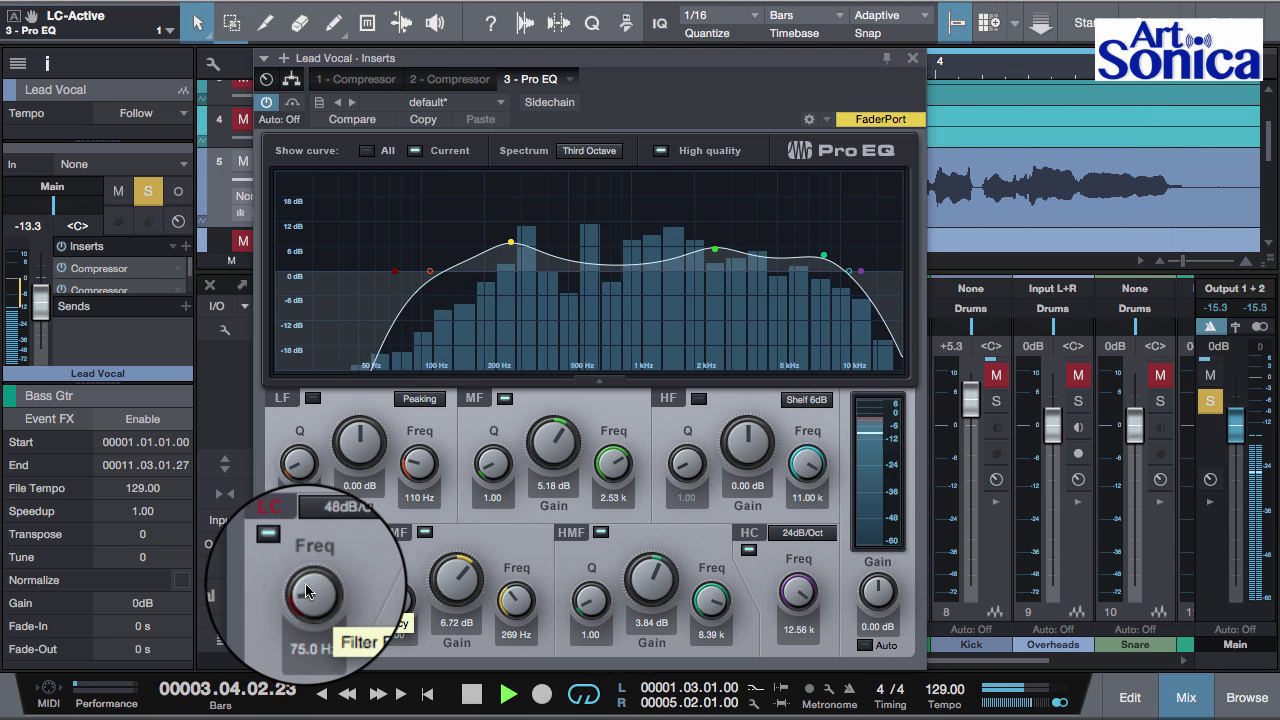
drag(306, 590, 306, 591)
drag(306, 594, 306, 598)
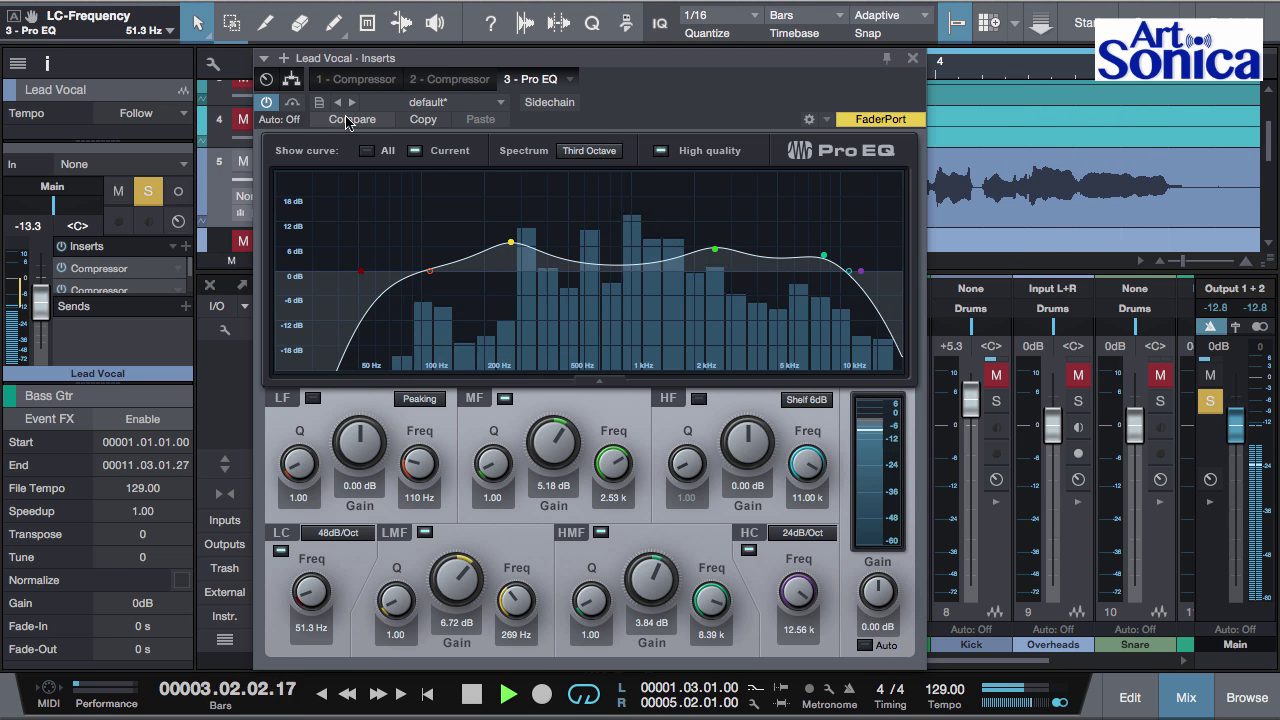
- Move the Pro EQ window clear of the track controls and compare the soloed vocal with the whole EQ bypassed and re-enabled
drag(545, 65, 621, 76)
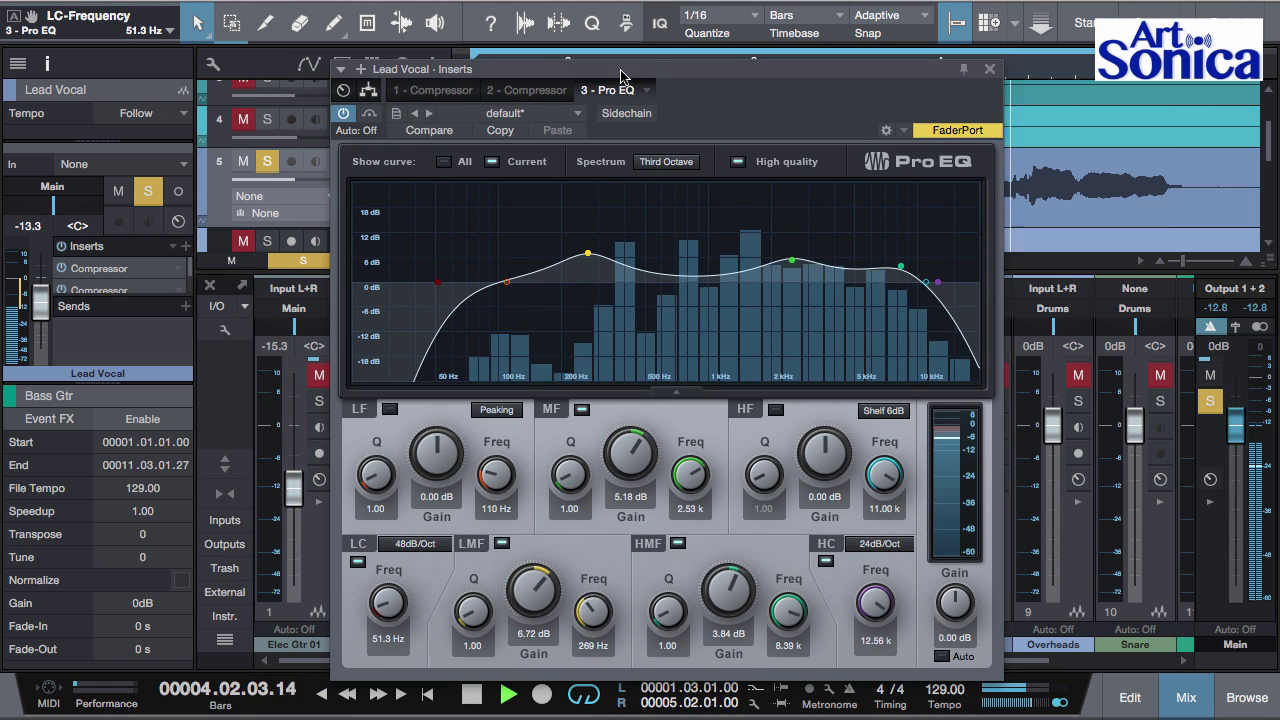
click(344, 116)
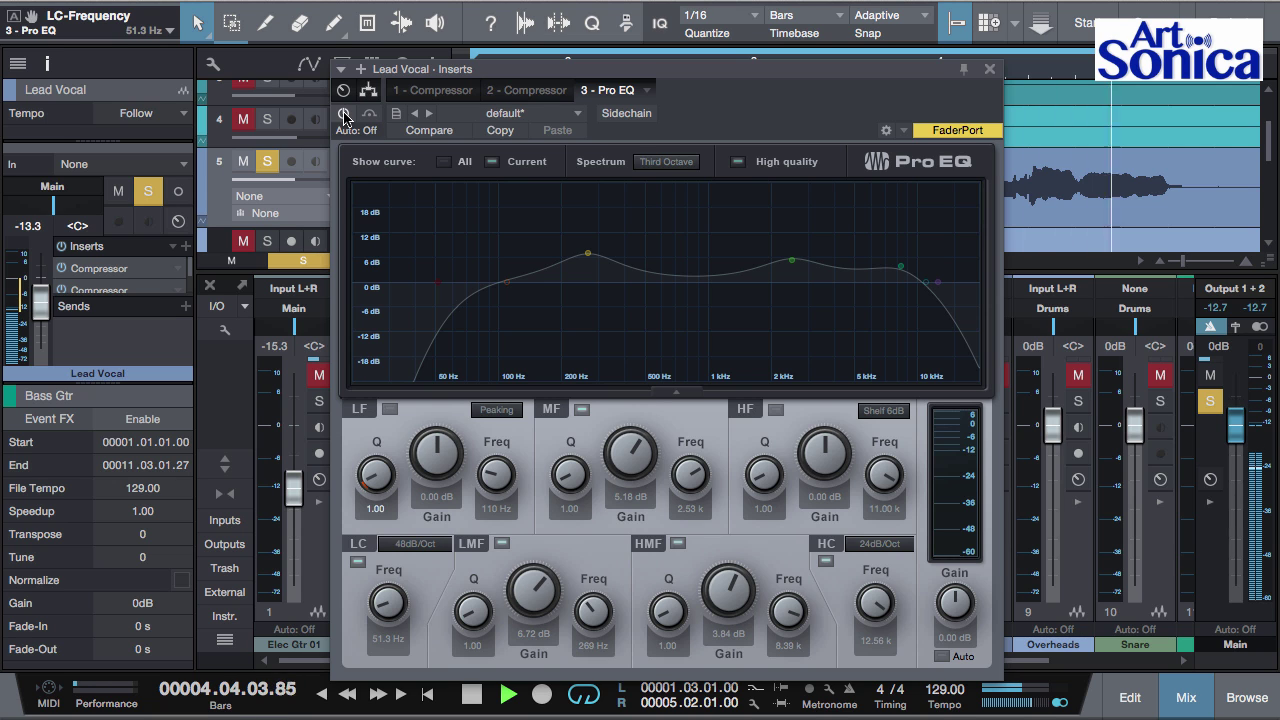
click(344, 116)
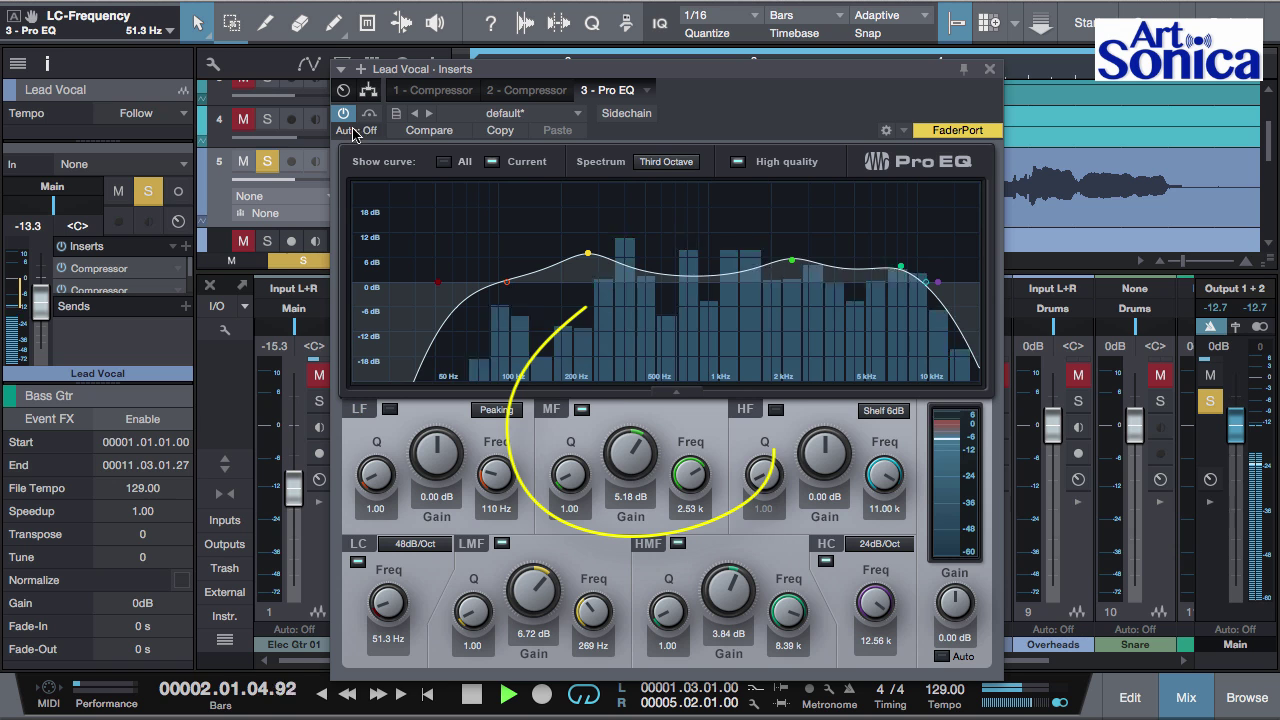
- Unsolo the Lead Vocal and compare the Pro EQ's LMF, HMF and MF bands off and on within the full mix
click(267, 161)
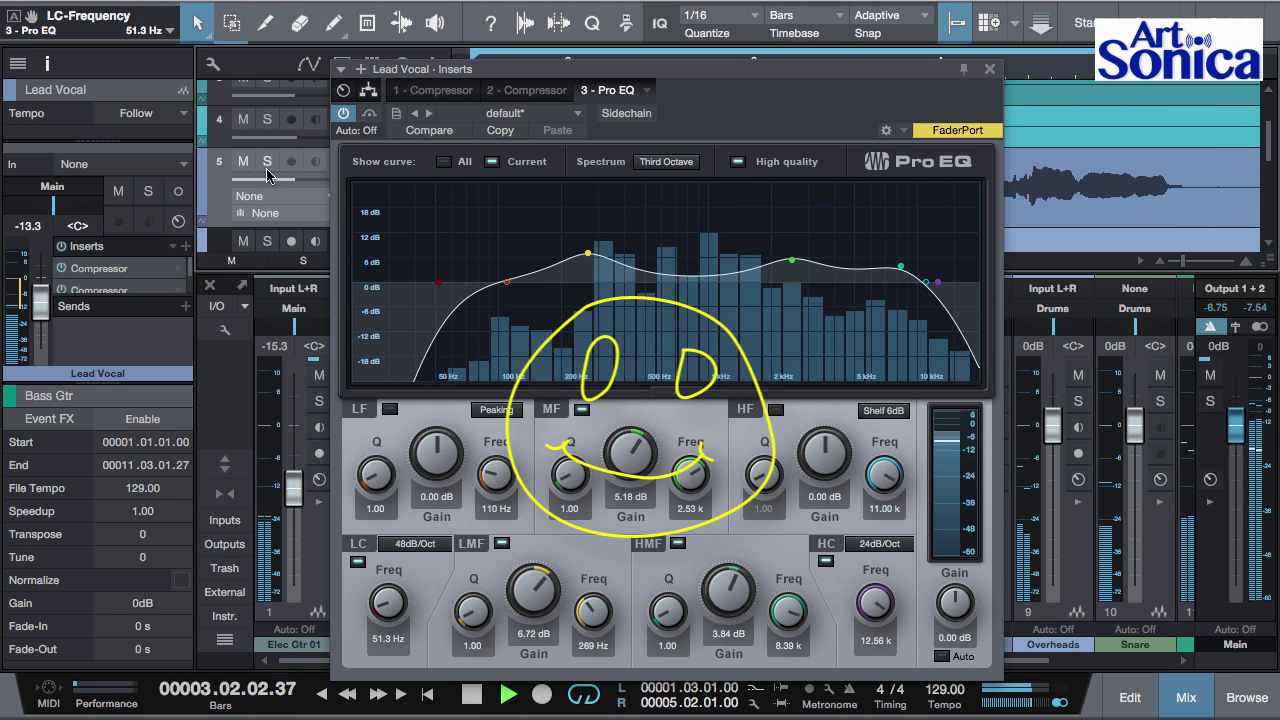
click(502, 543)
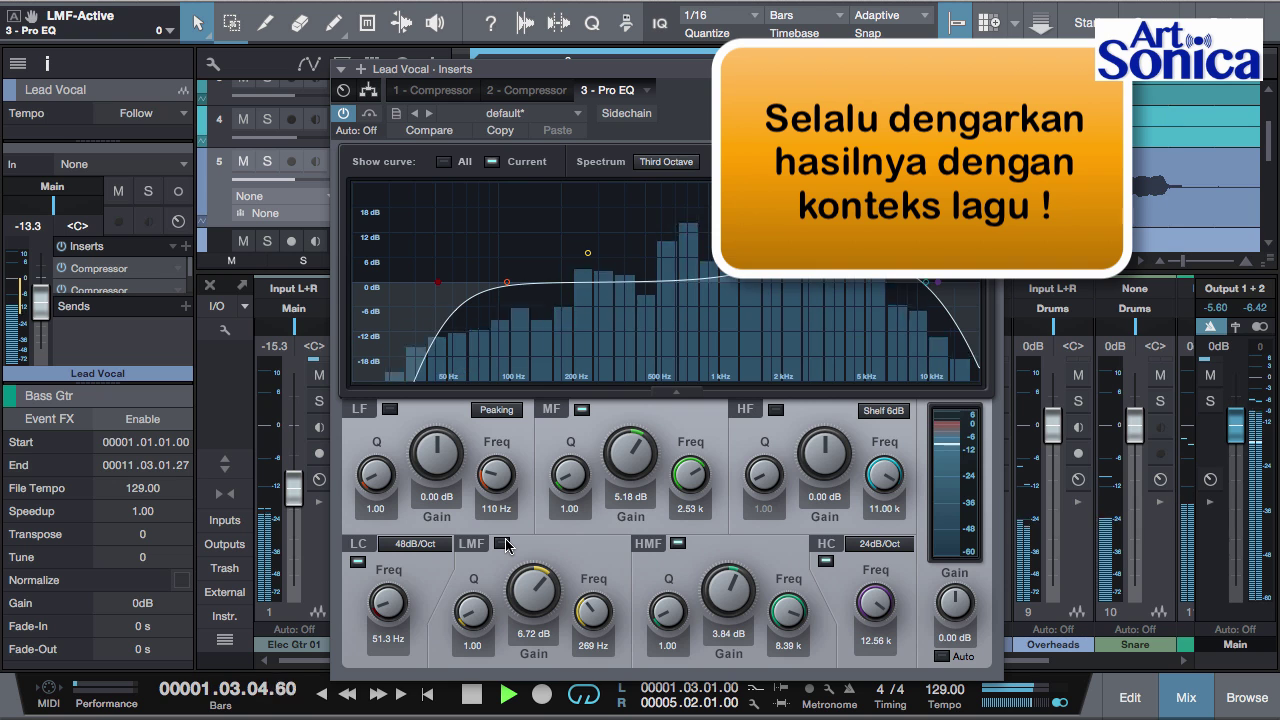
click(502, 543)
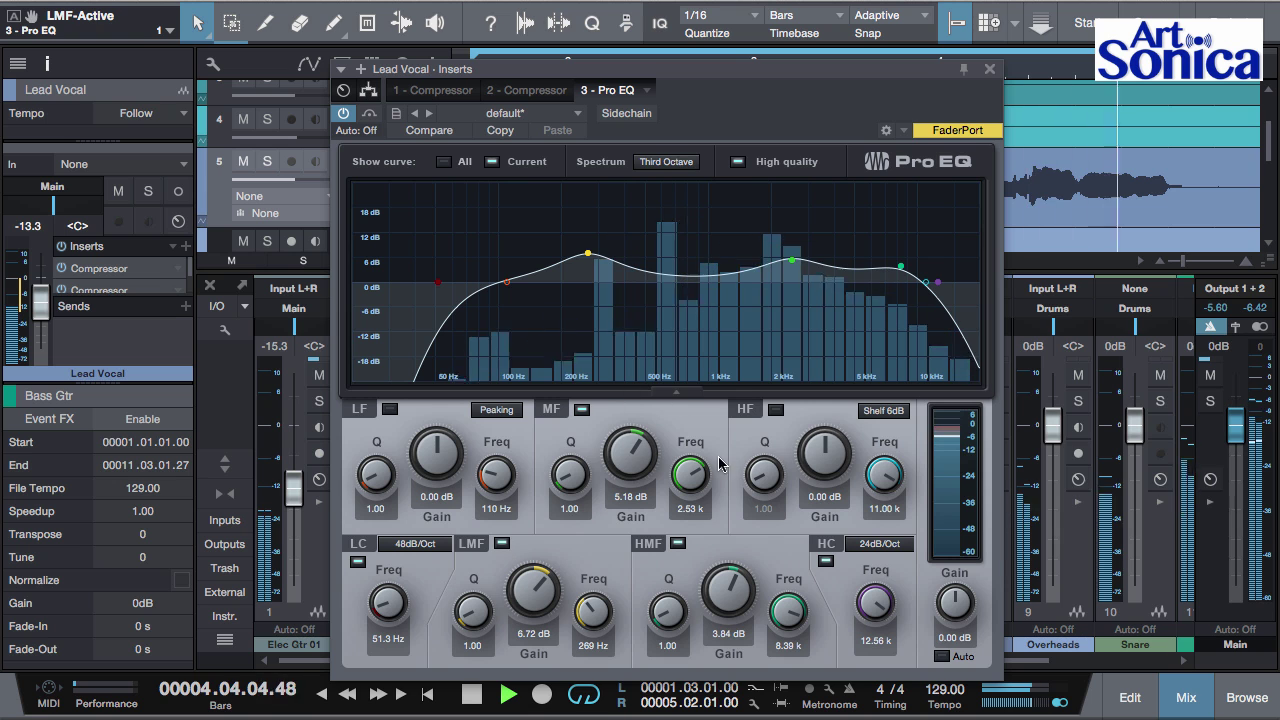
click(677, 543)
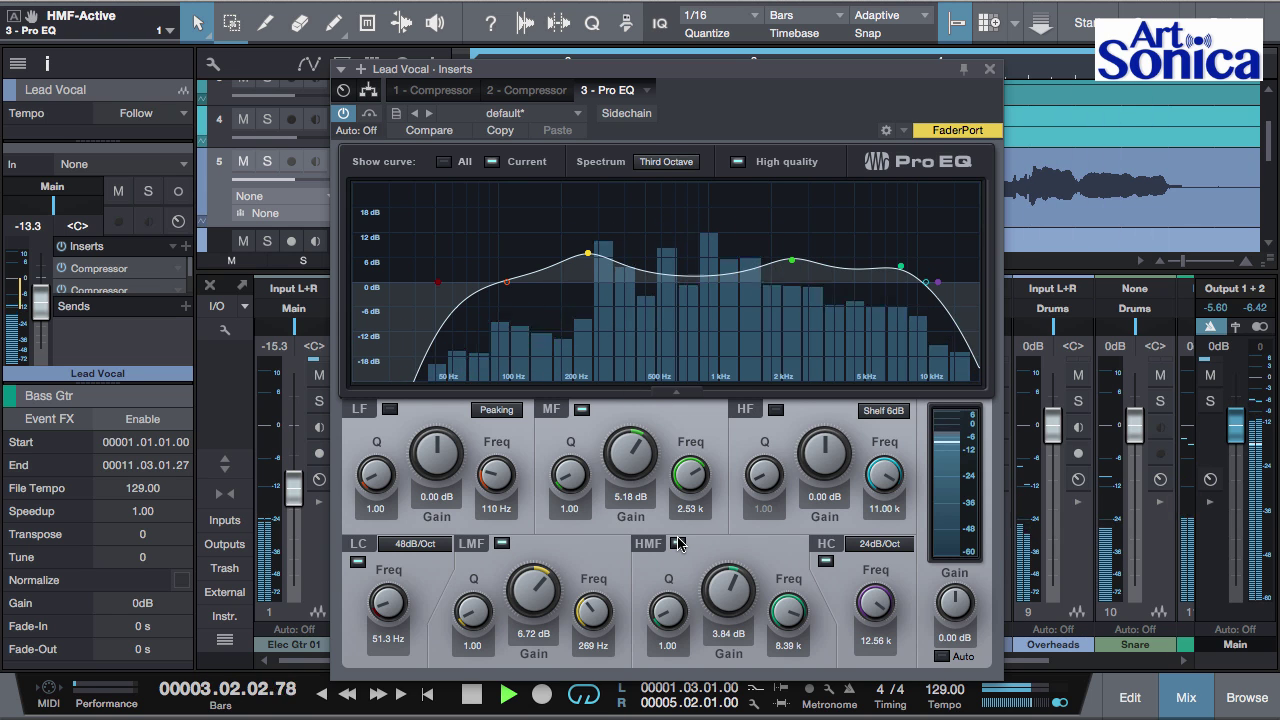
click(582, 410)
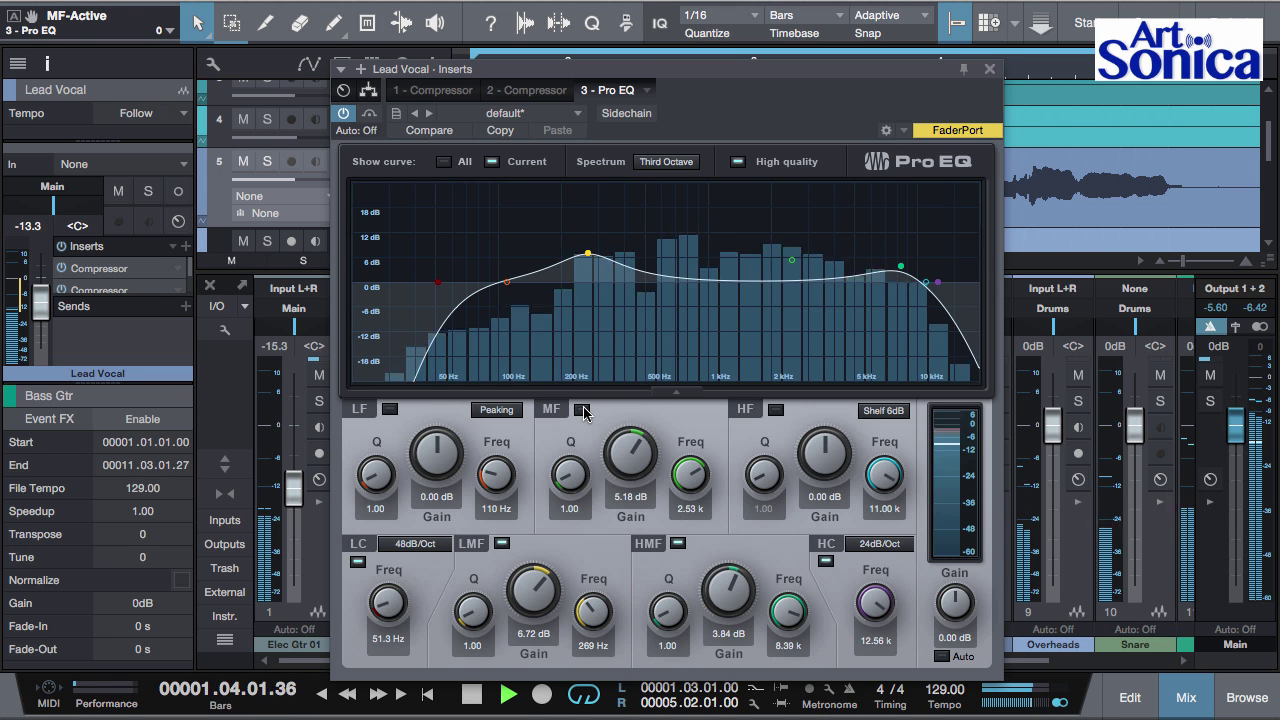
click(582, 410)
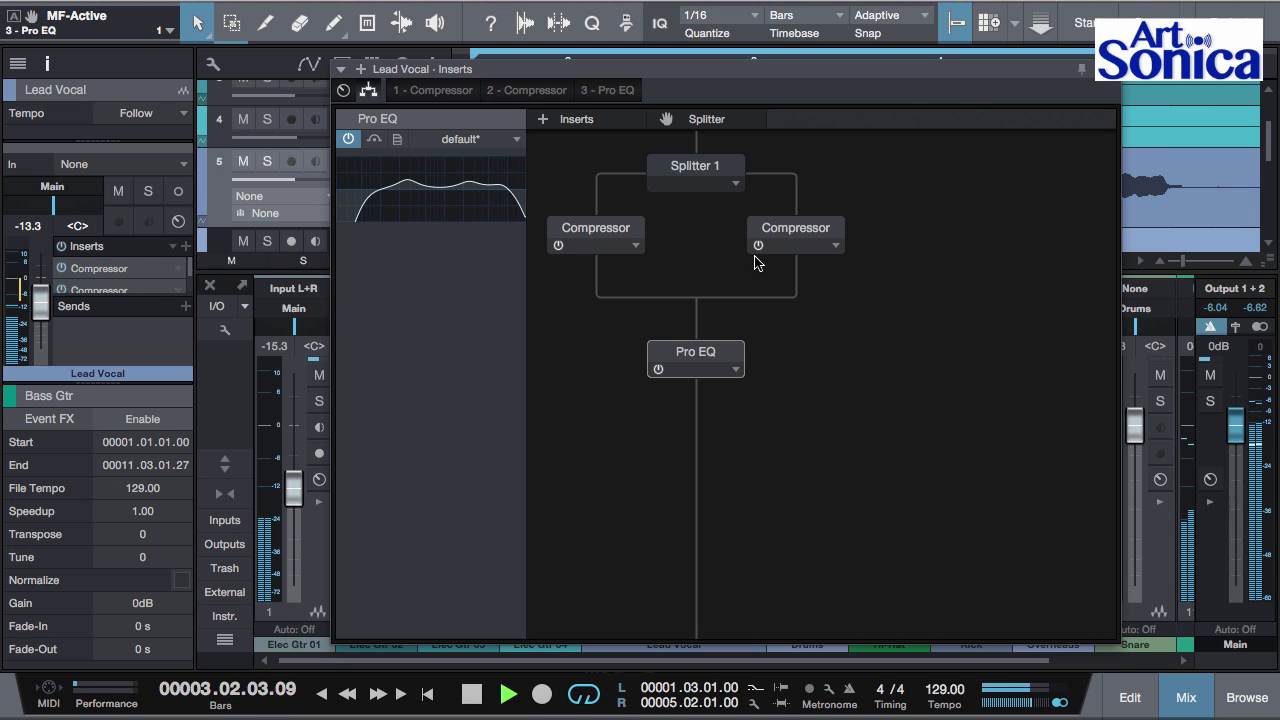
- Add a second Splitter below the Pro EQ in the Lead Vocal's insert routing and set its split mode to Channel Split
drag(700, 125, 687, 395)
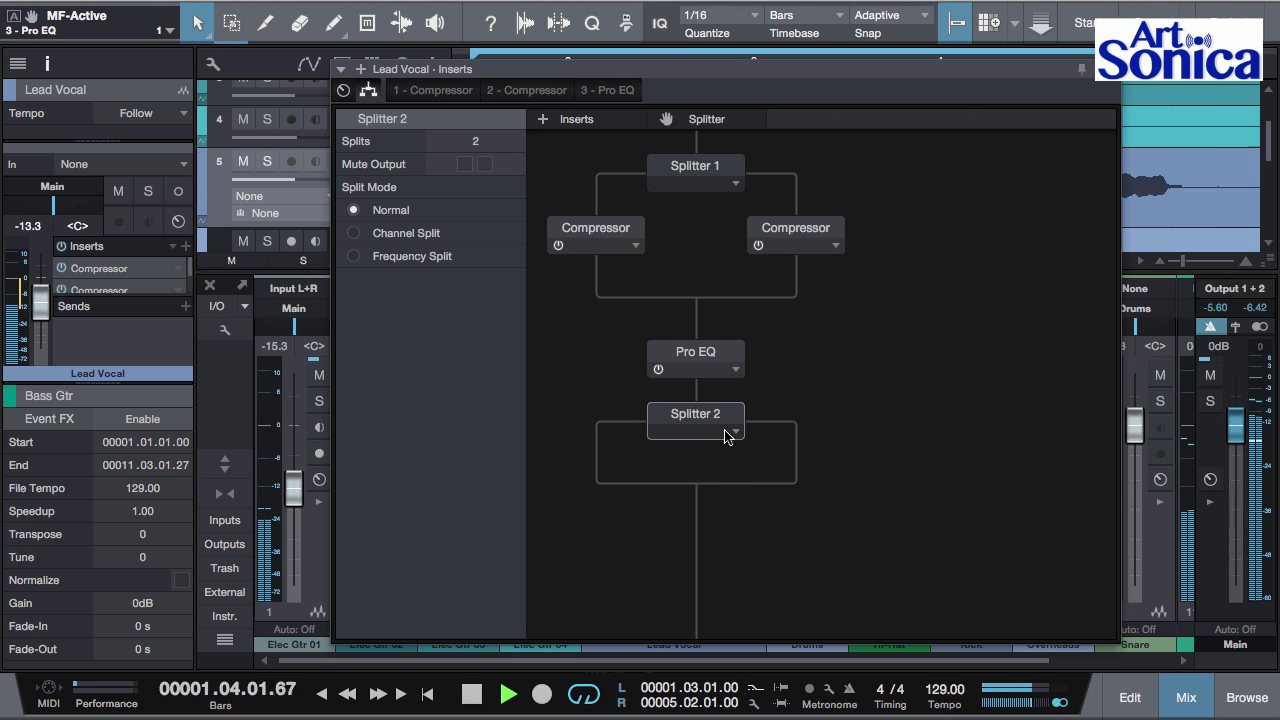
click(698, 160)
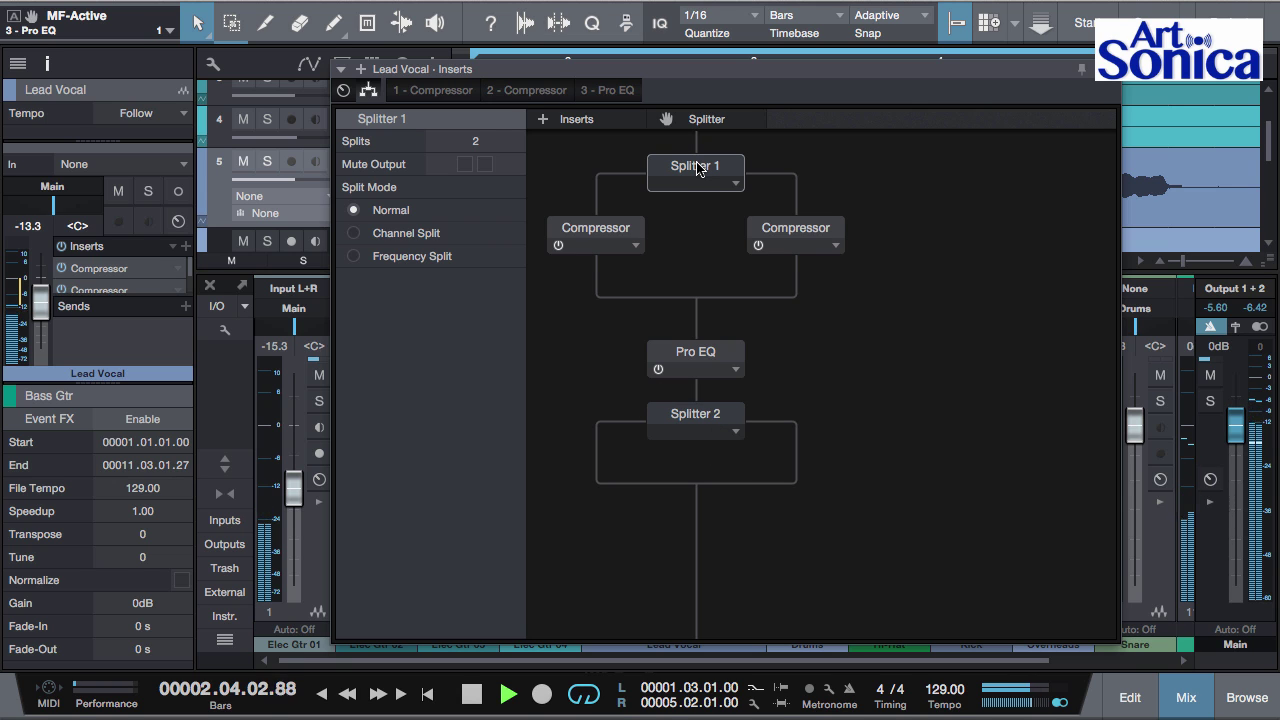
click(700, 419)
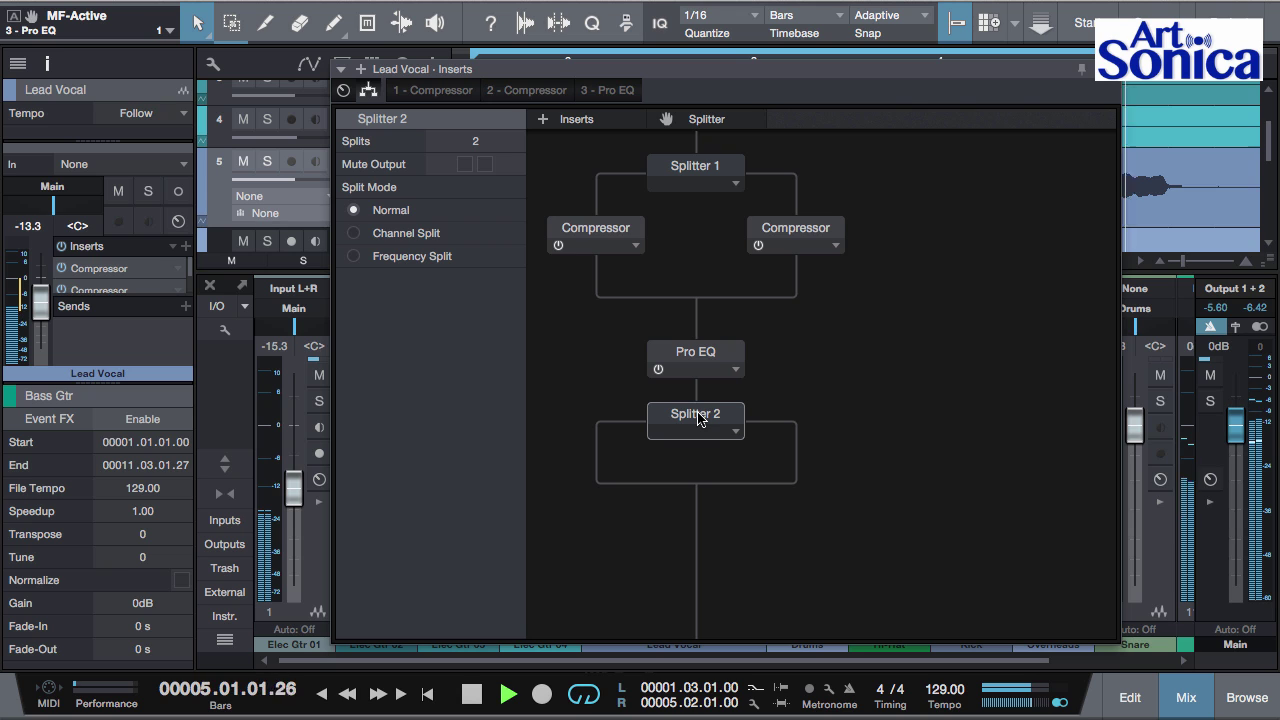
click(353, 237)
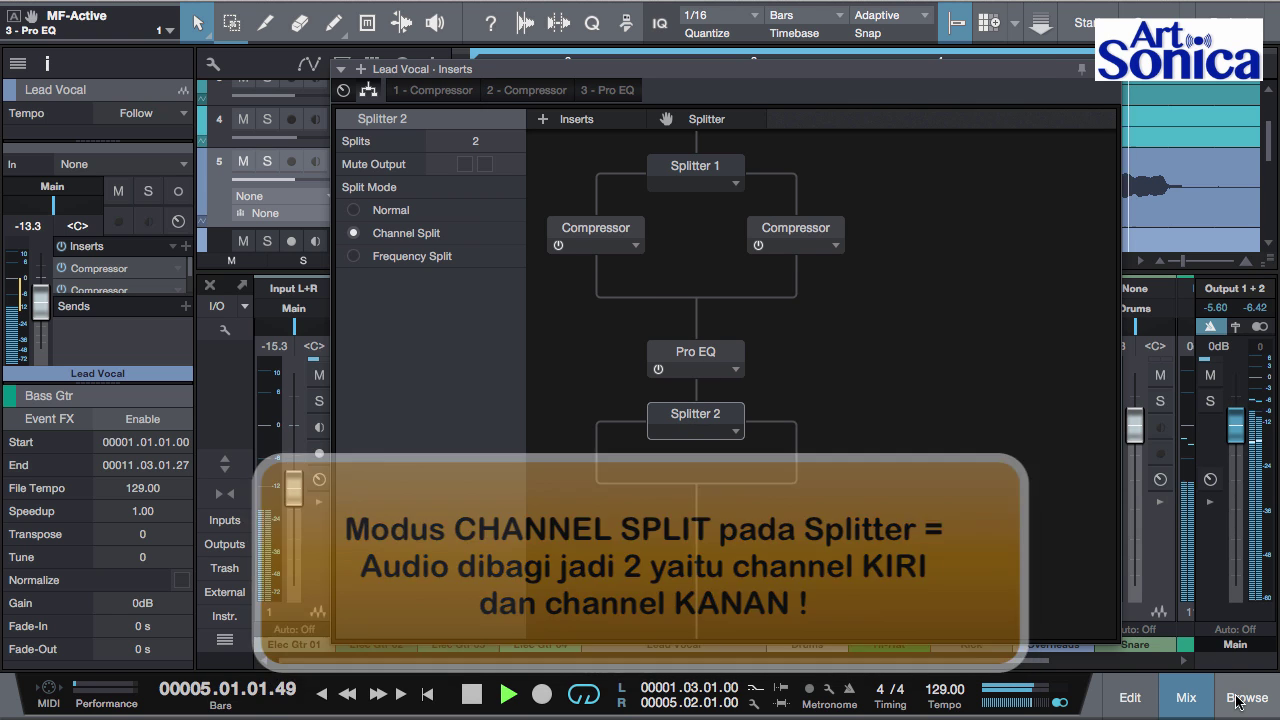
- Search the effects browser for "pm" and insert PM-Dimension 3D on the left branch of Splitter 2
key(F5)
drag(1036, 76, 836, 78)
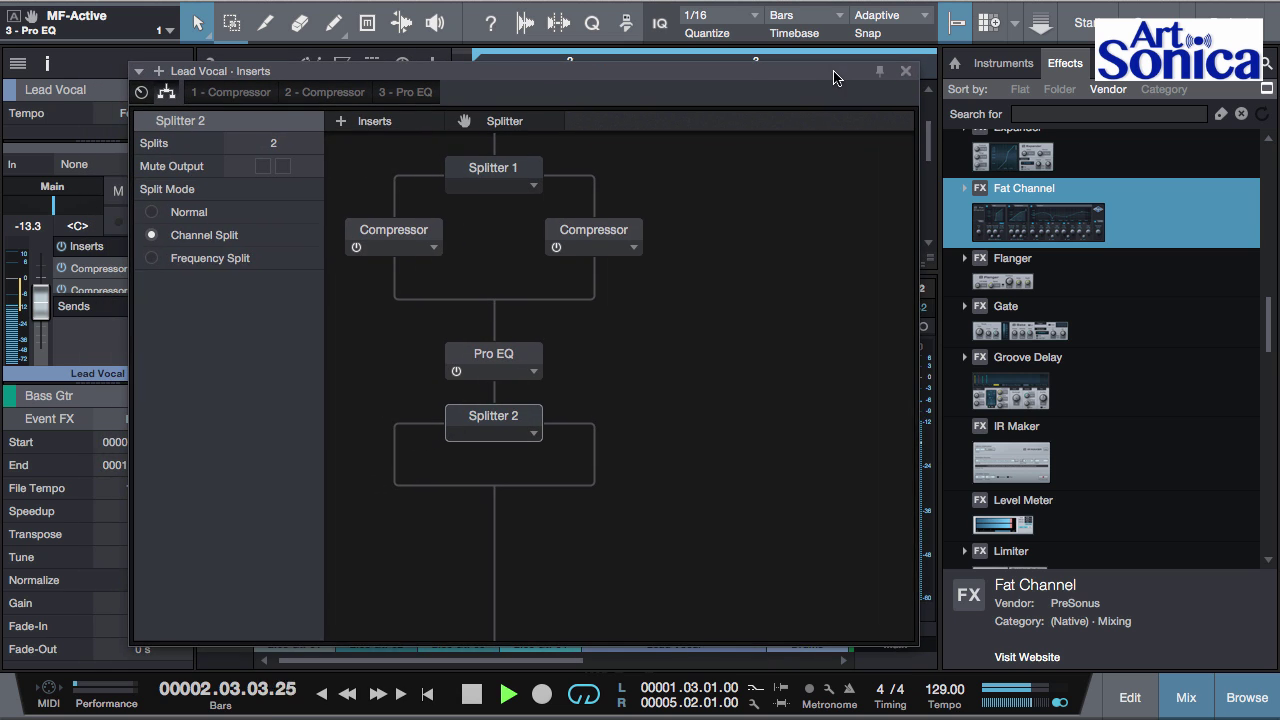
click(1062, 115)
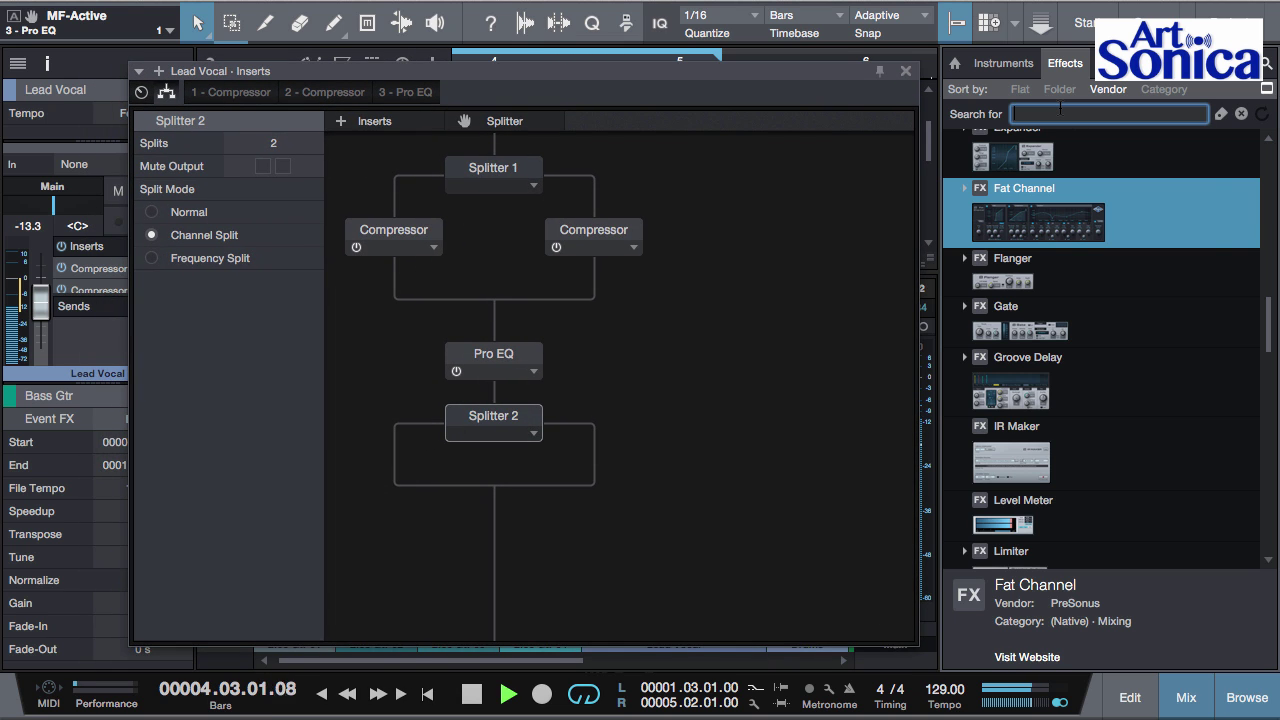
text(pm)
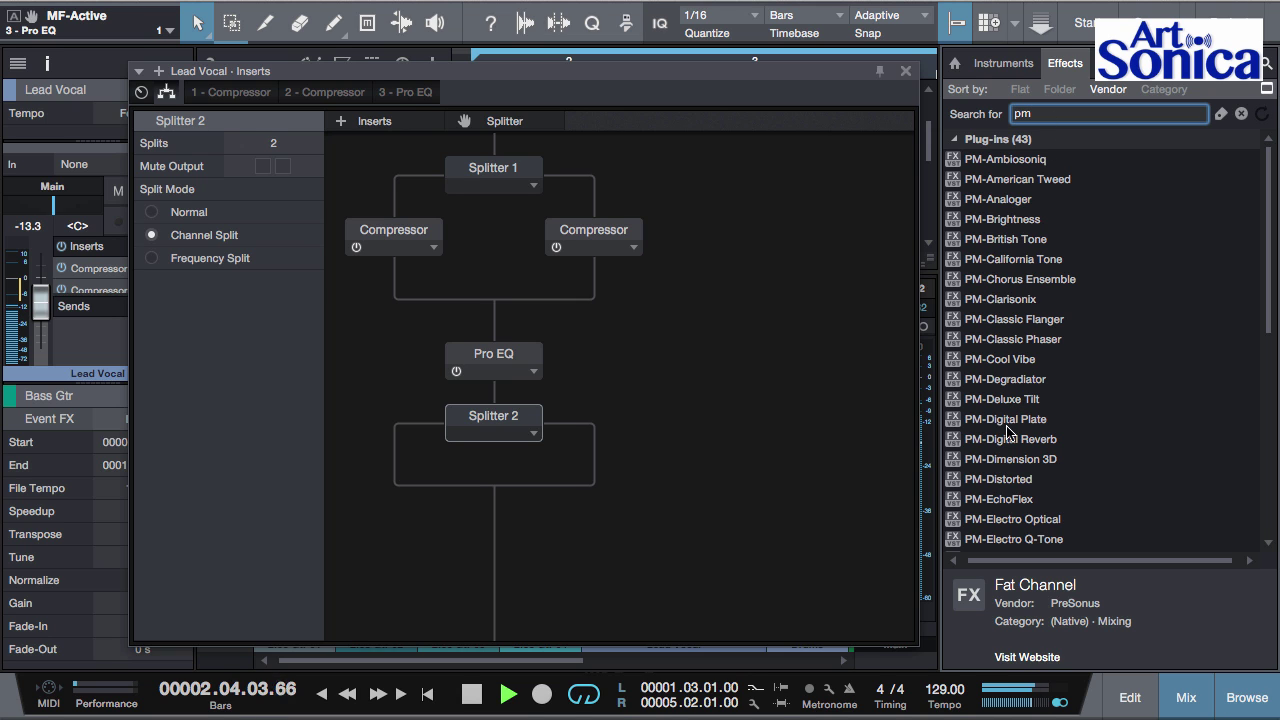
drag(1013, 467, 390, 452)
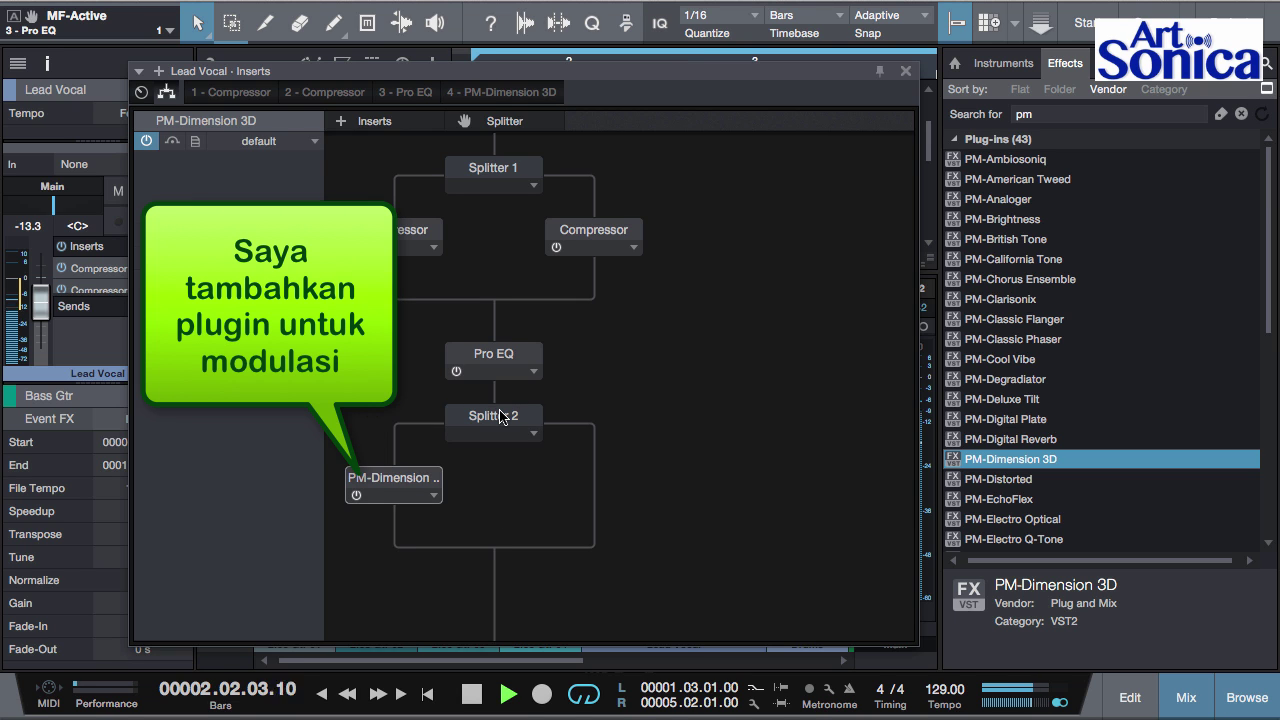
- Open the PM-Dimension 3D editor, raise Detune to about 5.5, and close the editor
click(502, 418)
click(407, 487)
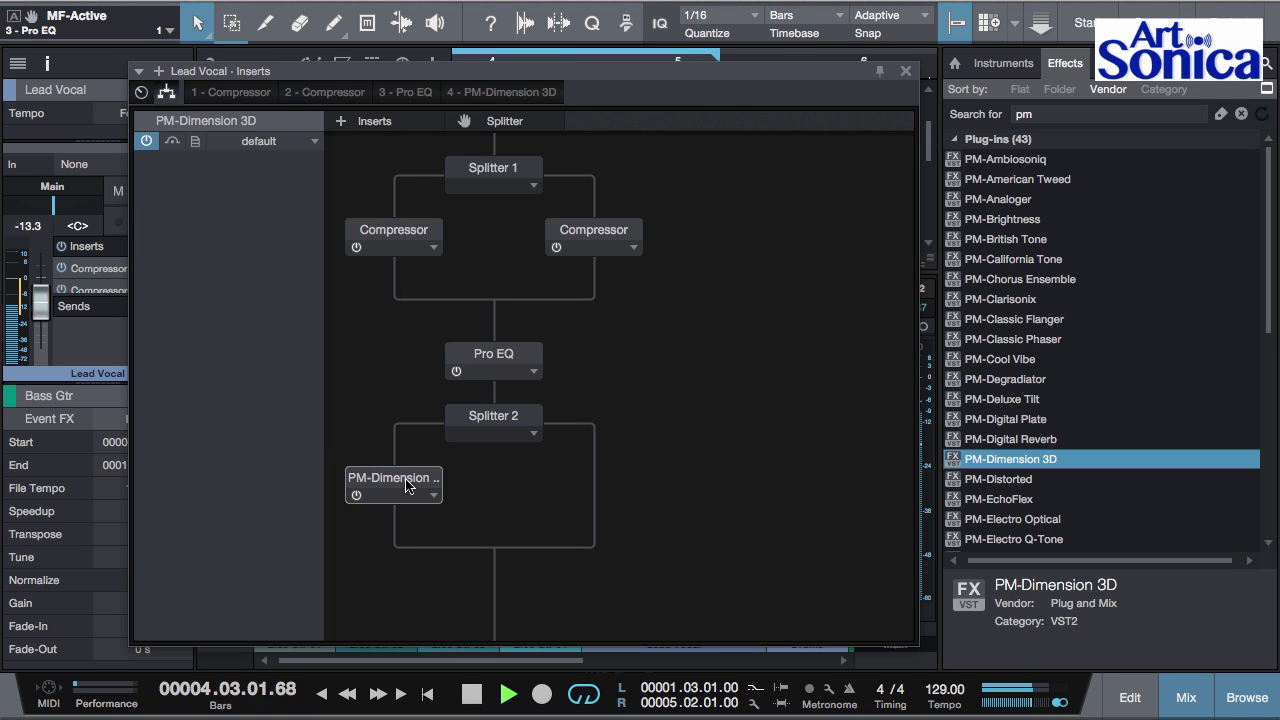
double_click(407, 487)
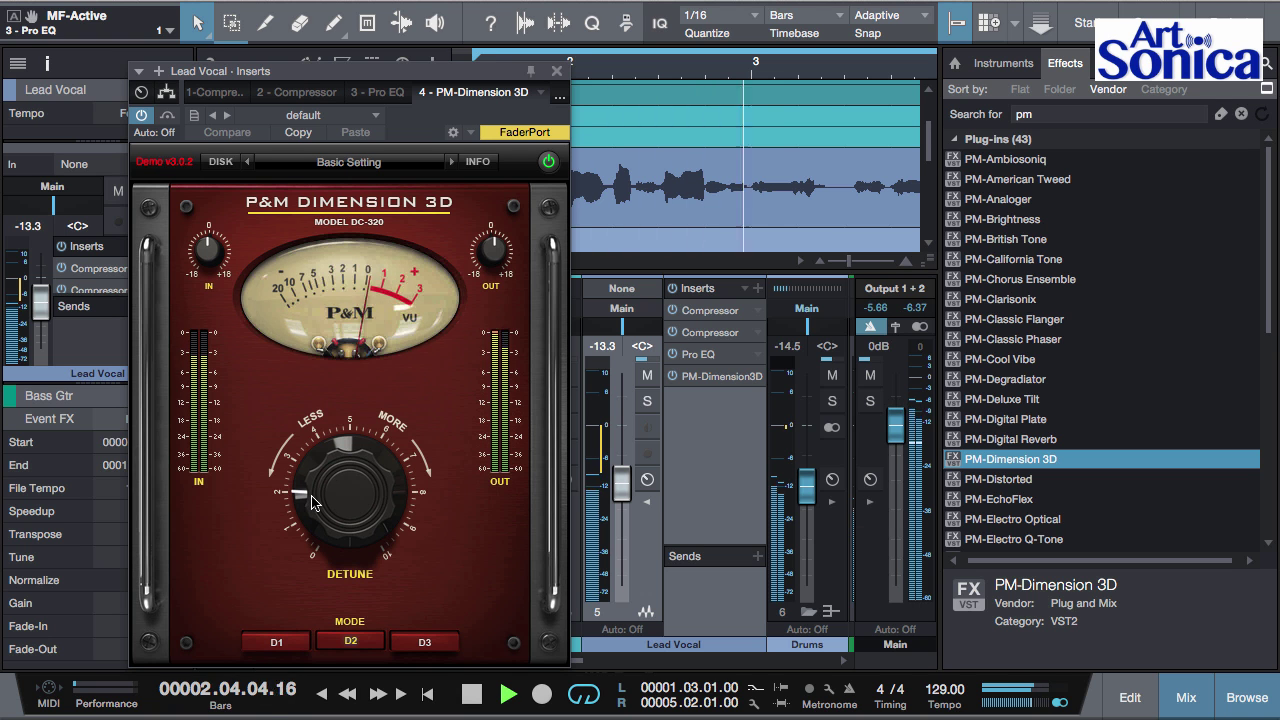
drag(322, 495, 330, 446)
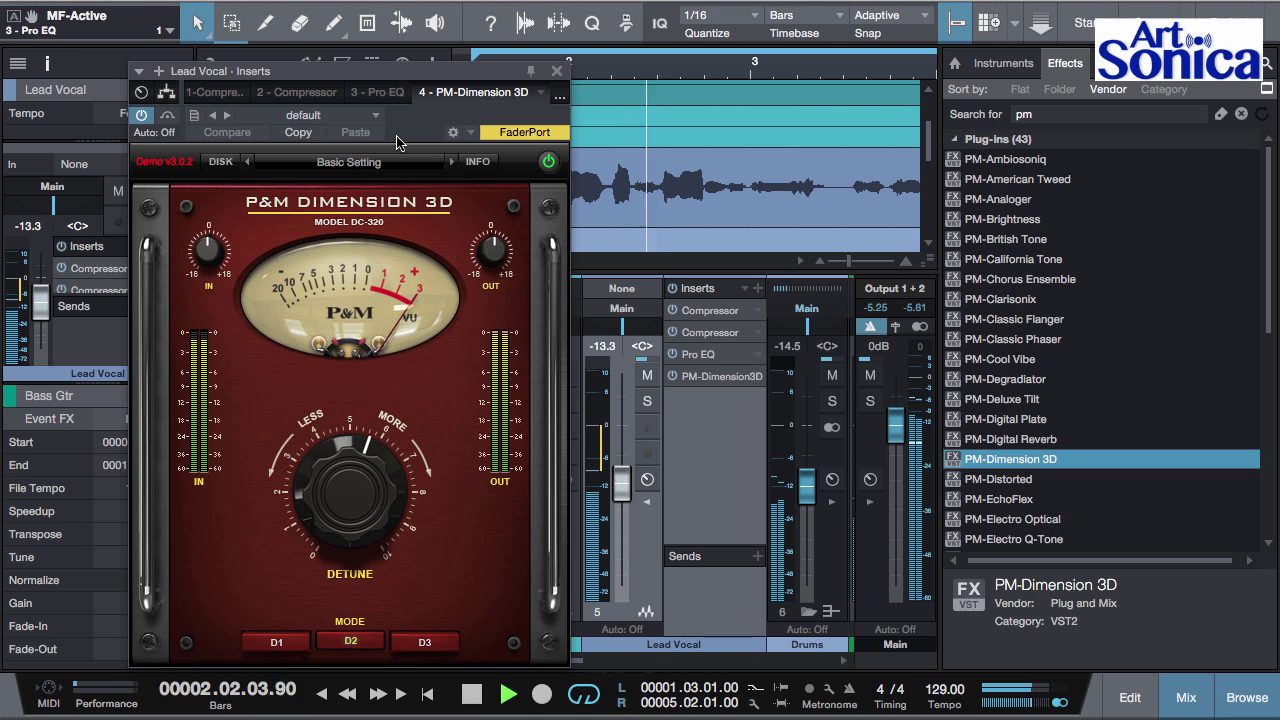
click(557, 73)
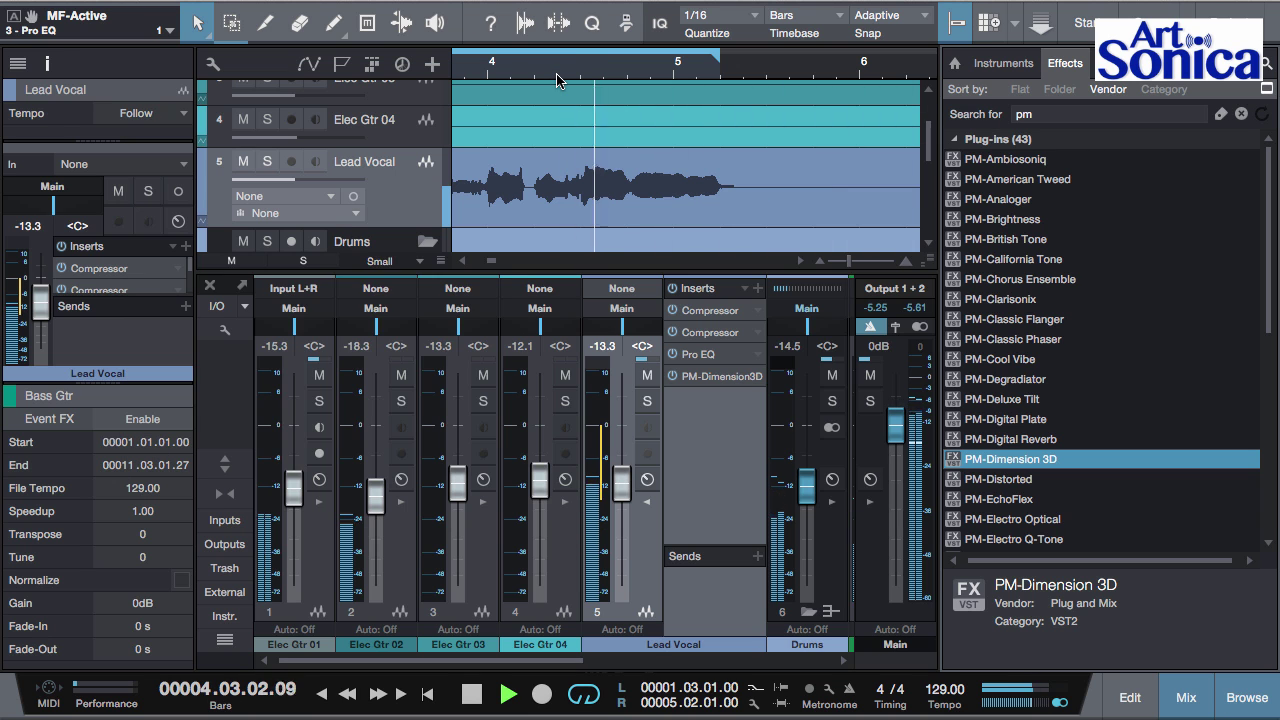
- Switch the Lead Vocal track's channel mode to stereo and reopen its insert routing view
click(355, 197)
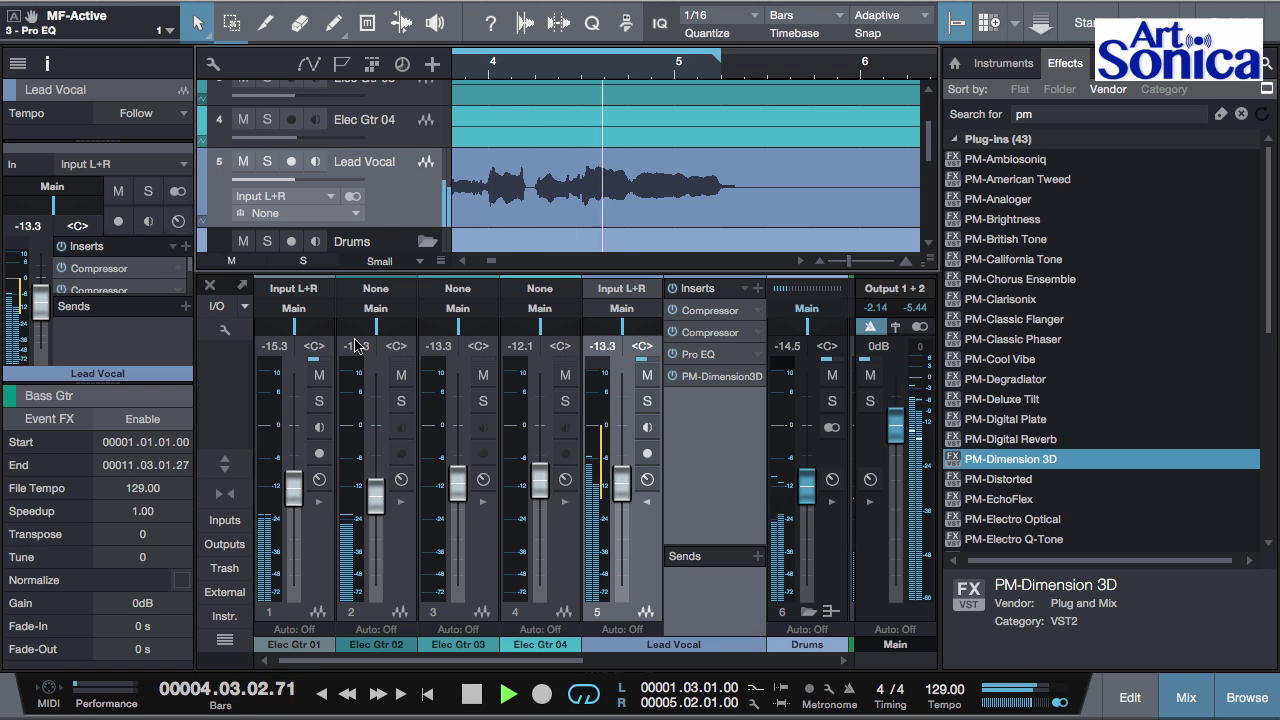
click(179, 221)
click(173, 131)
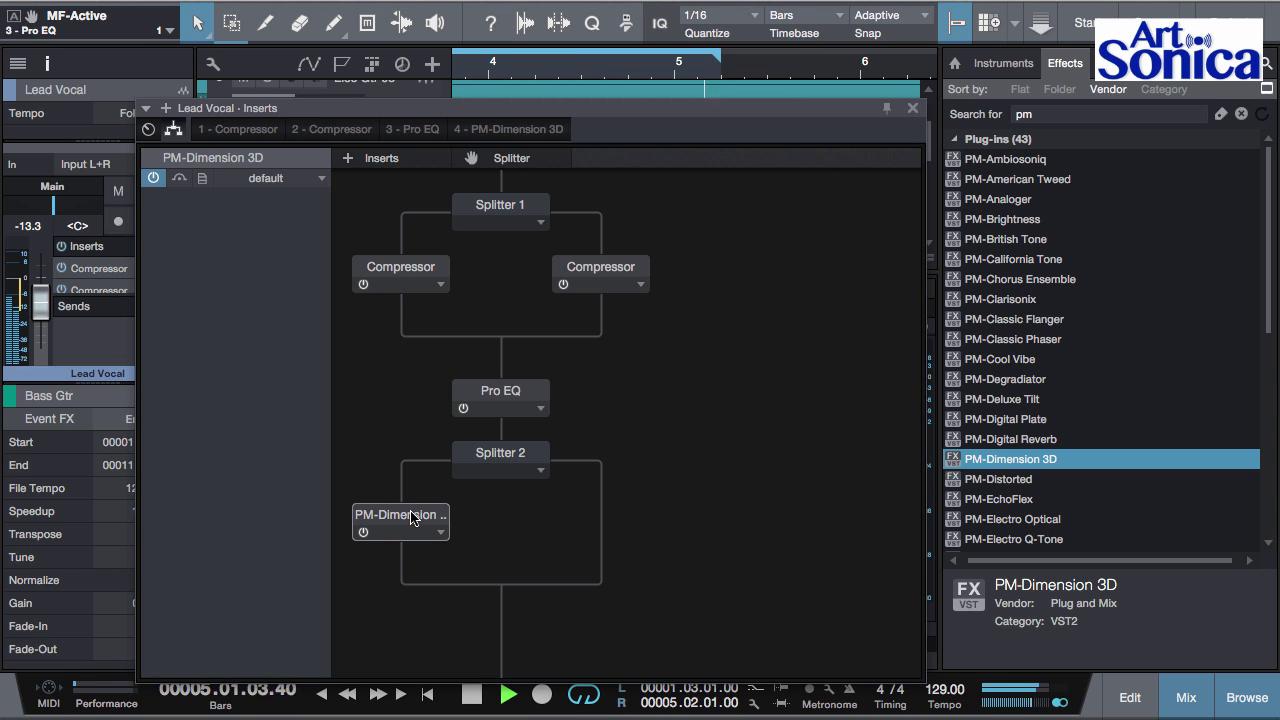
- Copy PM-Dimension 3D to the right branch of Splitter 2, and lower the Lead Vocal fader to about -14.9 dB
drag(411, 517, 612, 532)
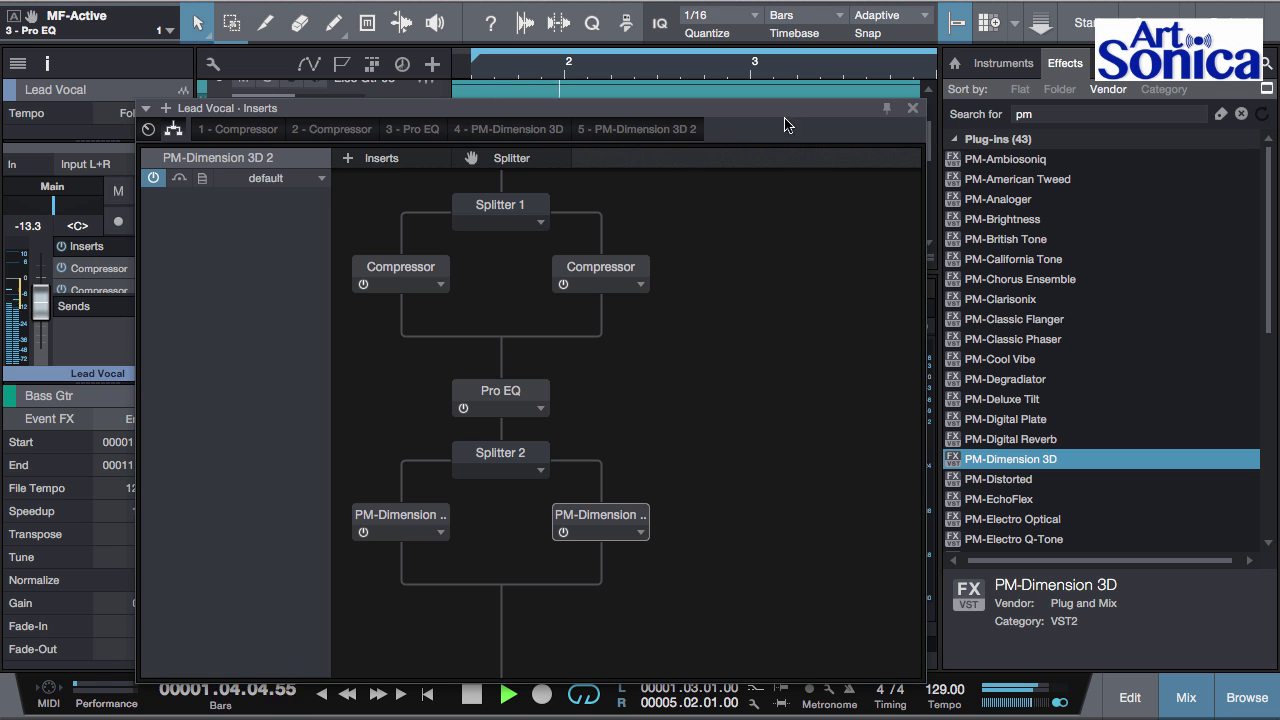
click(912, 109)
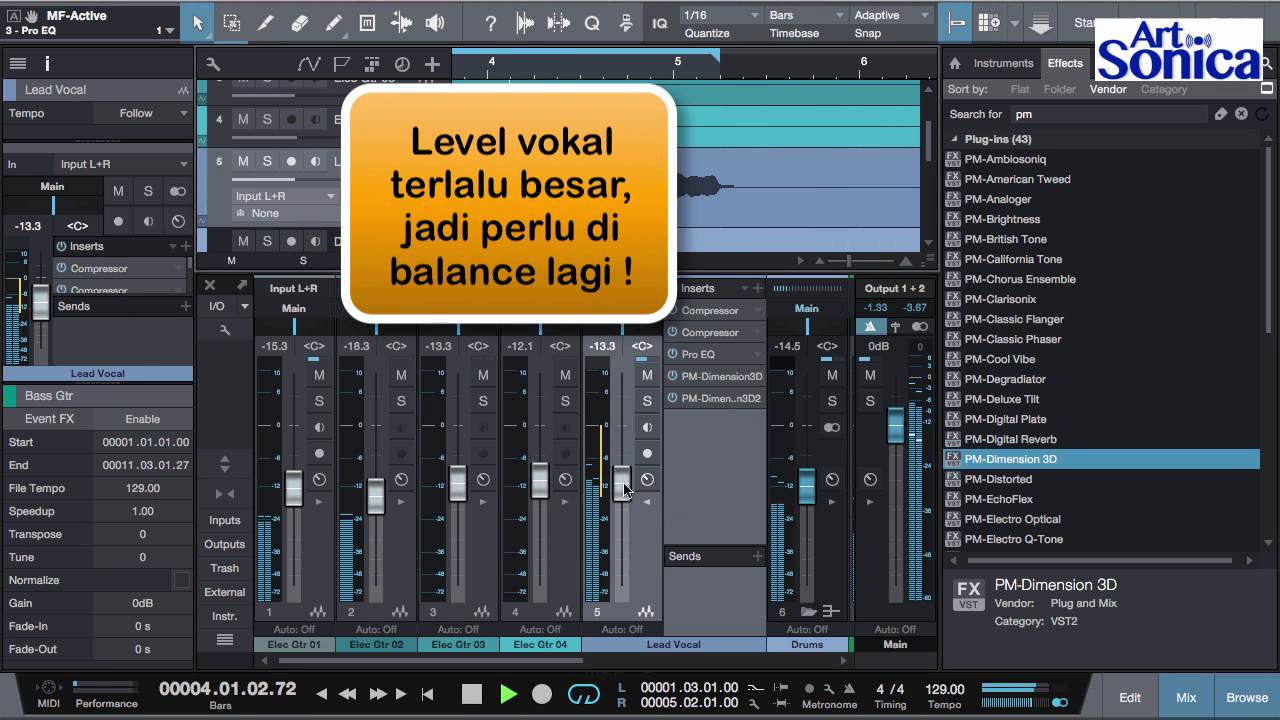
mouse_move(621, 487)
mouse_down()
mouse_move(621, 505)
mouse_move(623, 490)
mouse_up()
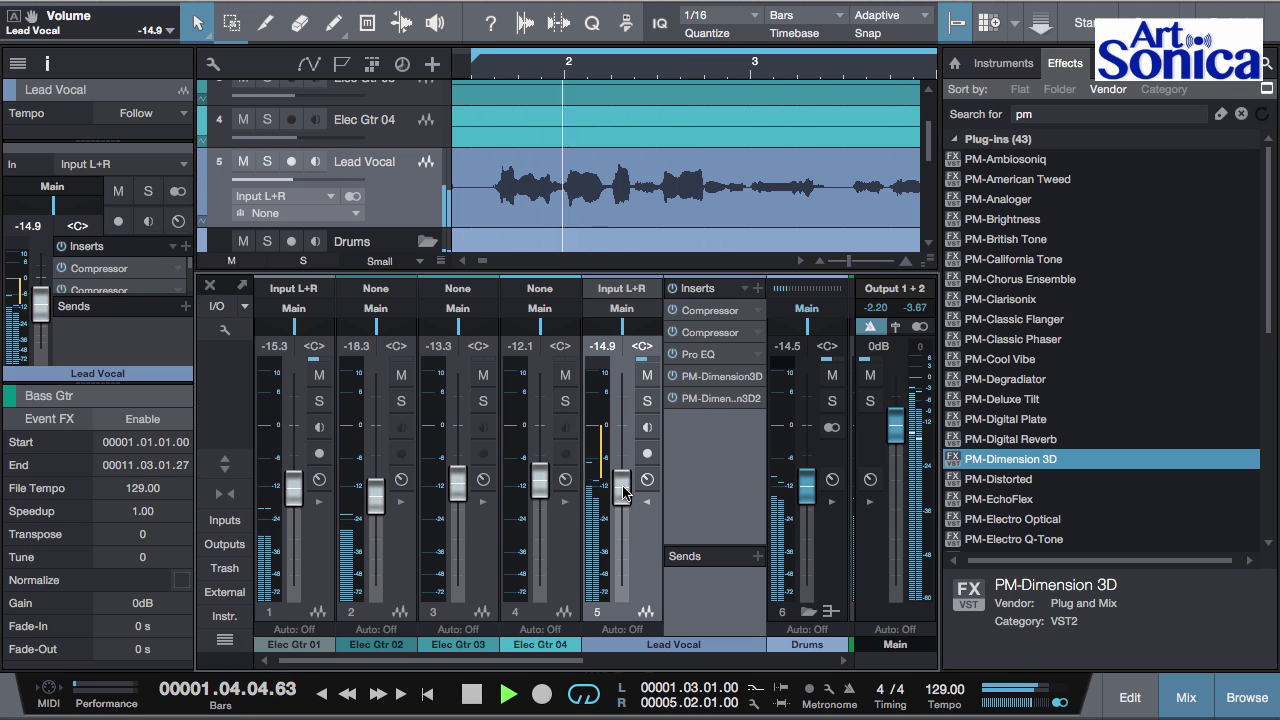
- Toggle the Lead Vocal track between mono and stereo to compare the sound, ending in stereo
click(320, 196)
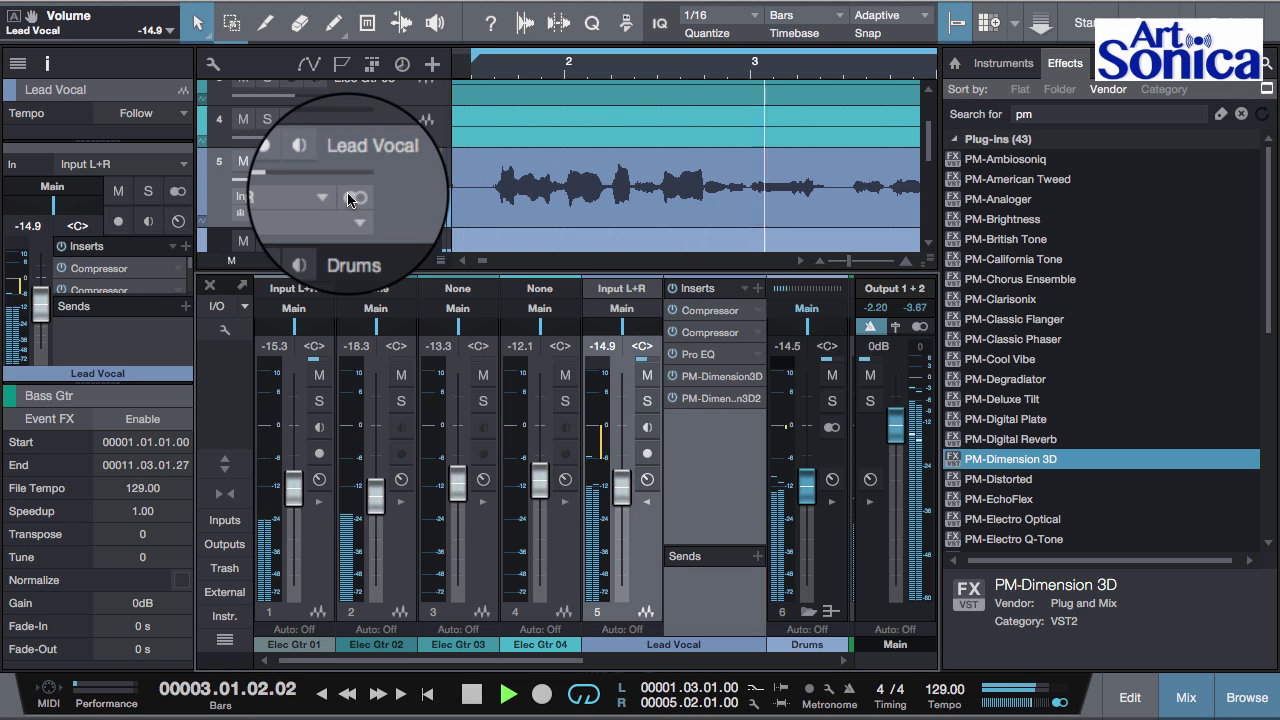
click(348, 198)
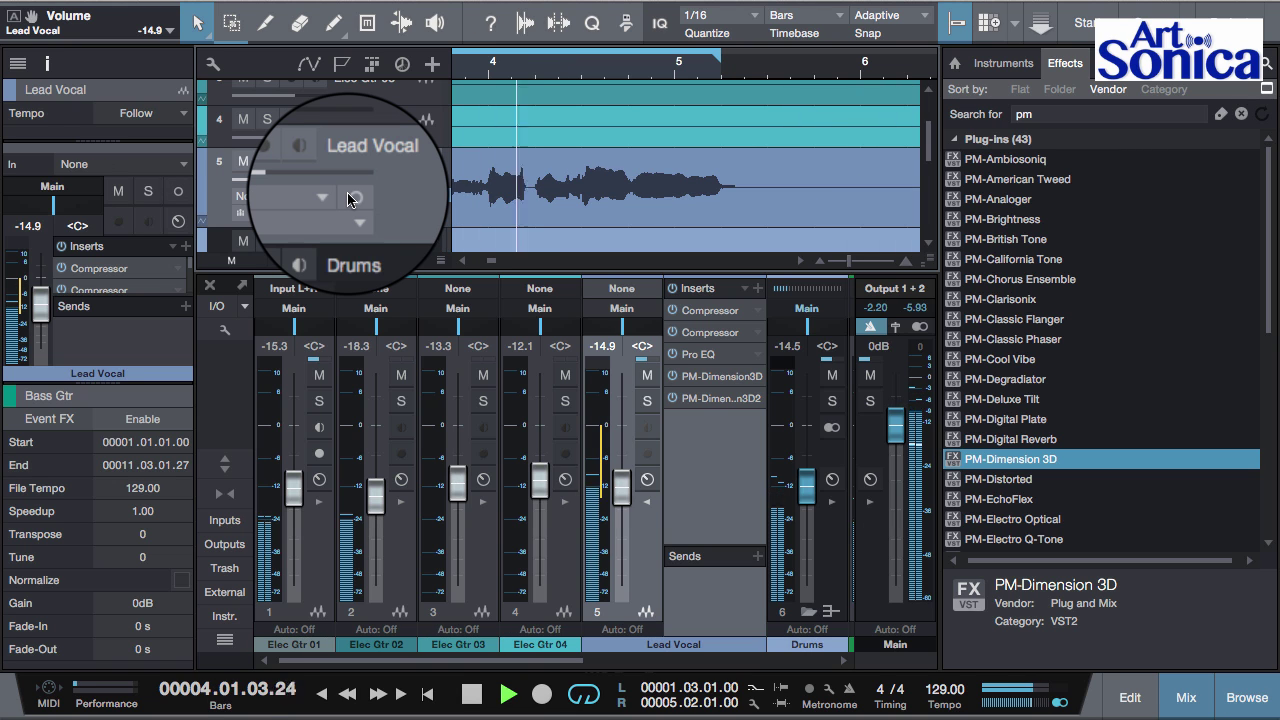
click(348, 198)
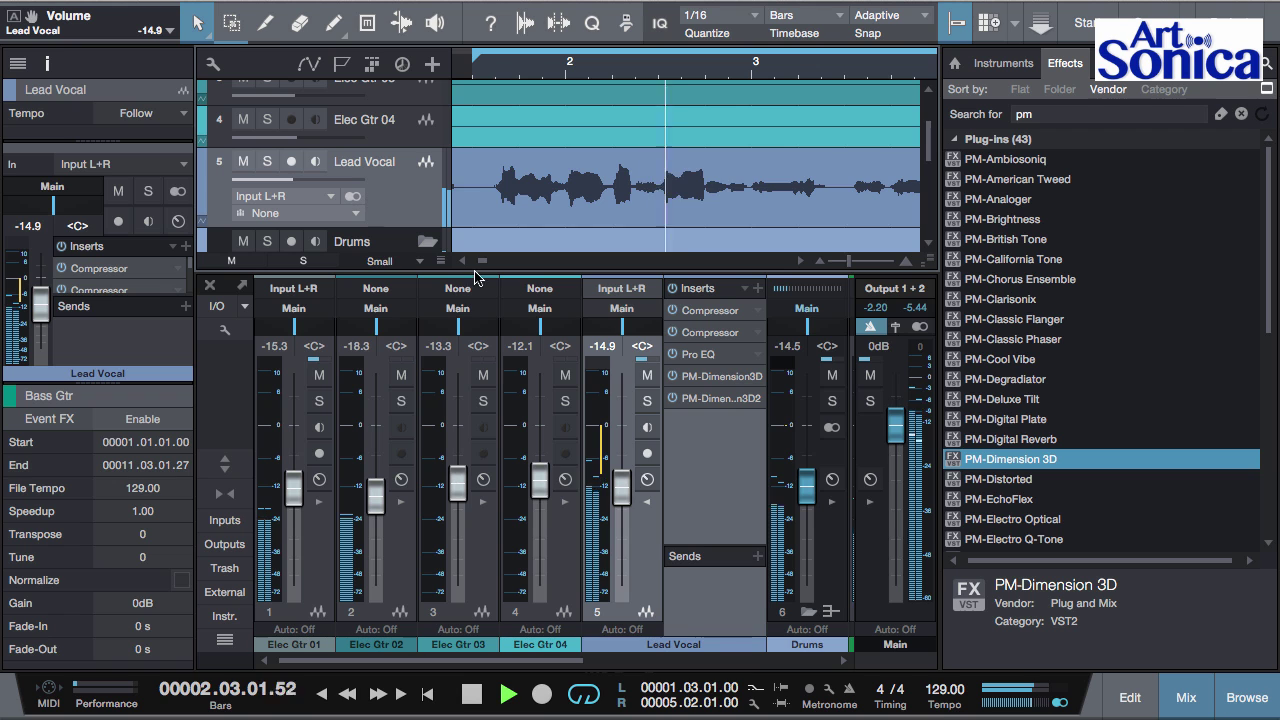
- Reopen the Lead Vocal's insert routing, add a Splitter directly below the Pro EQ, and set its split mode to Frequency Split
click(647, 479)
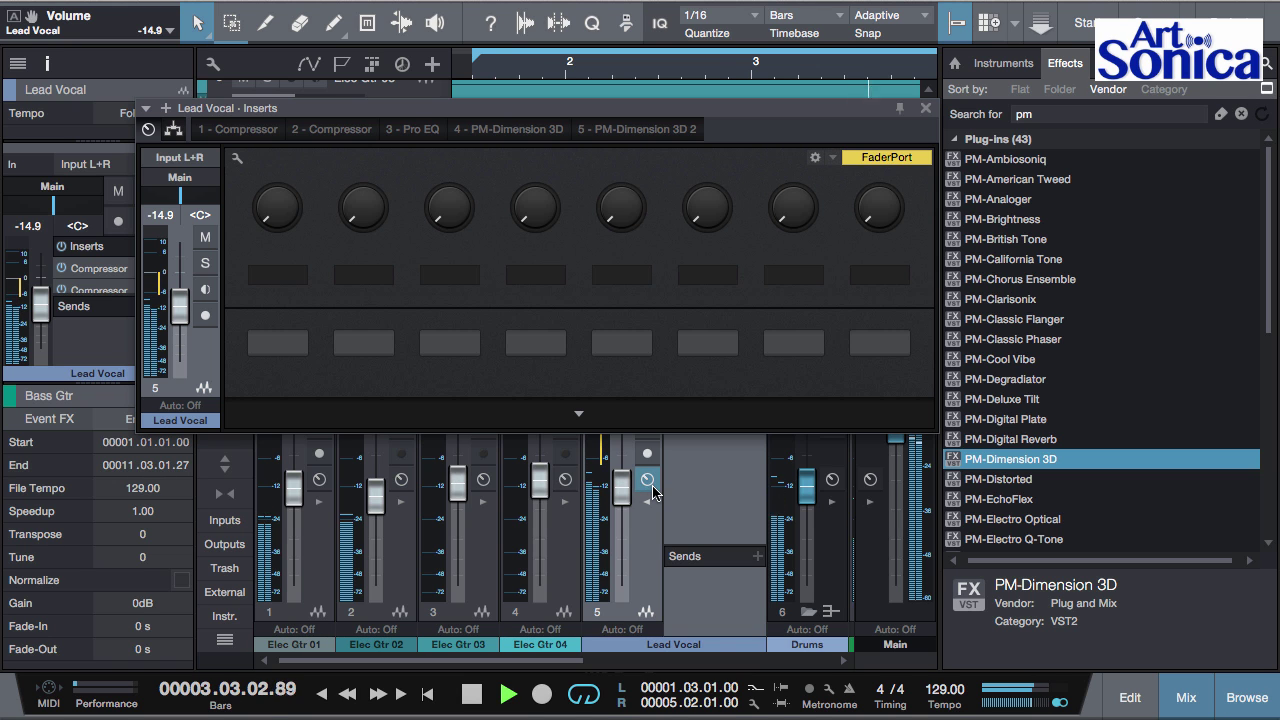
click(173, 129)
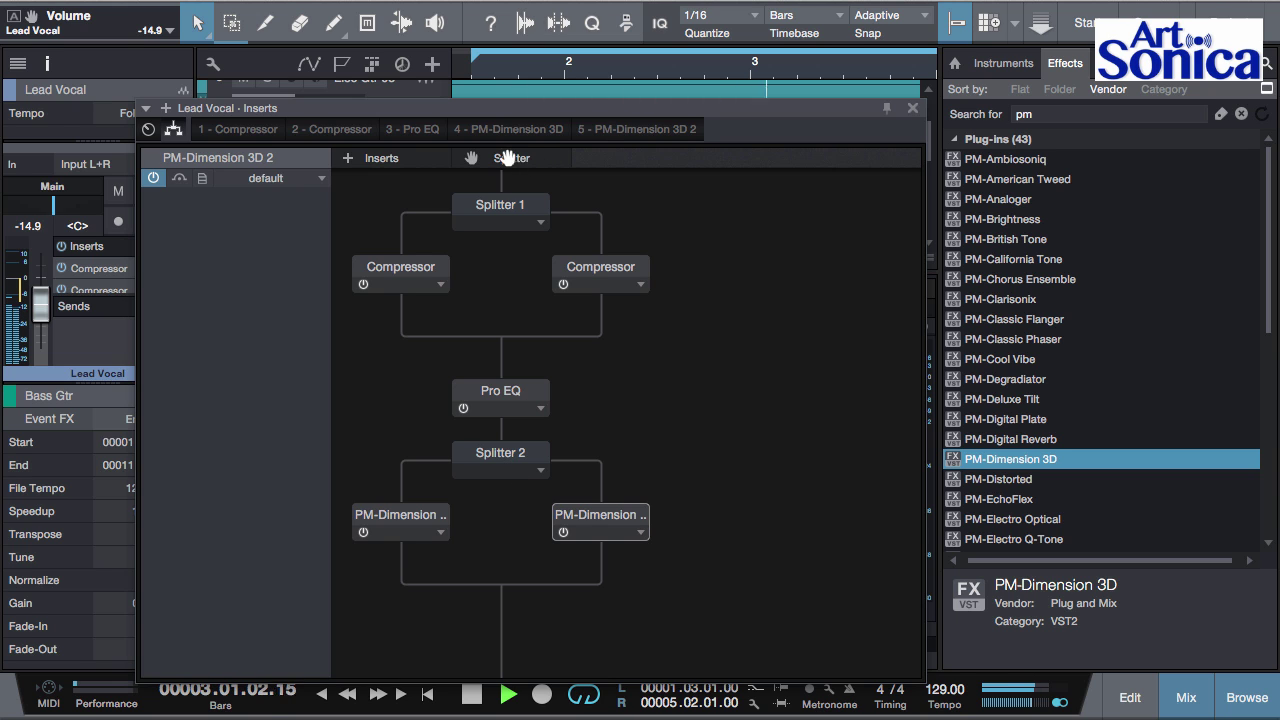
drag(511, 163, 499, 440)
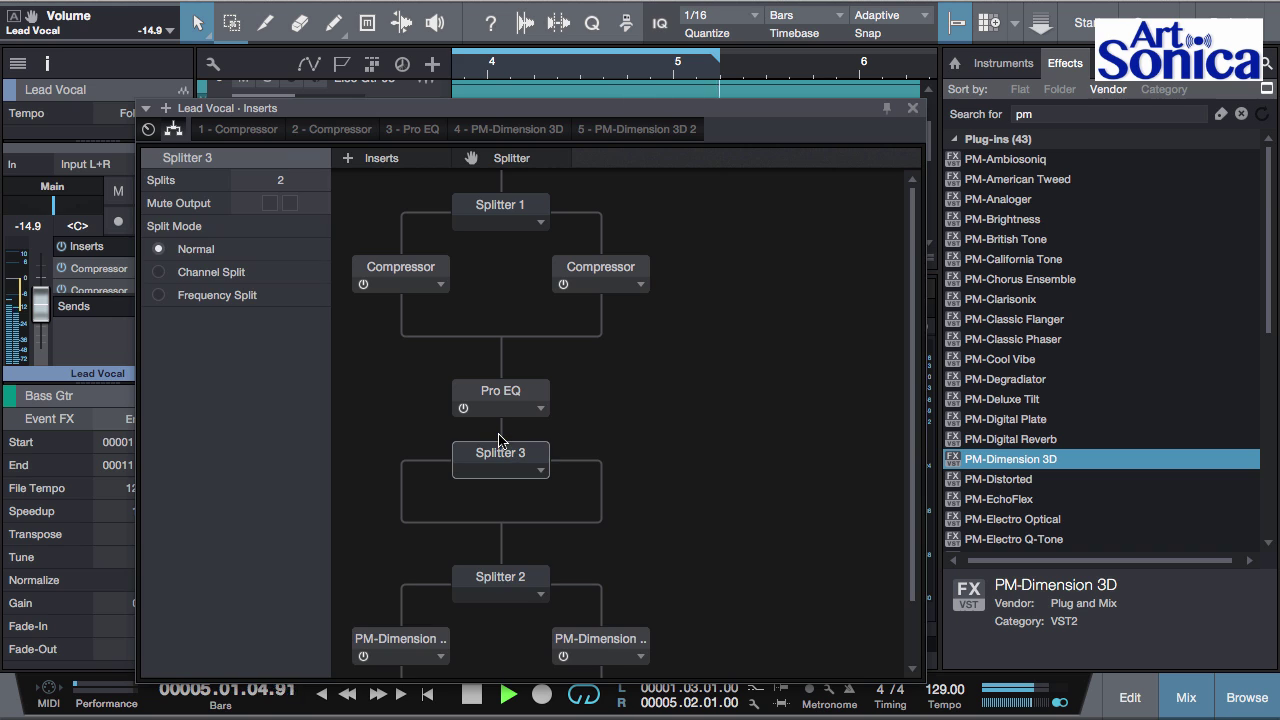
click(487, 206)
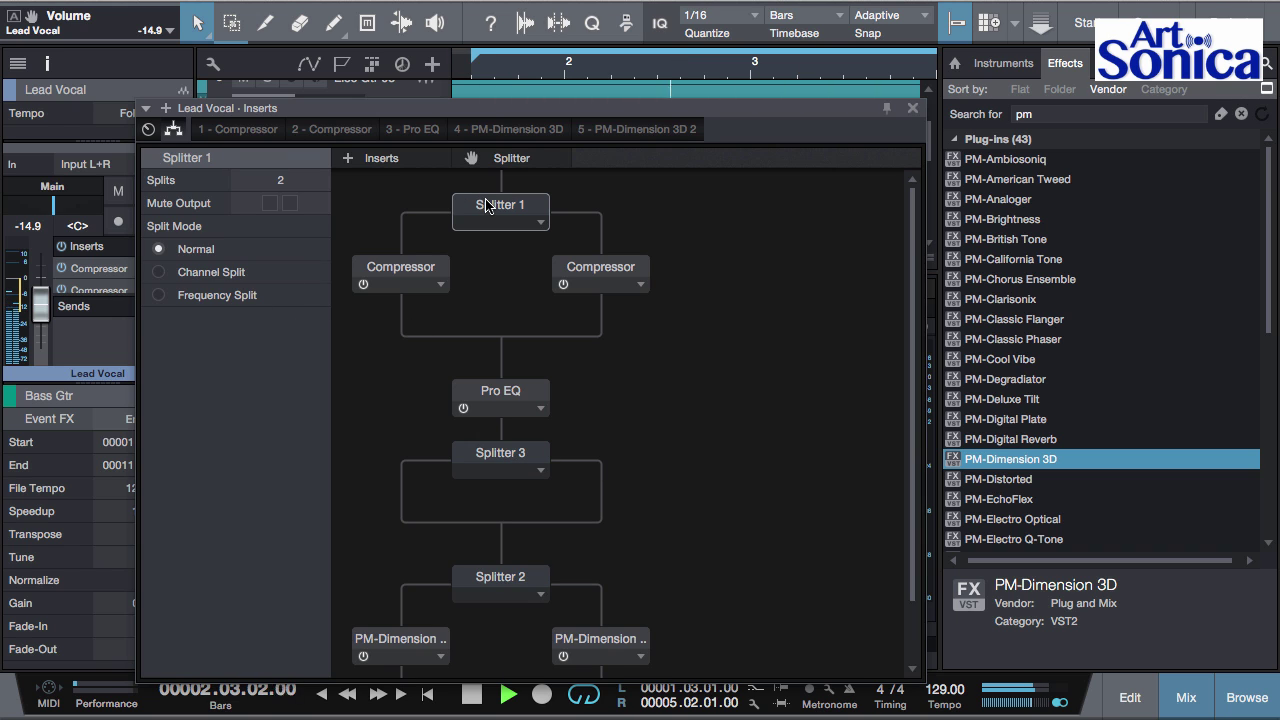
click(491, 586)
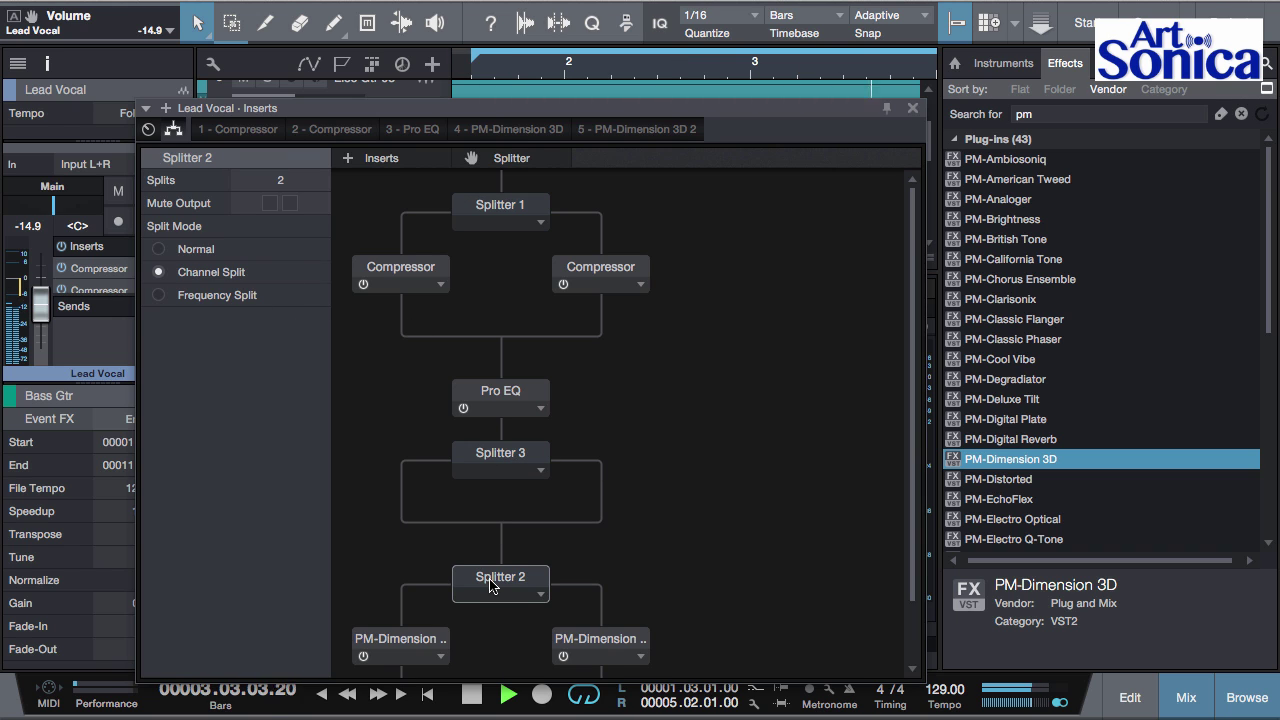
click(497, 454)
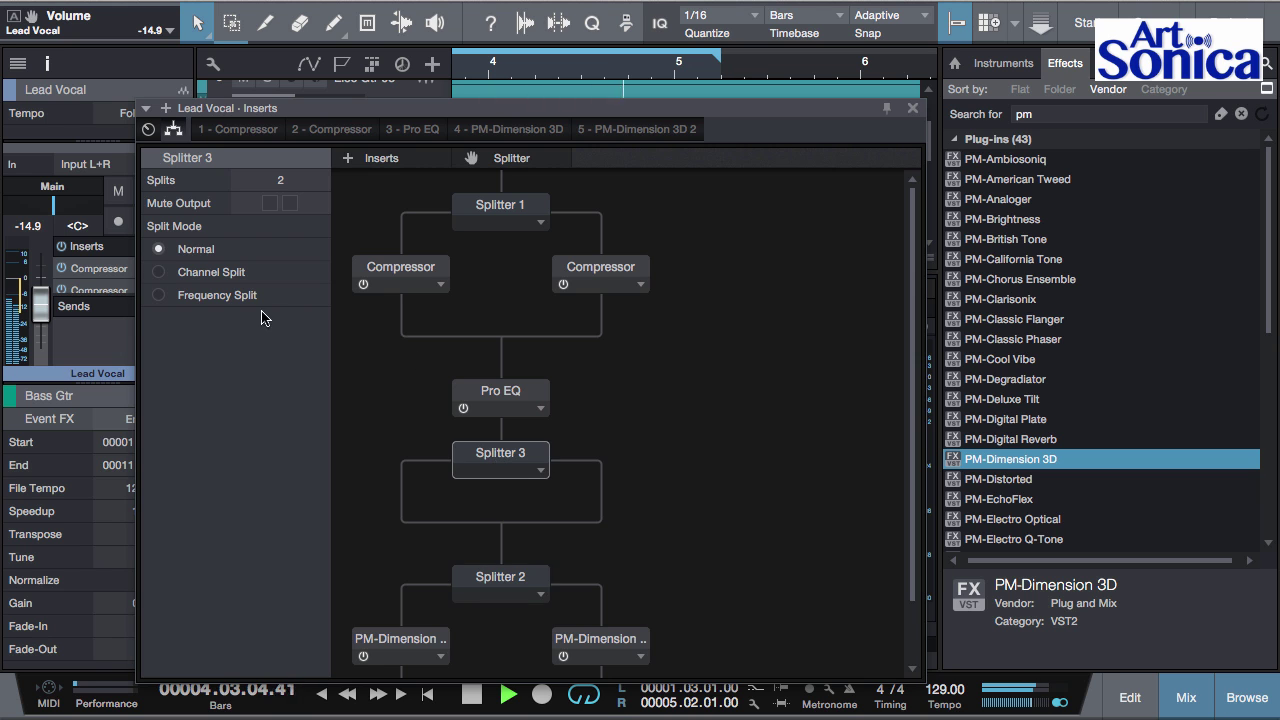
click(159, 295)
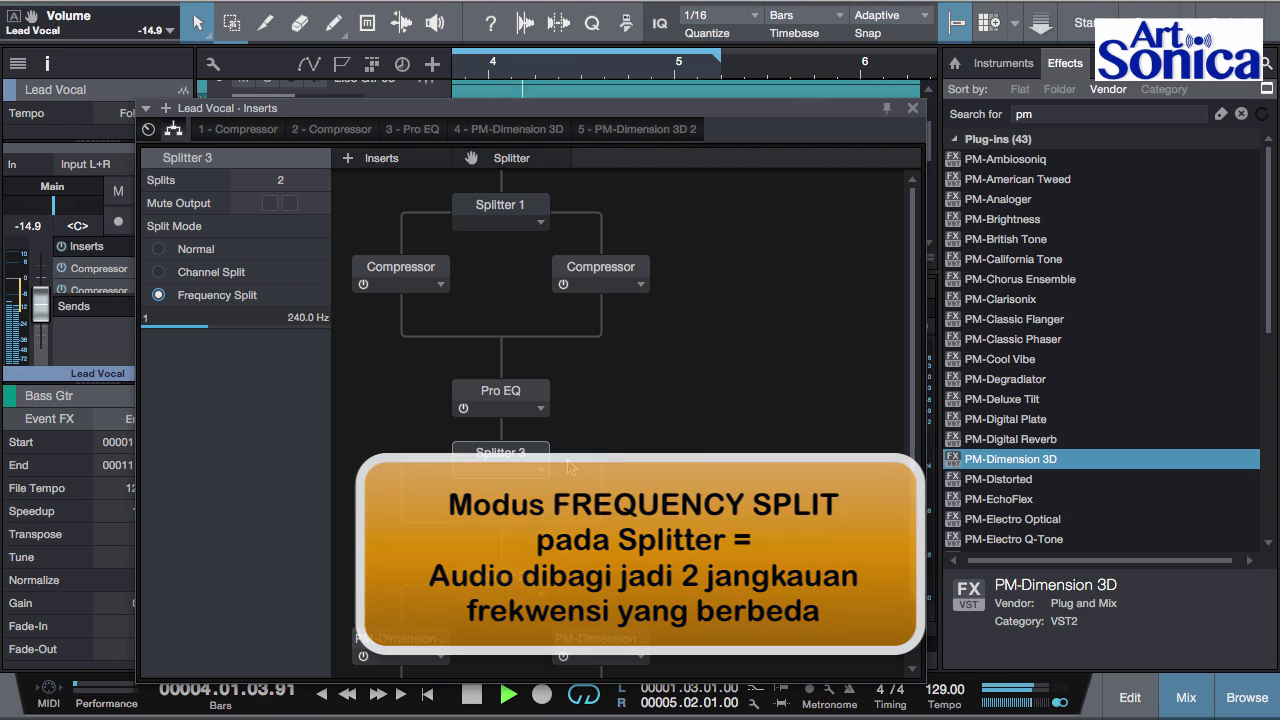
- Search the effects browser for "delay" and insert Groove Delay on the right branch of the frequency splitter
click(1045, 114)
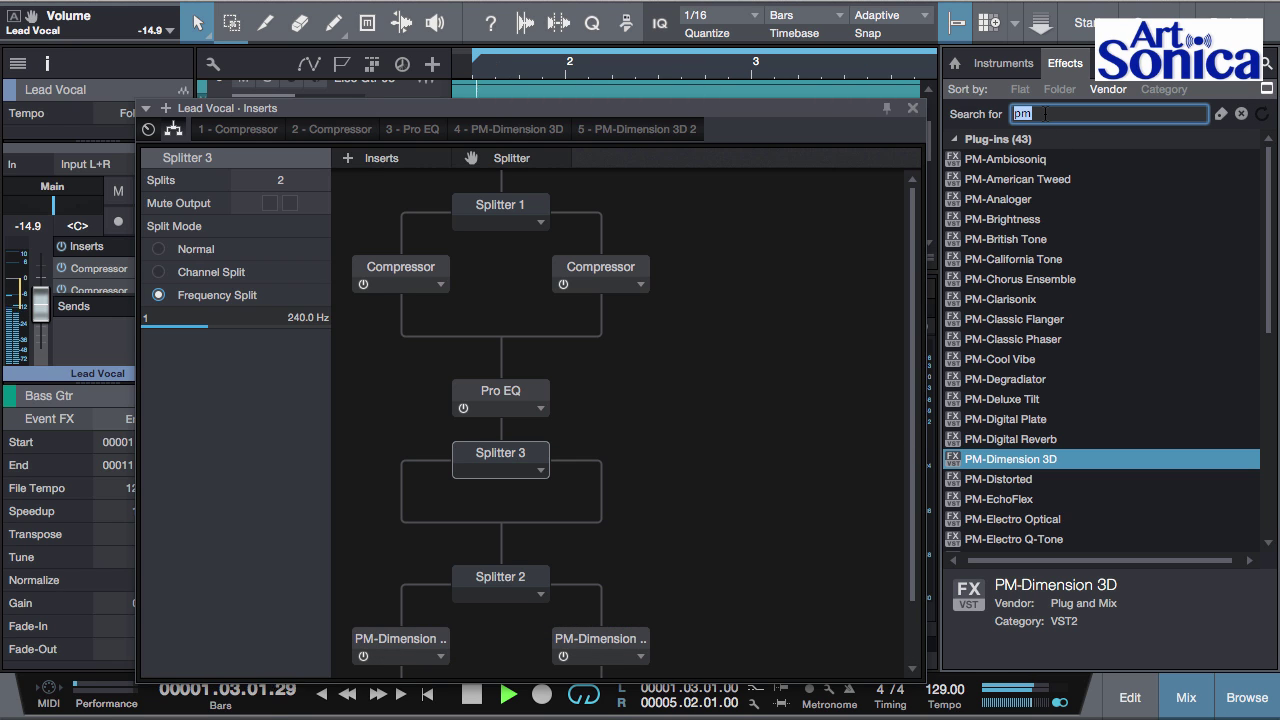
text(delay)
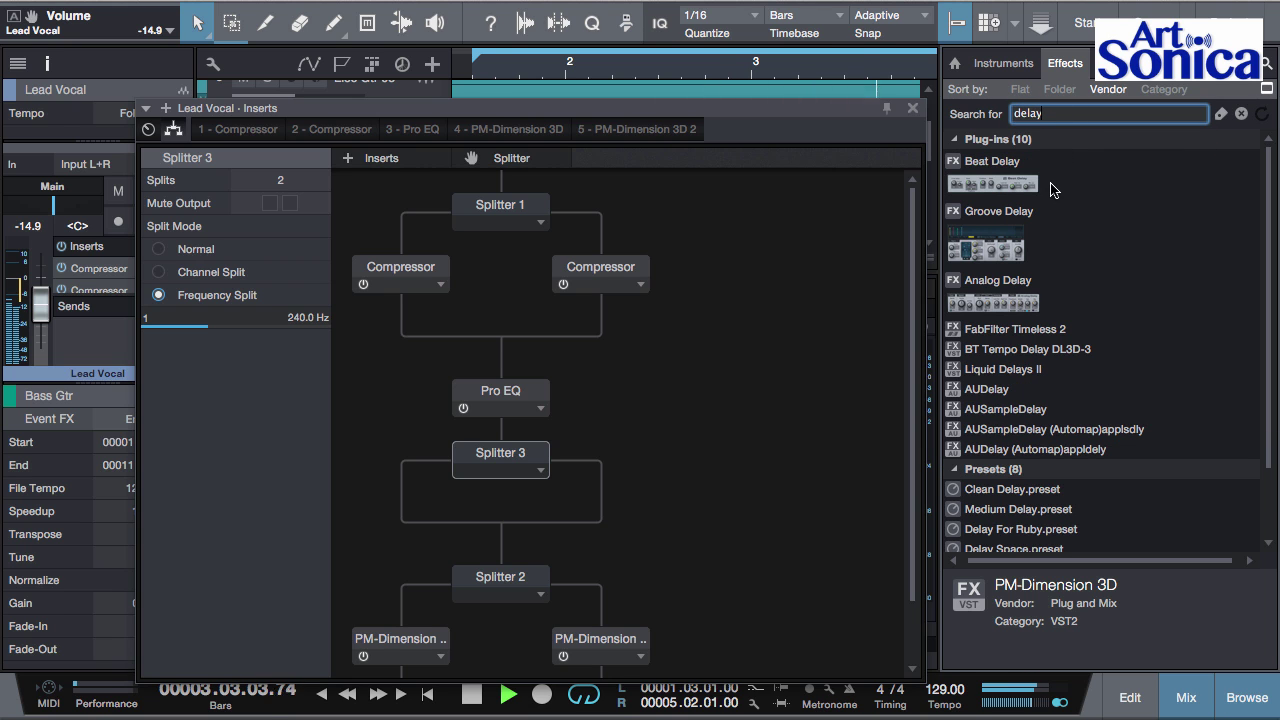
drag(990, 248, 603, 507)
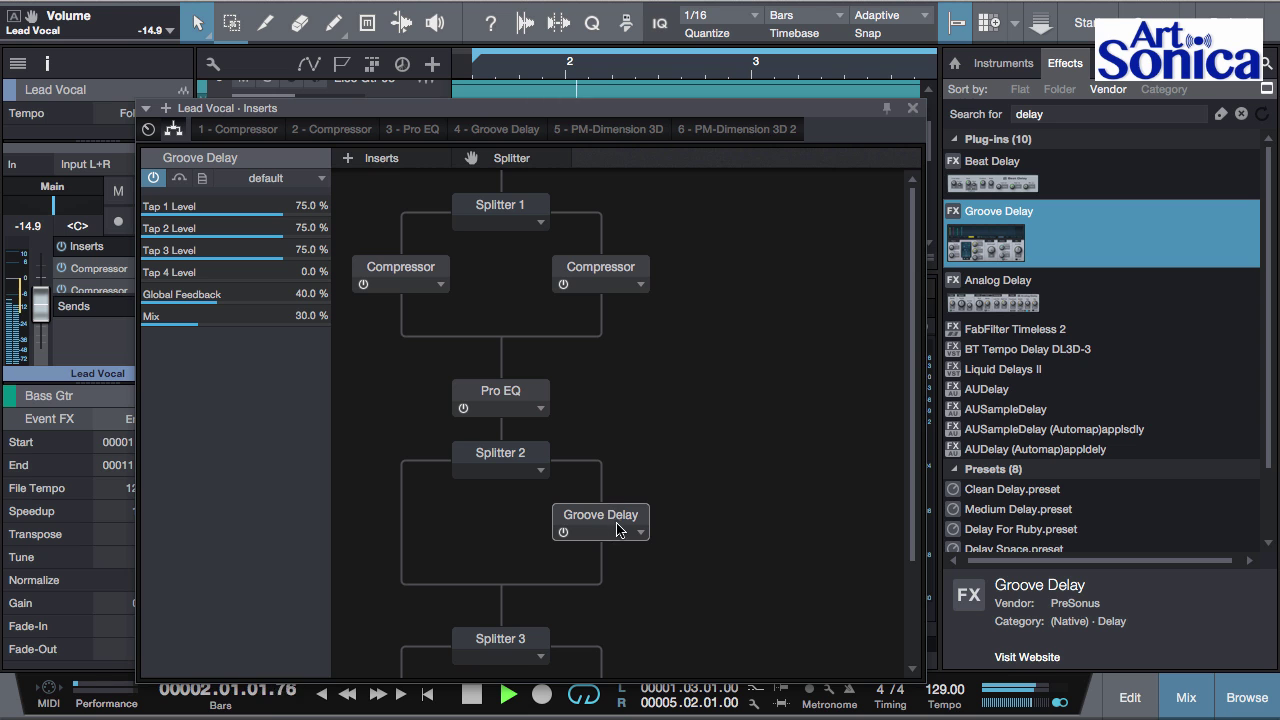
- Open the Groove Delay editor, pan Tap 2 fully right, and set its Beats to 1
double_click(612, 520)
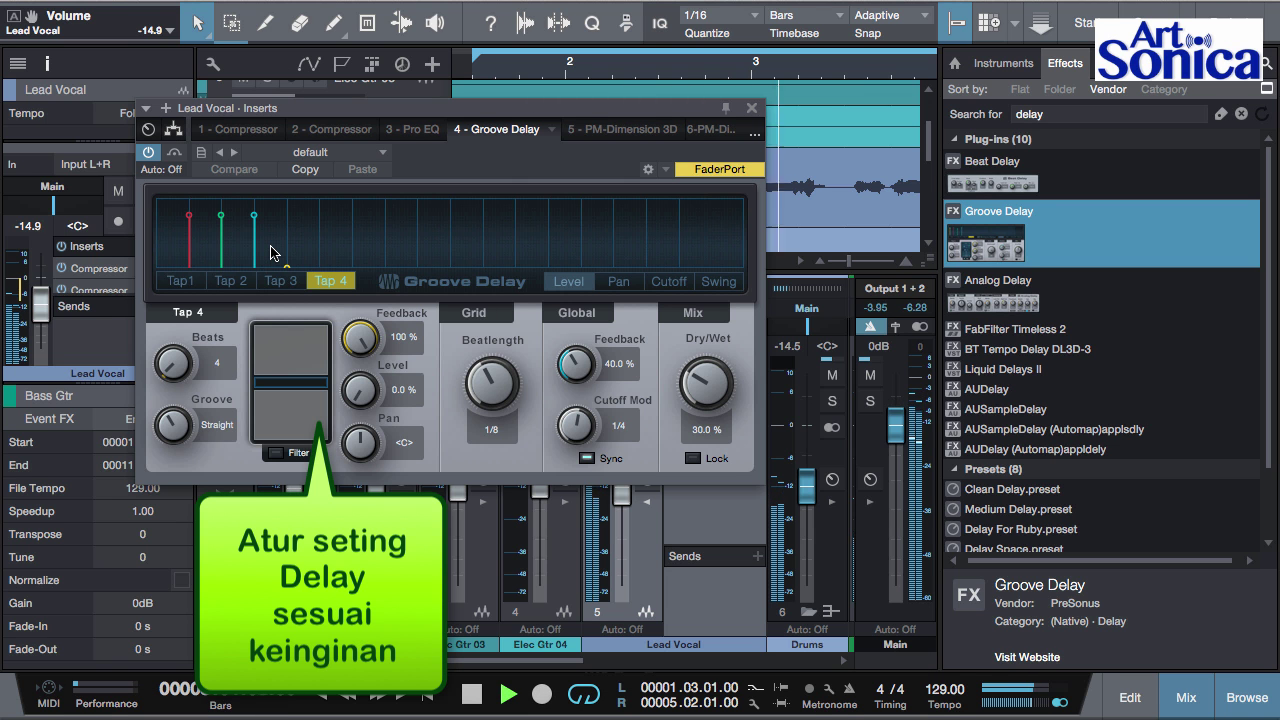
click(185, 283)
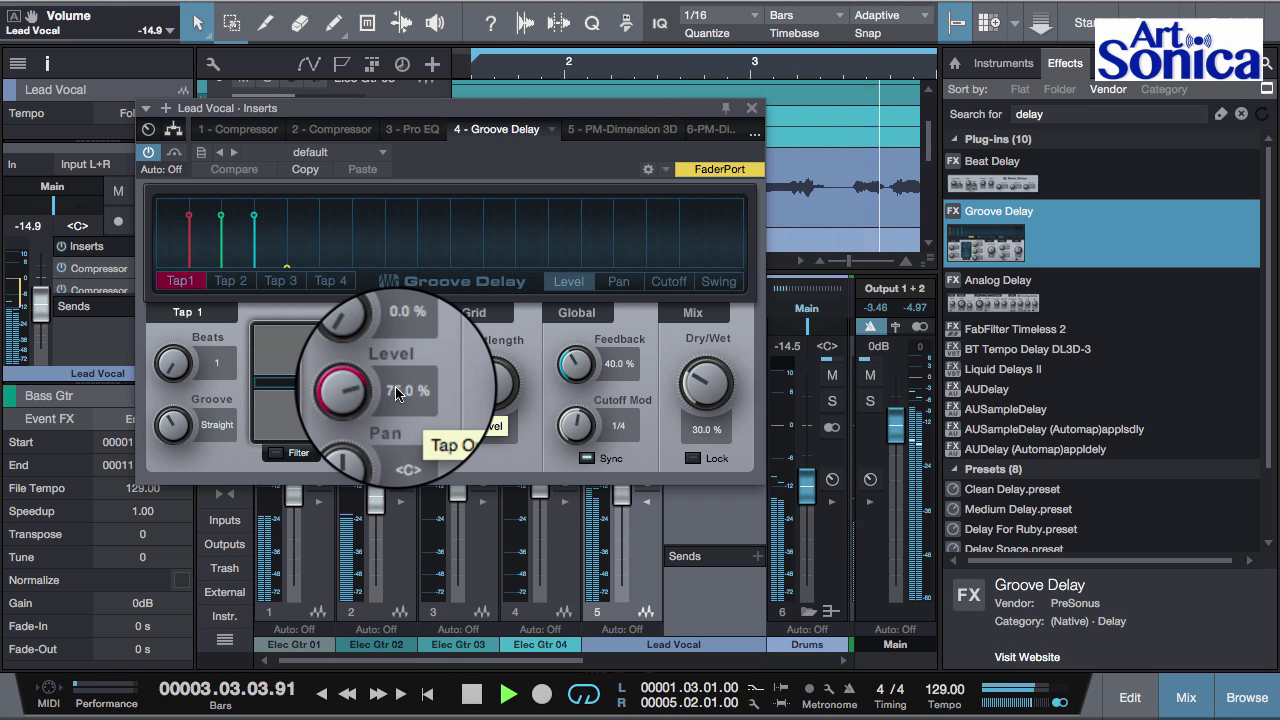
click(221, 284)
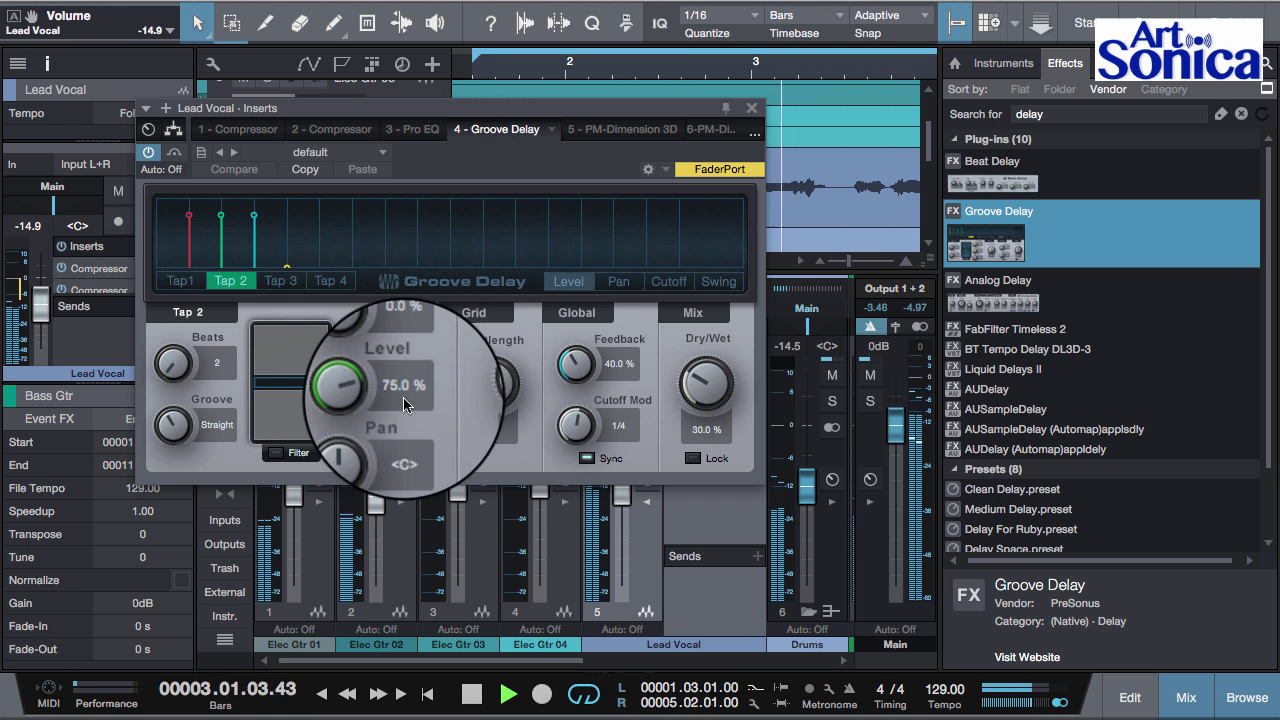
drag(380, 443, 352, 340)
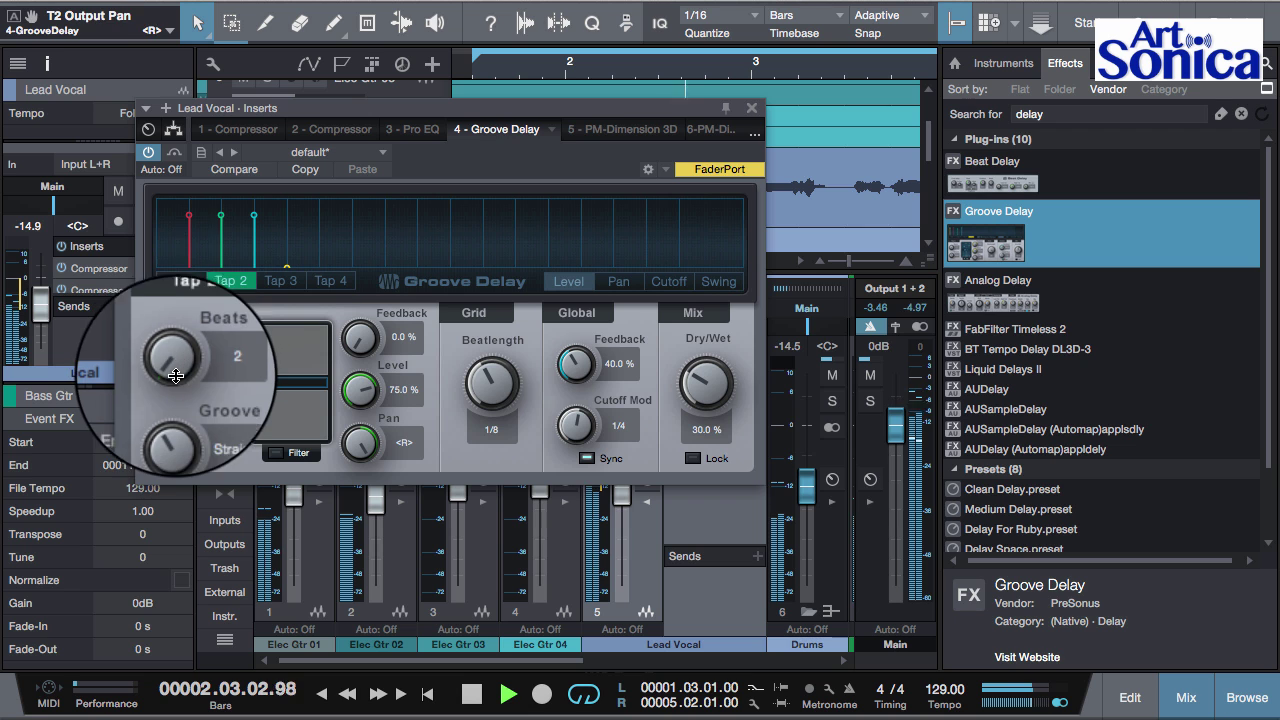
drag(174, 366, 177, 390)
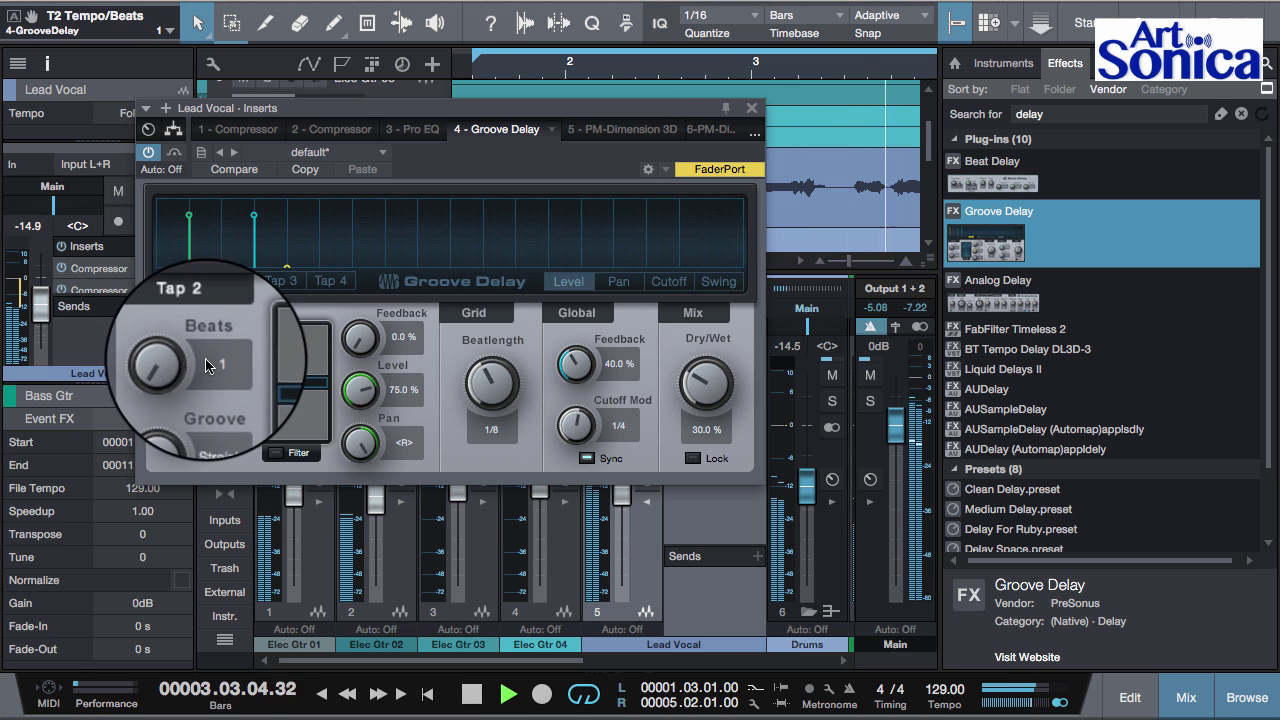
- Set Groove Delay's Tap 3 to 54.5% level panned fully right, and Tap 4 to 1 beat with 50% level
click(284, 284)
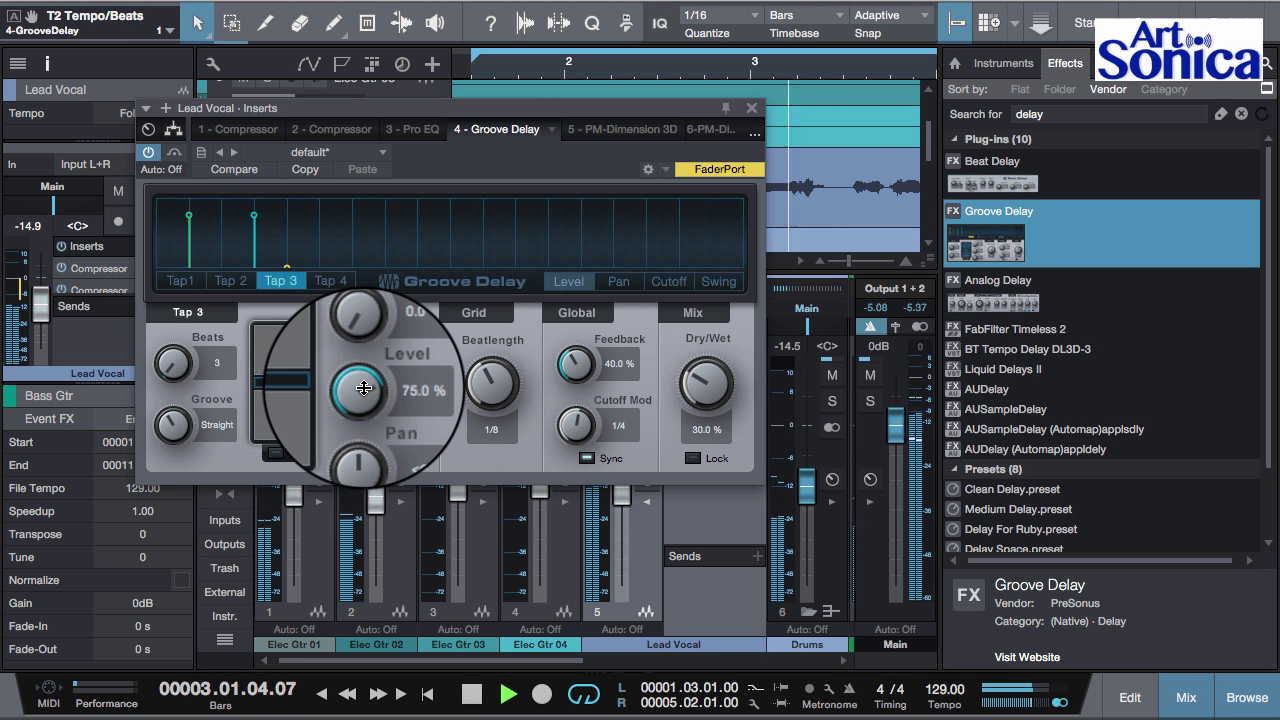
drag(367, 395, 368, 343)
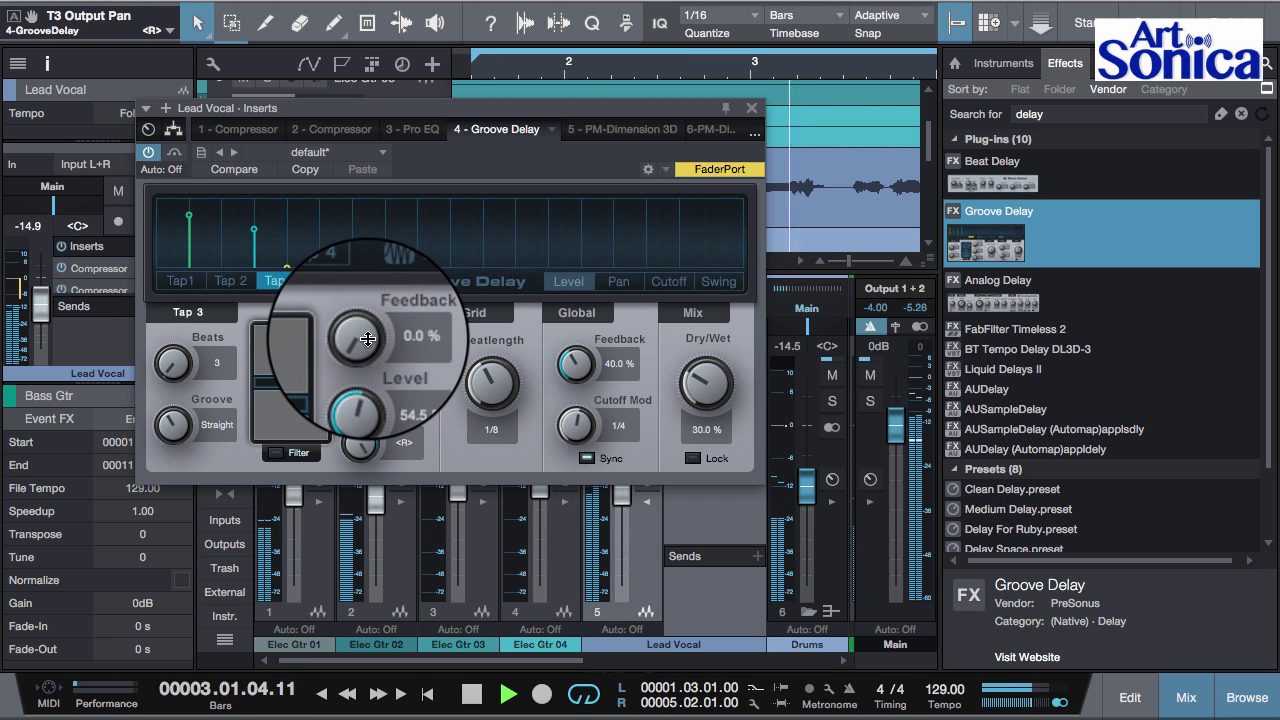
click(336, 283)
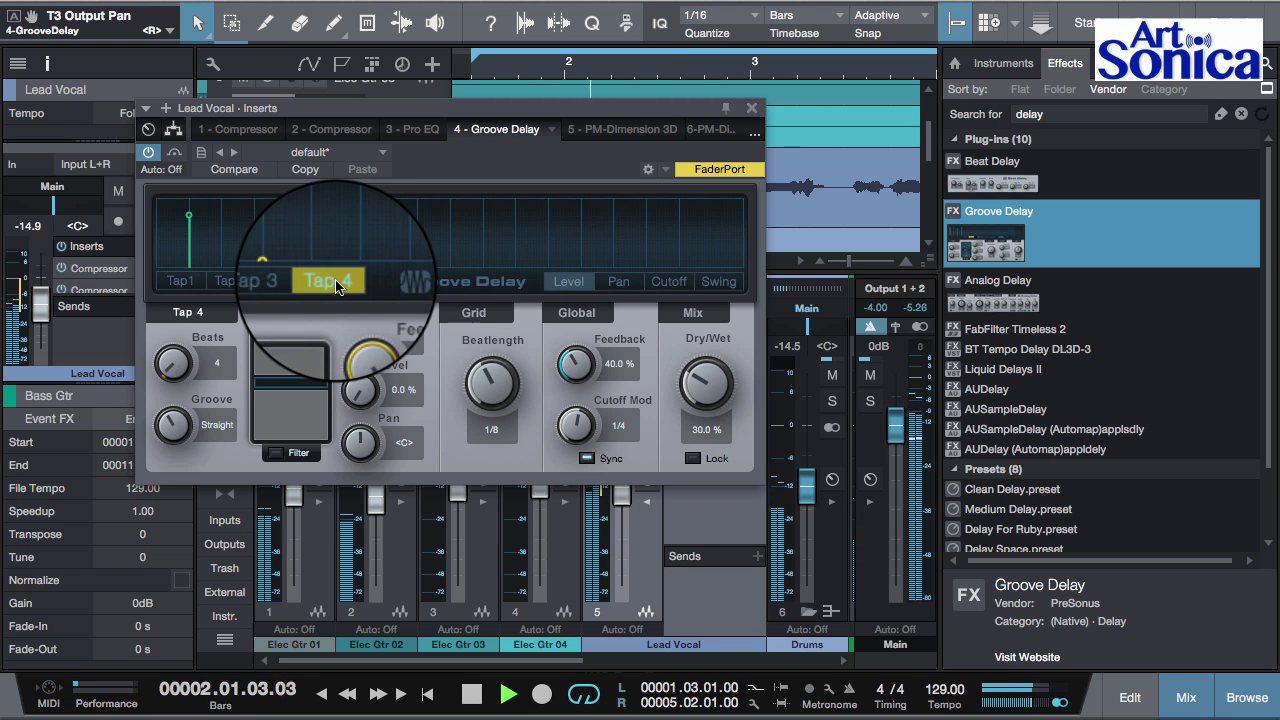
drag(172, 362, 174, 392)
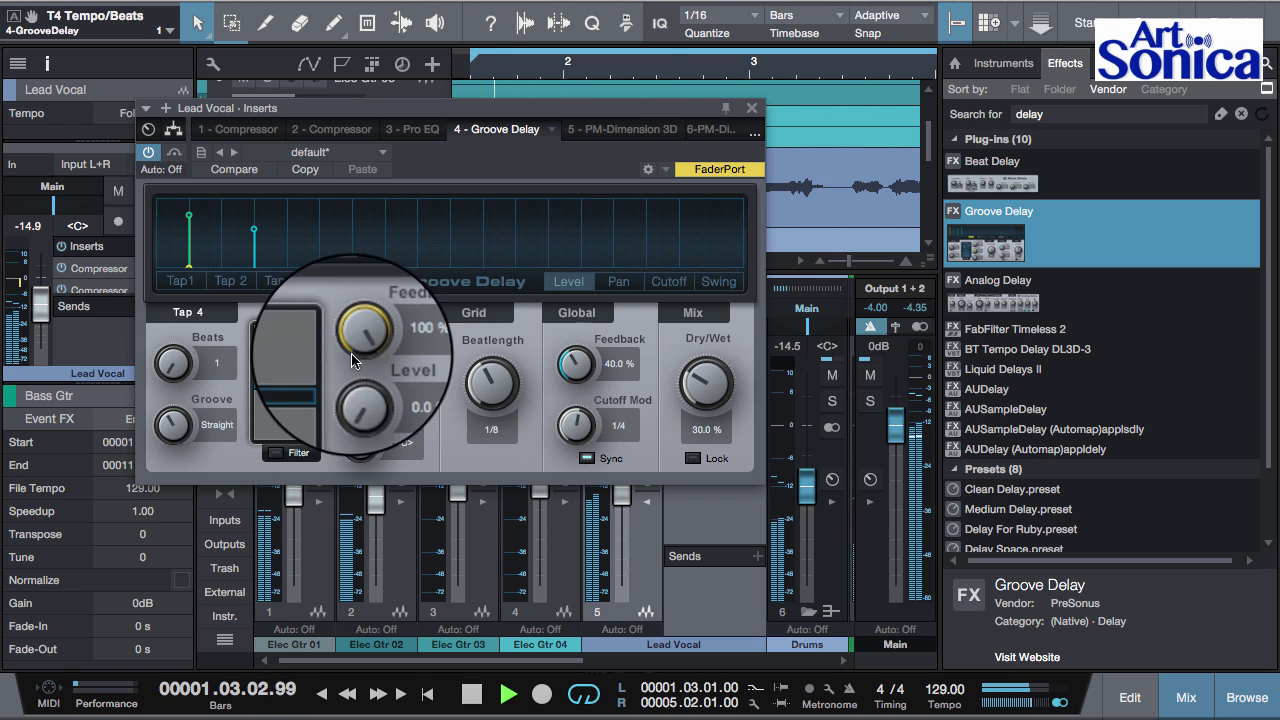
drag(358, 392, 370, 323)
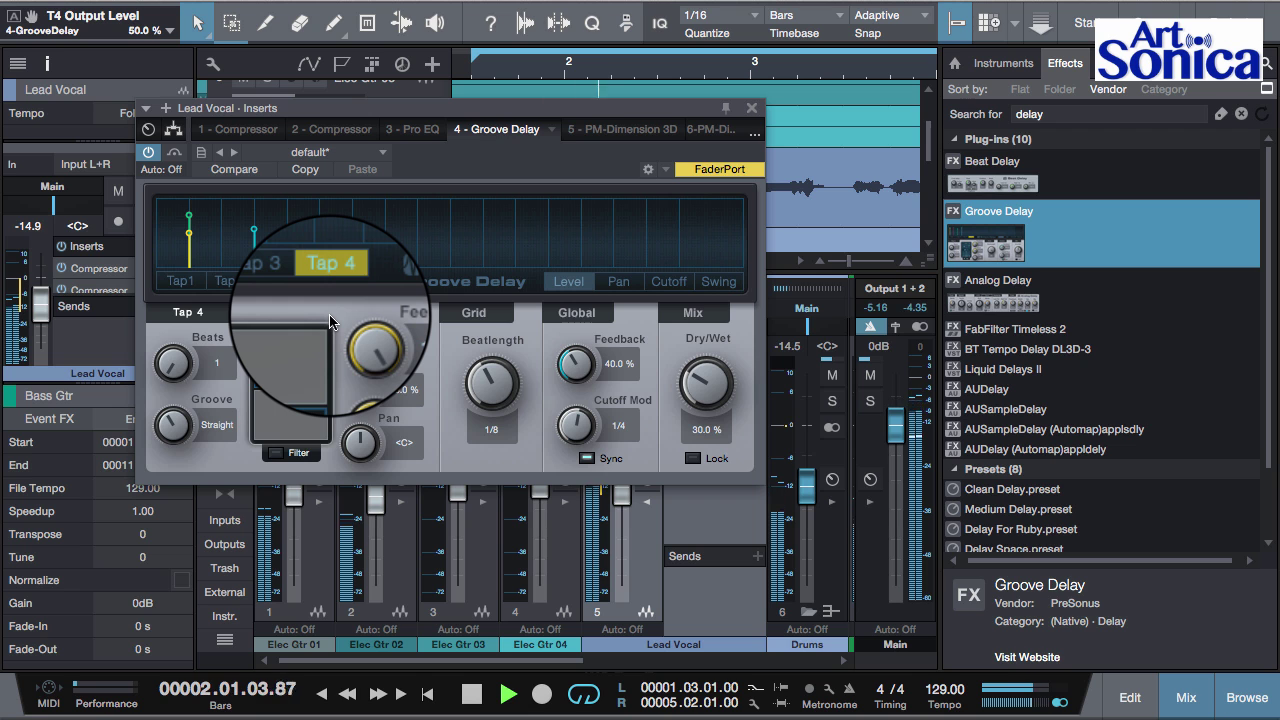
- Review the settings of Taps 1 and 2, and set Tap 3's Beats to 1
click(184, 282)
click(230, 282)
click(282, 284)
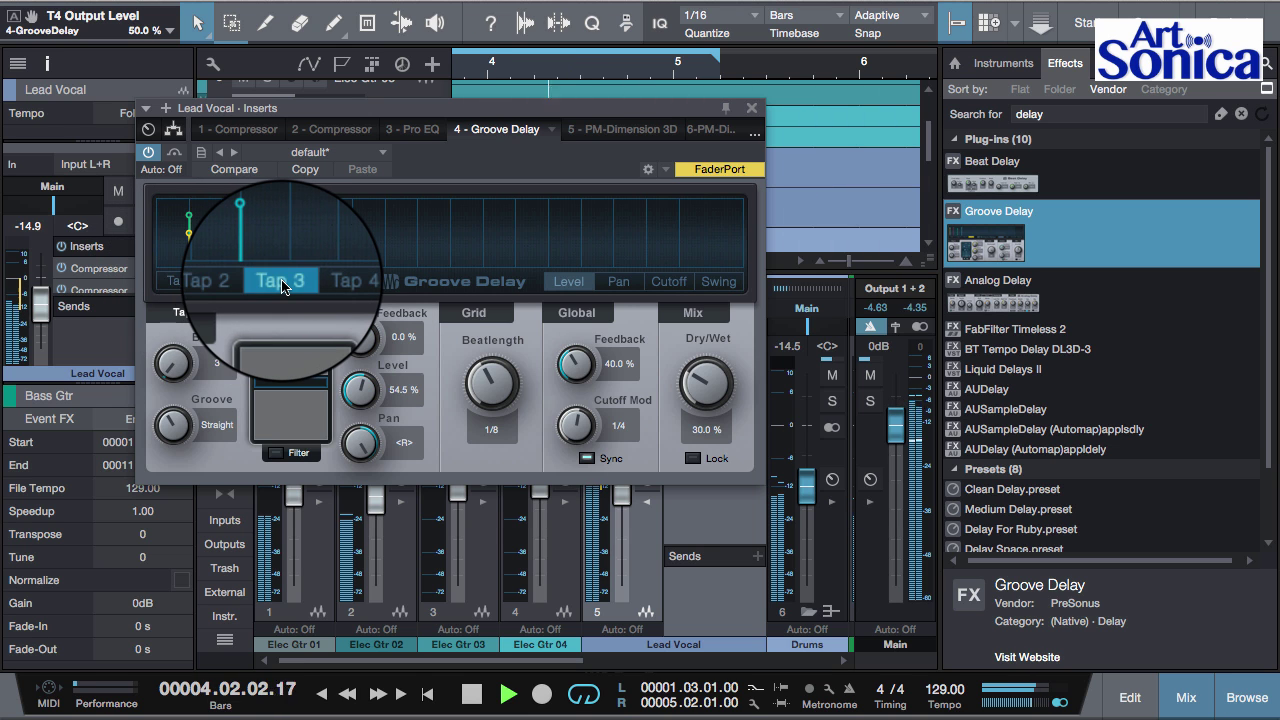
drag(172, 364, 167, 395)
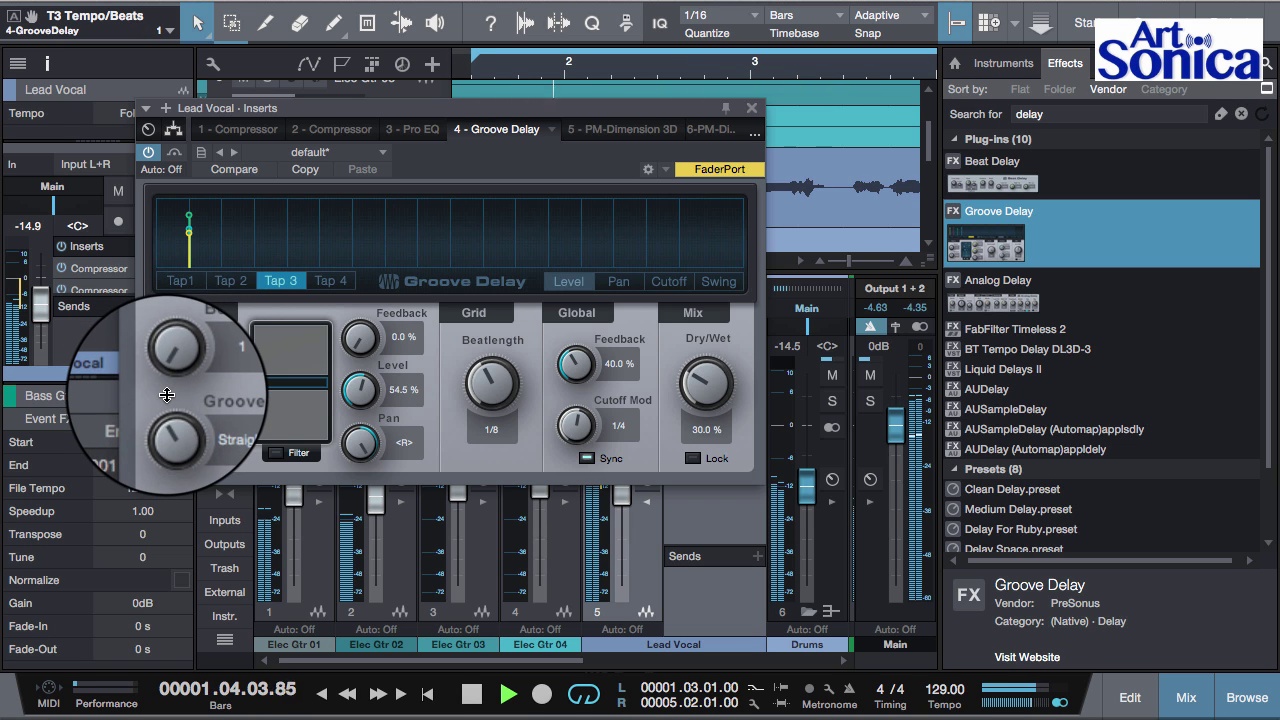
- Return to the insert routing view and reduce the Groove Delay's Mix to about 4.8%
click(330, 282)
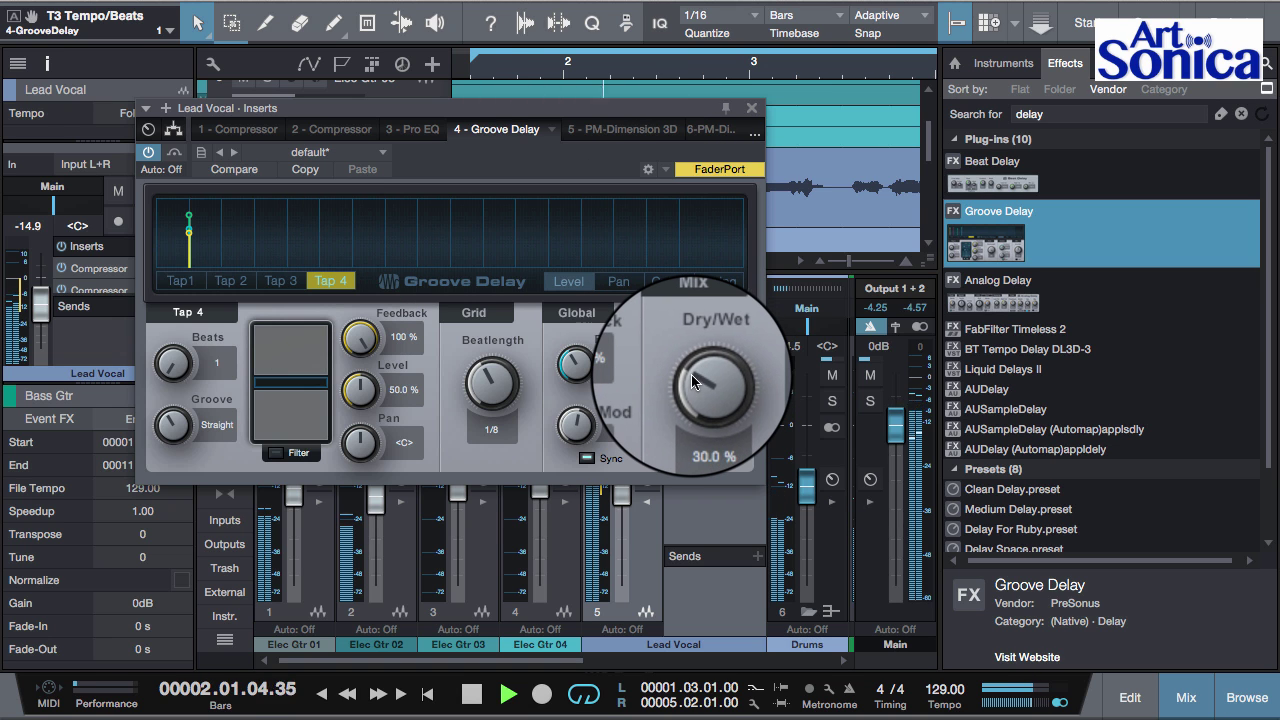
drag(692, 376, 686, 390)
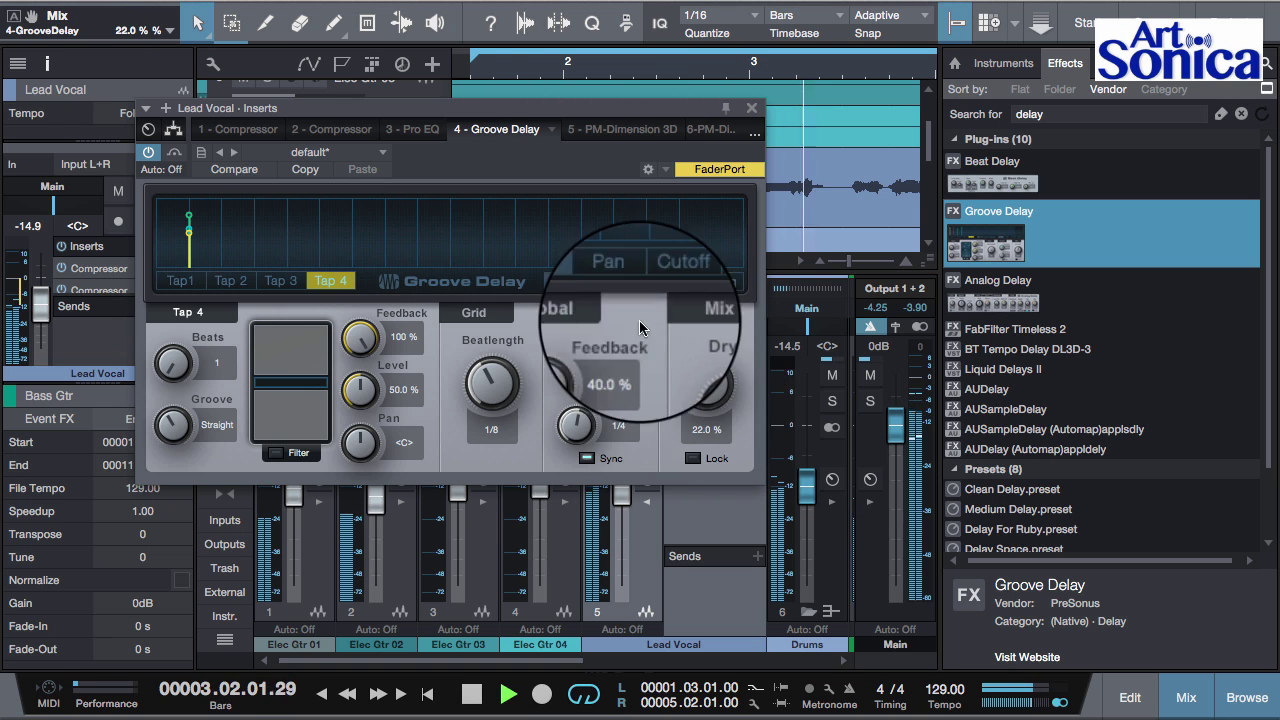
click(175, 133)
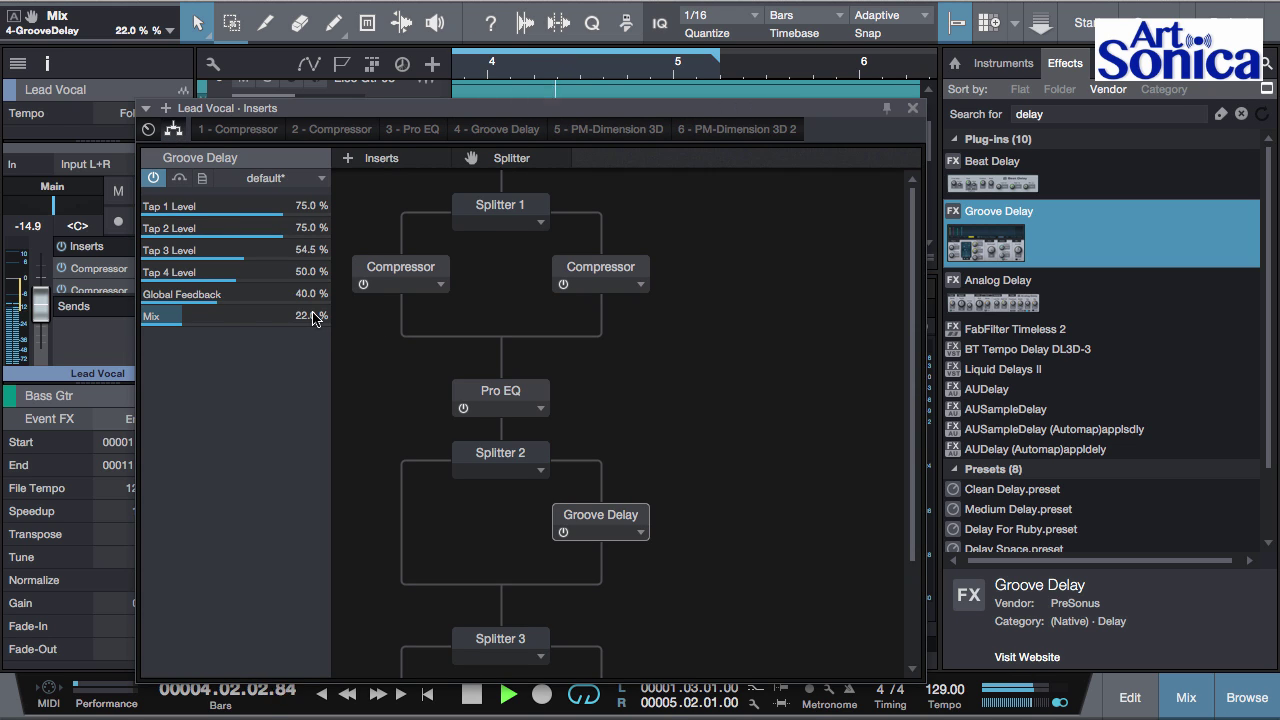
drag(172, 322, 149, 325)
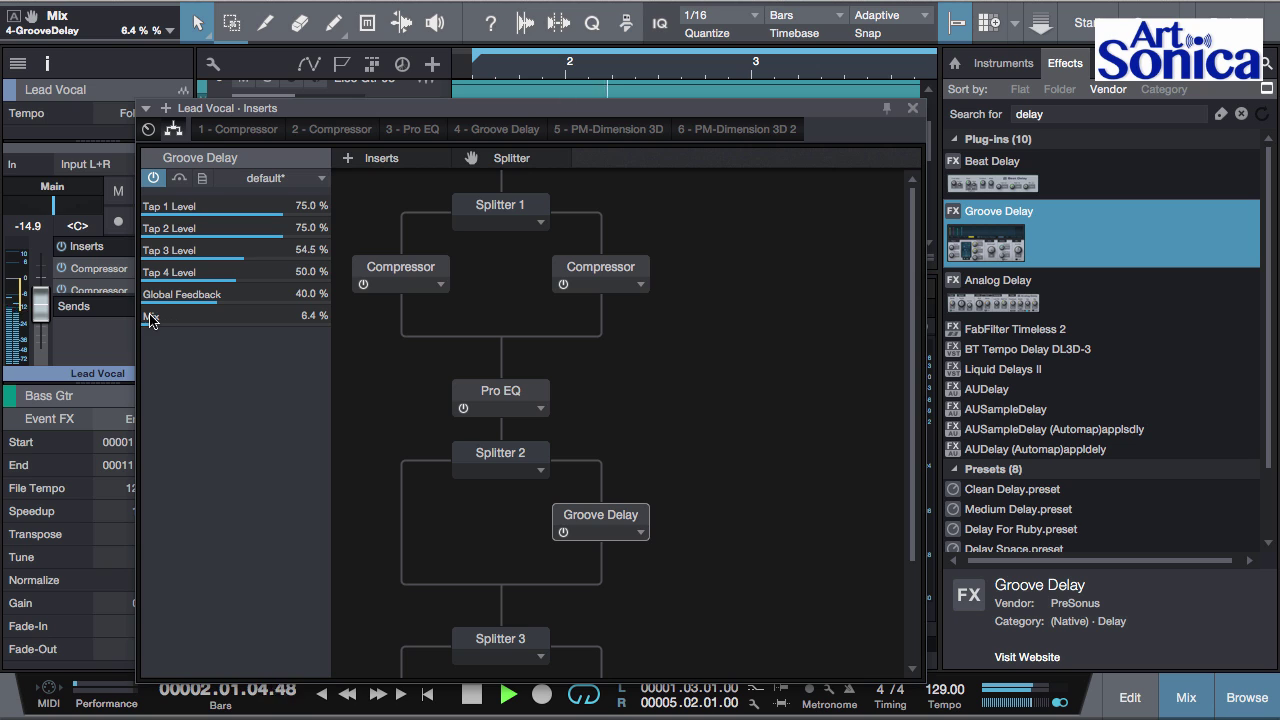
drag(150, 318, 160, 322)
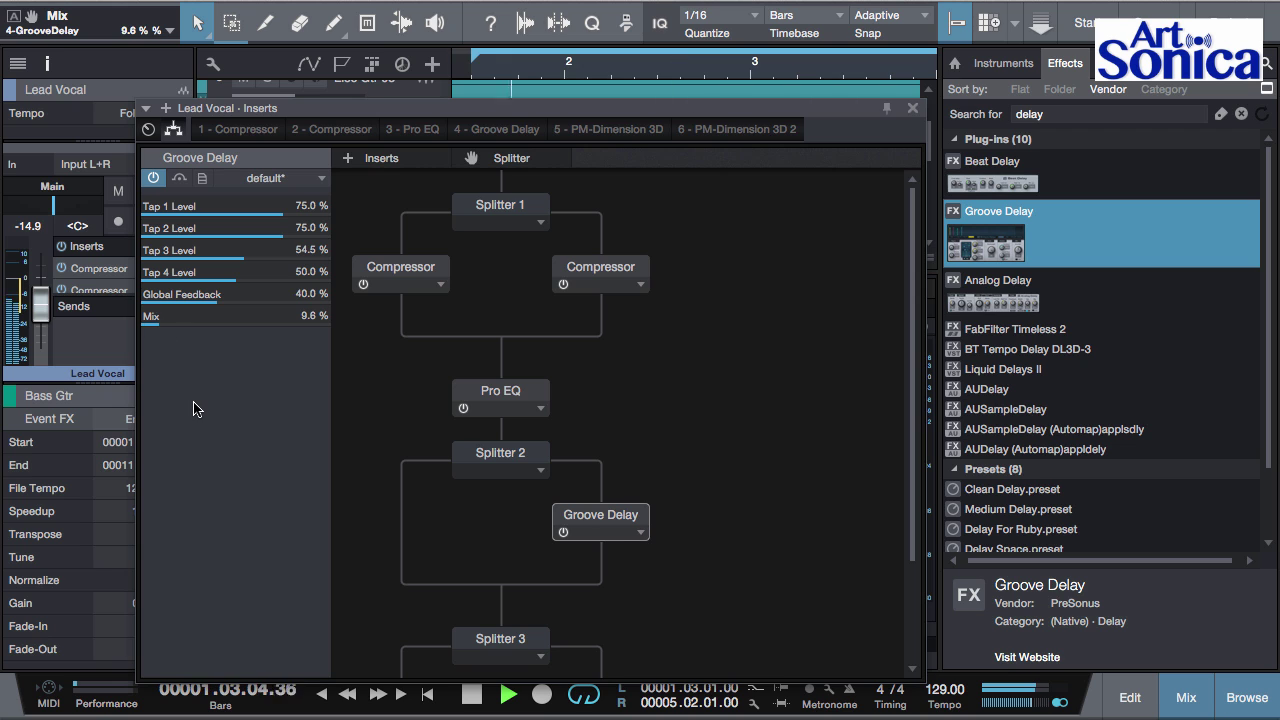
drag(161, 320, 151, 320)
- Move the inserts window up and raise the crossover frequency of the frequency splitter below the Pro EQ to about 599 Hz
drag(632, 112, 646, 49)
click(515, 392)
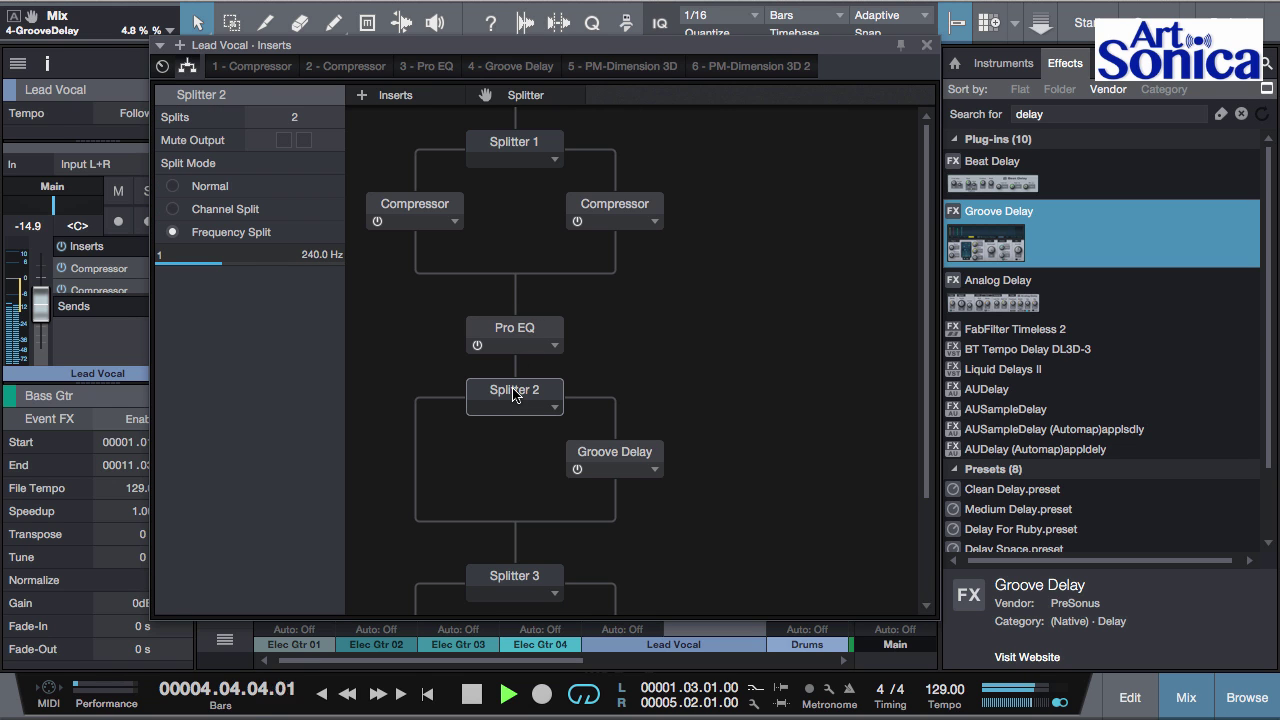
drag(220, 262, 250, 268)
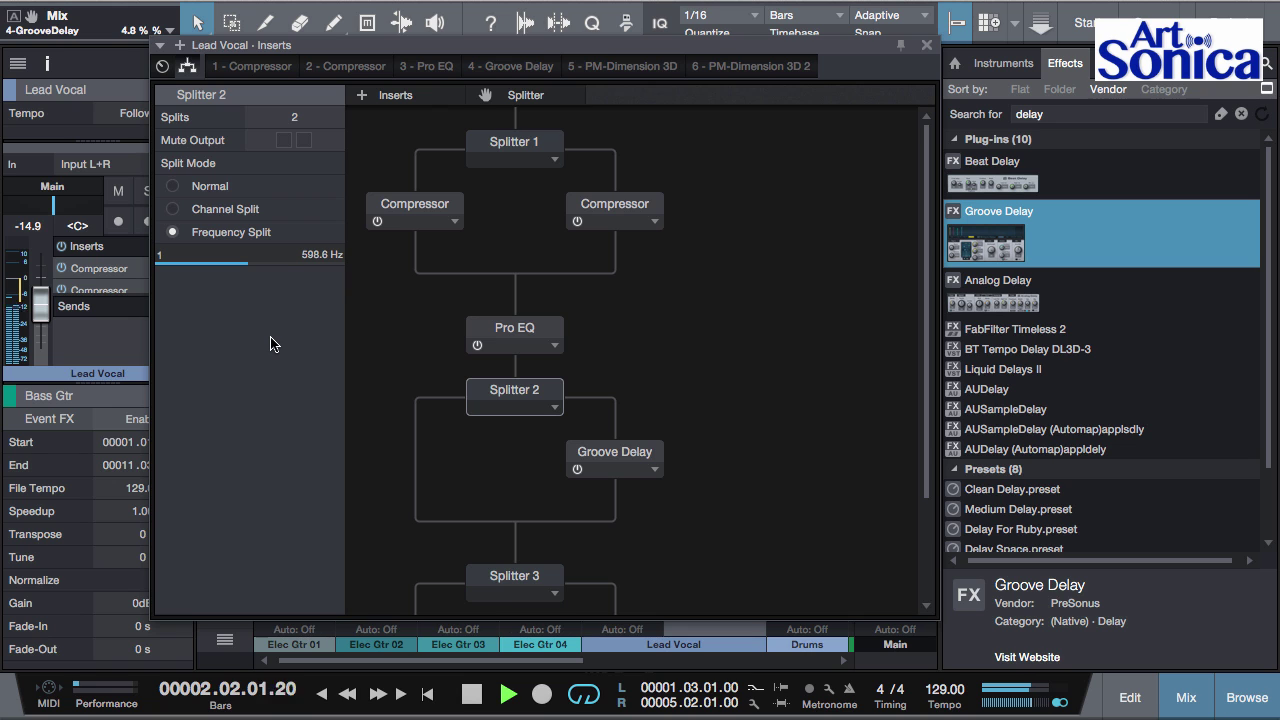
- Search the effects for "fat", add Fat Channel to the empty branch of Splitter 2, and open its editor
double_click(1048, 114)
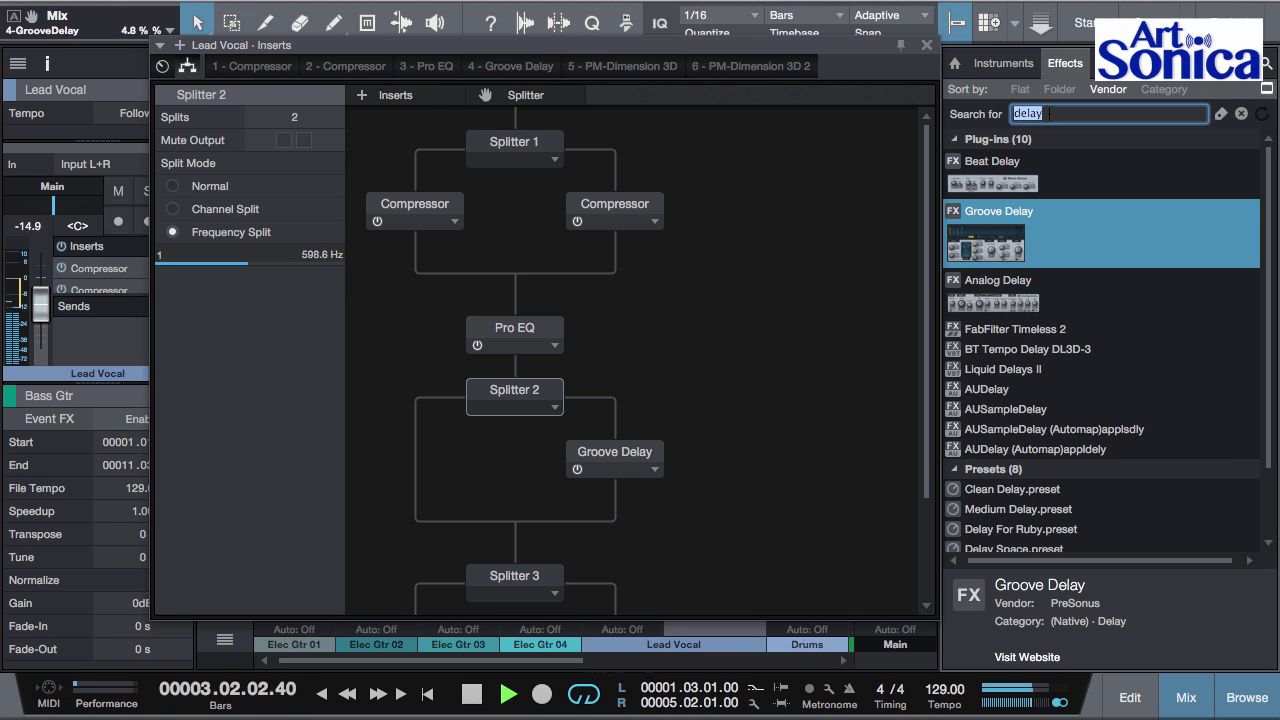
text(fat)
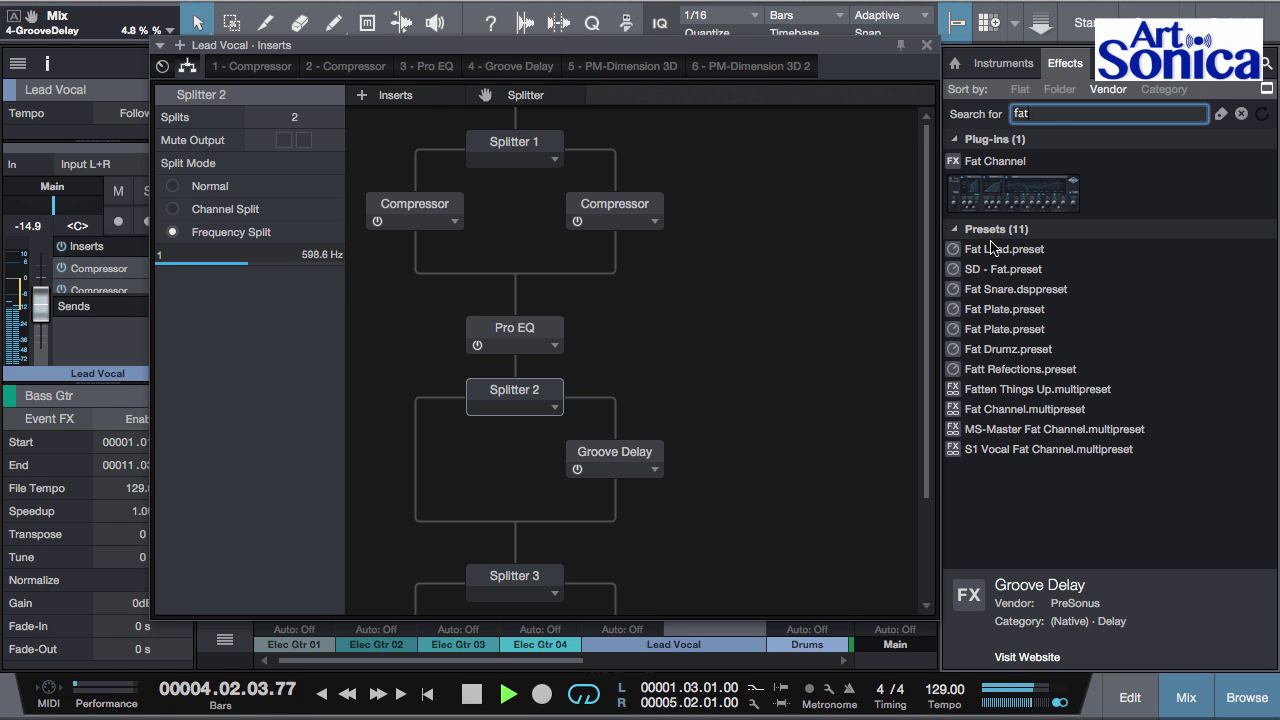
drag(987, 195, 410, 443)
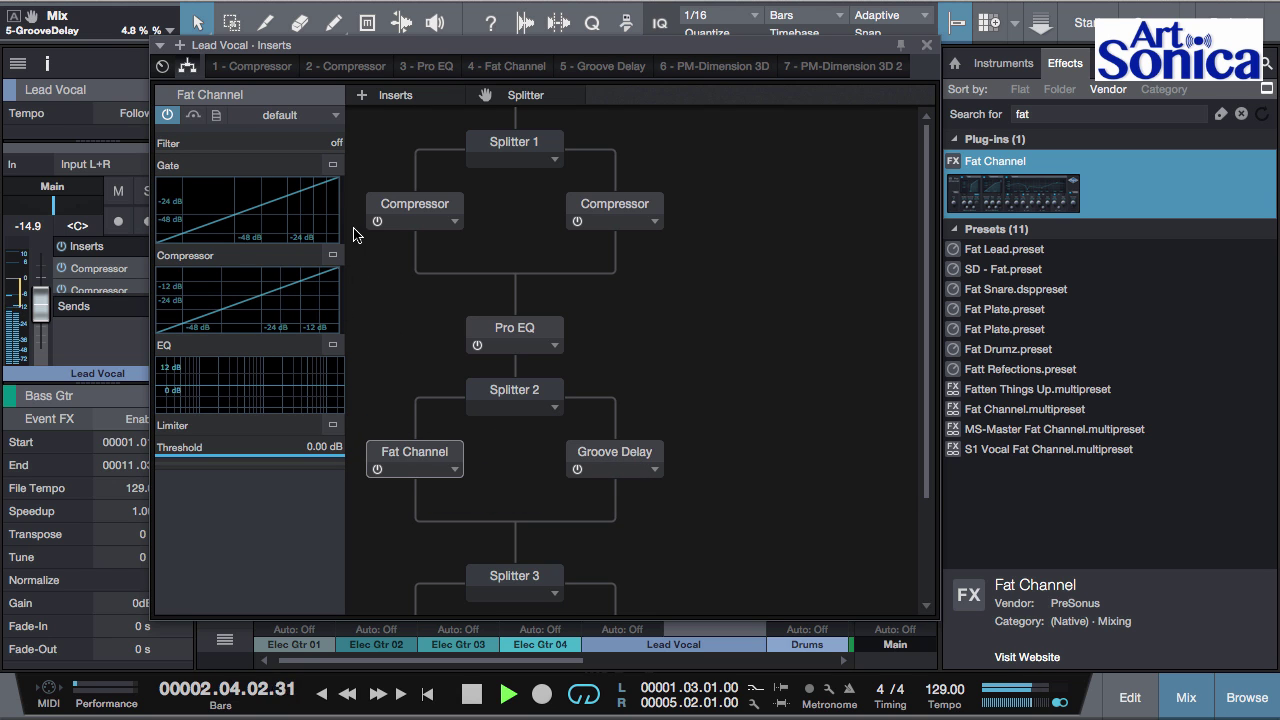
double_click(409, 458)
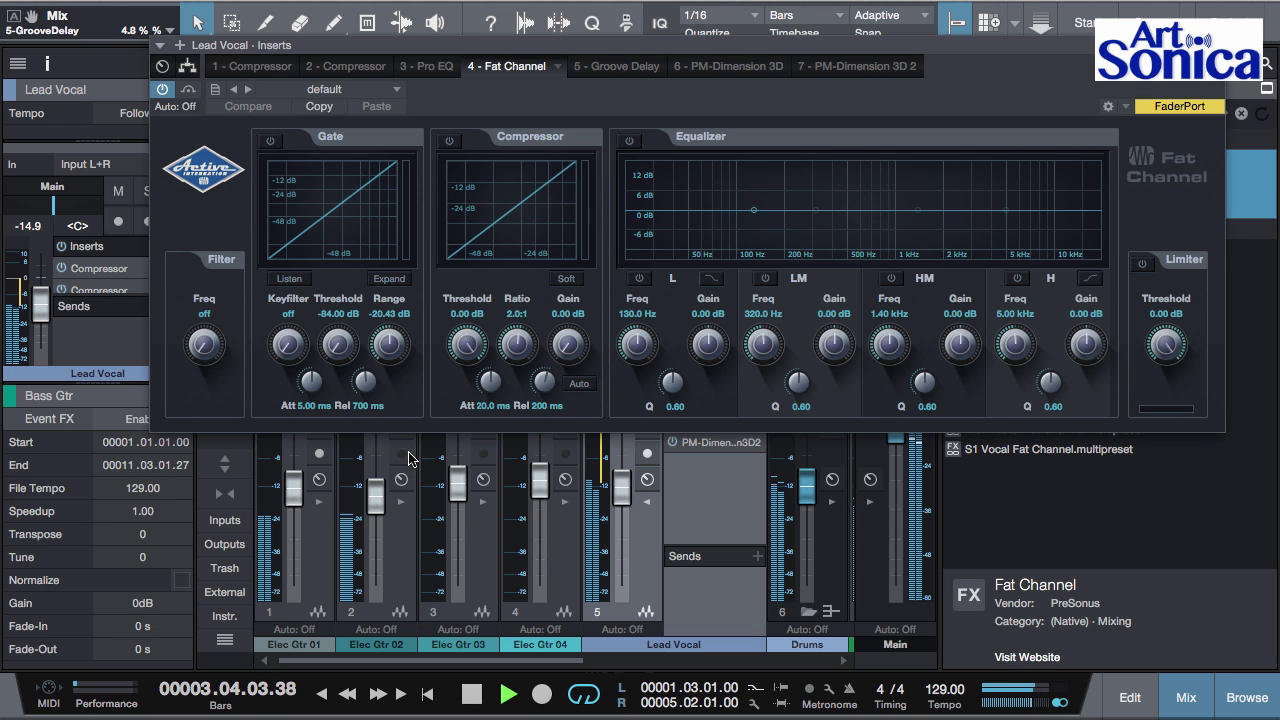
- Enable Fat Channel's equalizer and its LM band, and set that band to 350.4 Hz with 3.75 dB gain
click(631, 143)
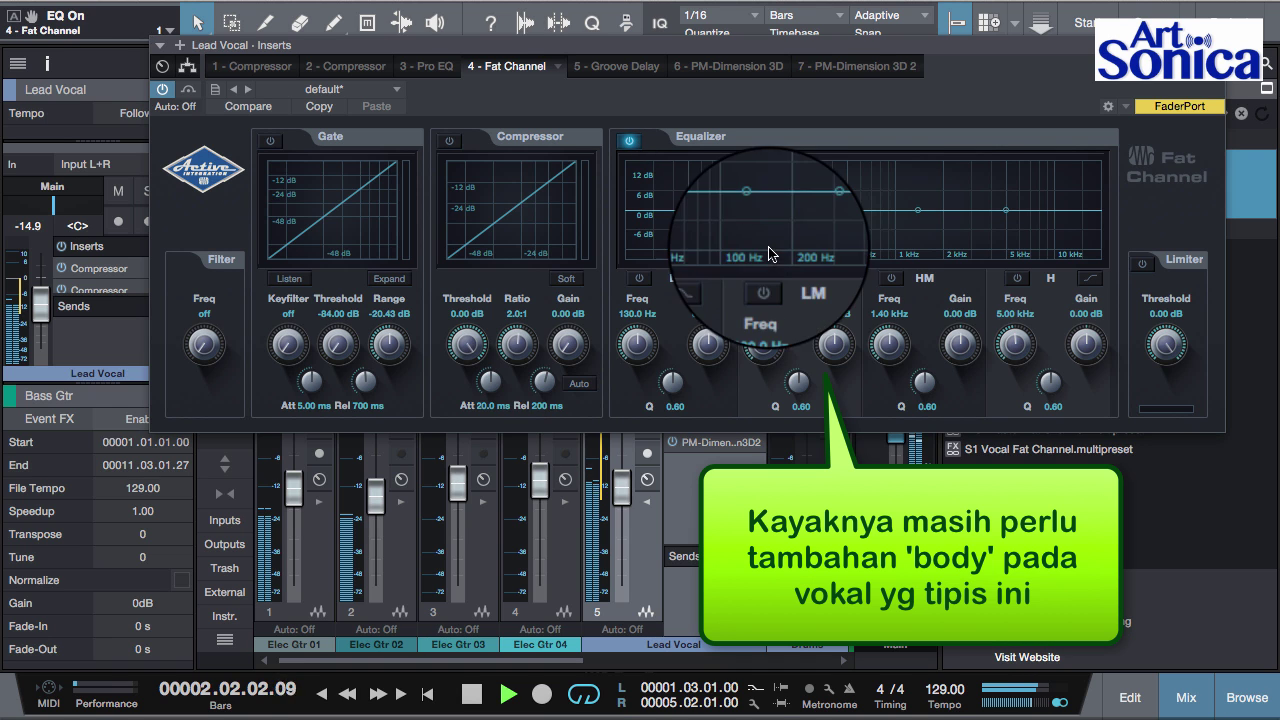
click(764, 279)
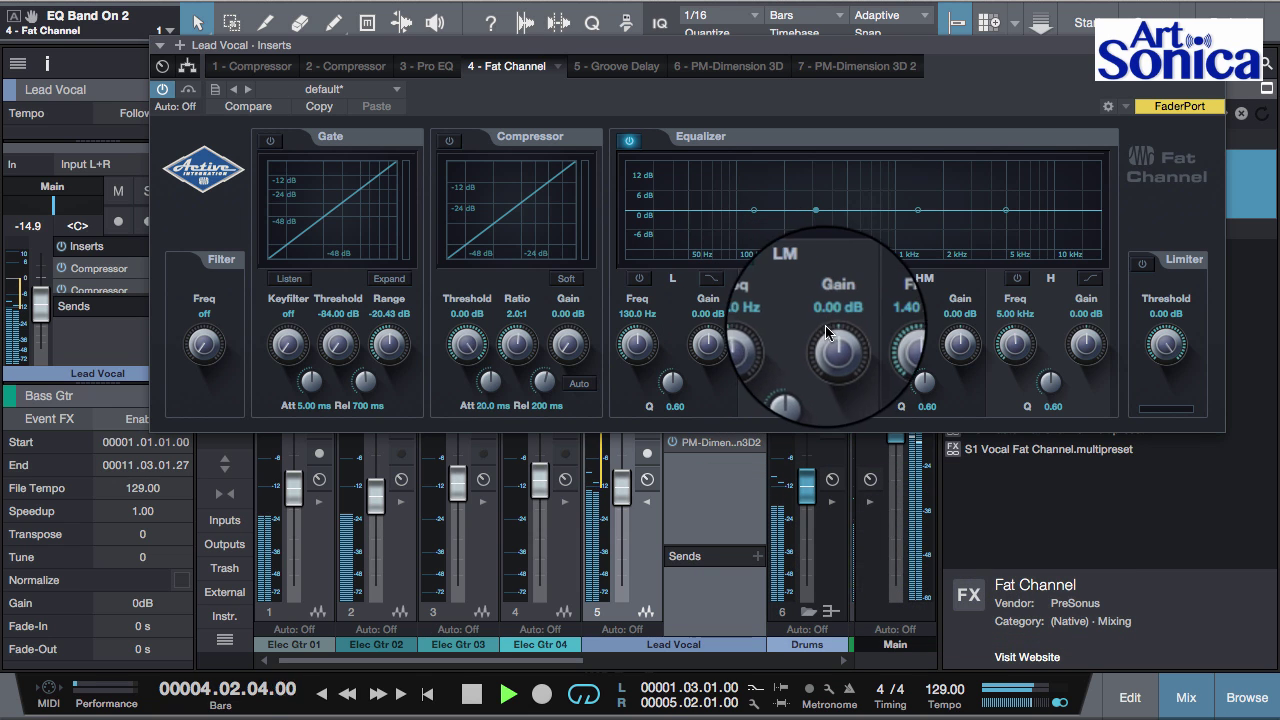
drag(837, 338, 836, 322)
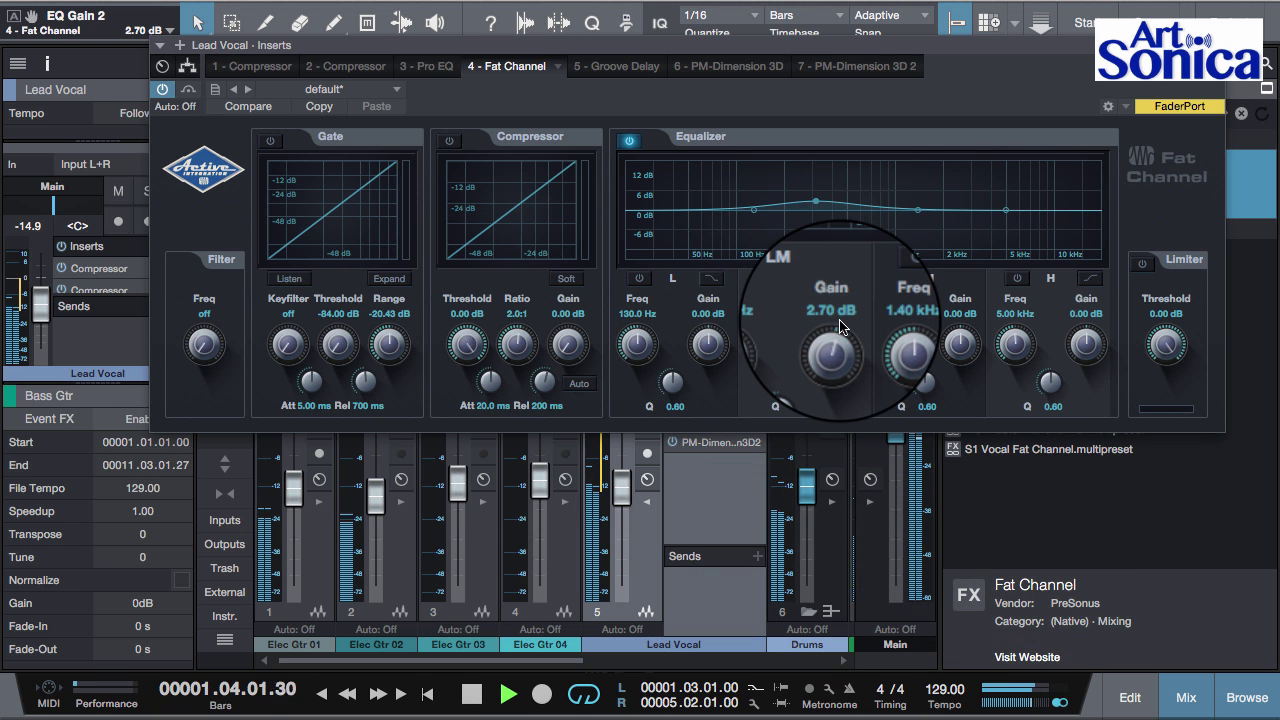
drag(757, 342, 755, 333)
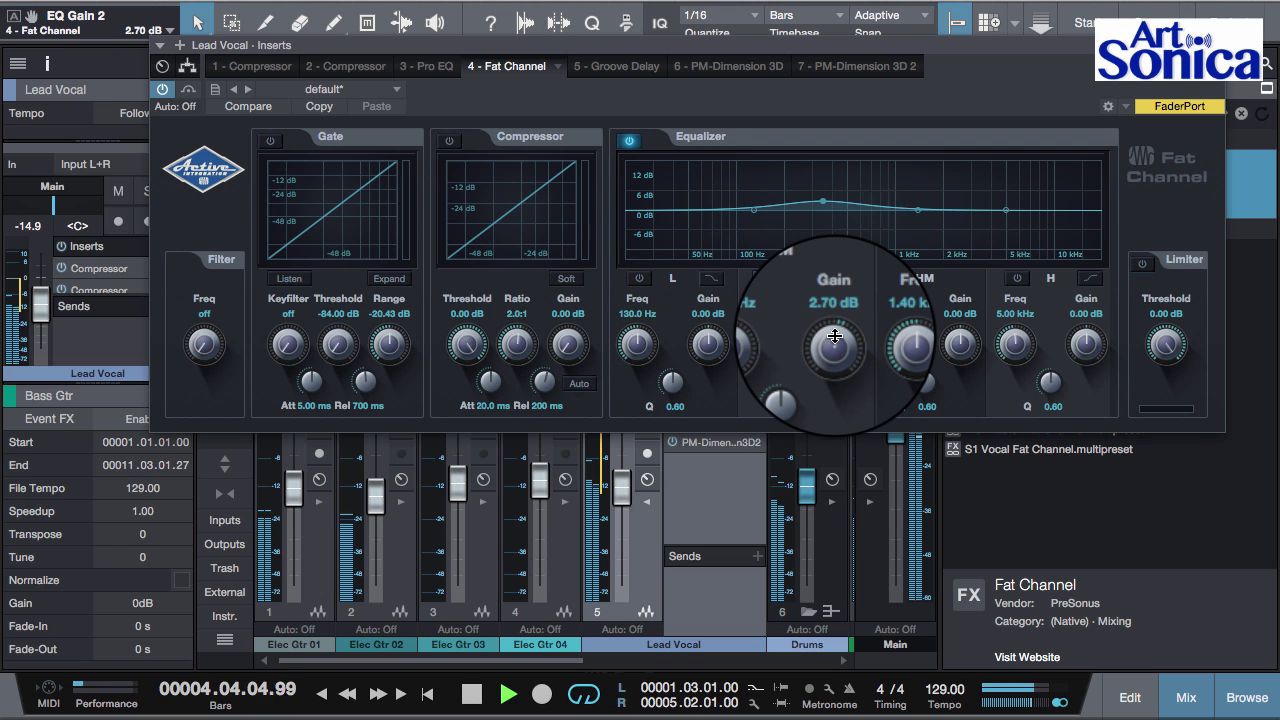
drag(835, 337, 838, 332)
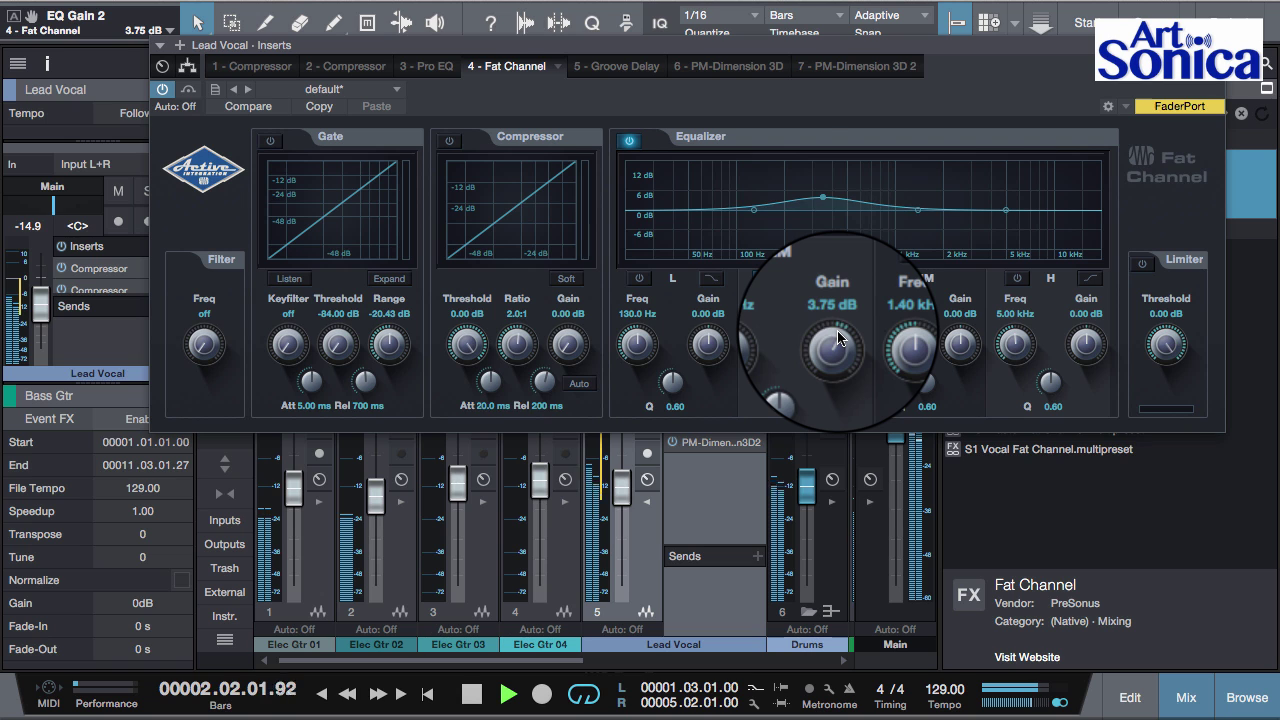
- Compare the vocal with and without Fat Channel's processing by toggling its equalizer and bypass
click(629, 144)
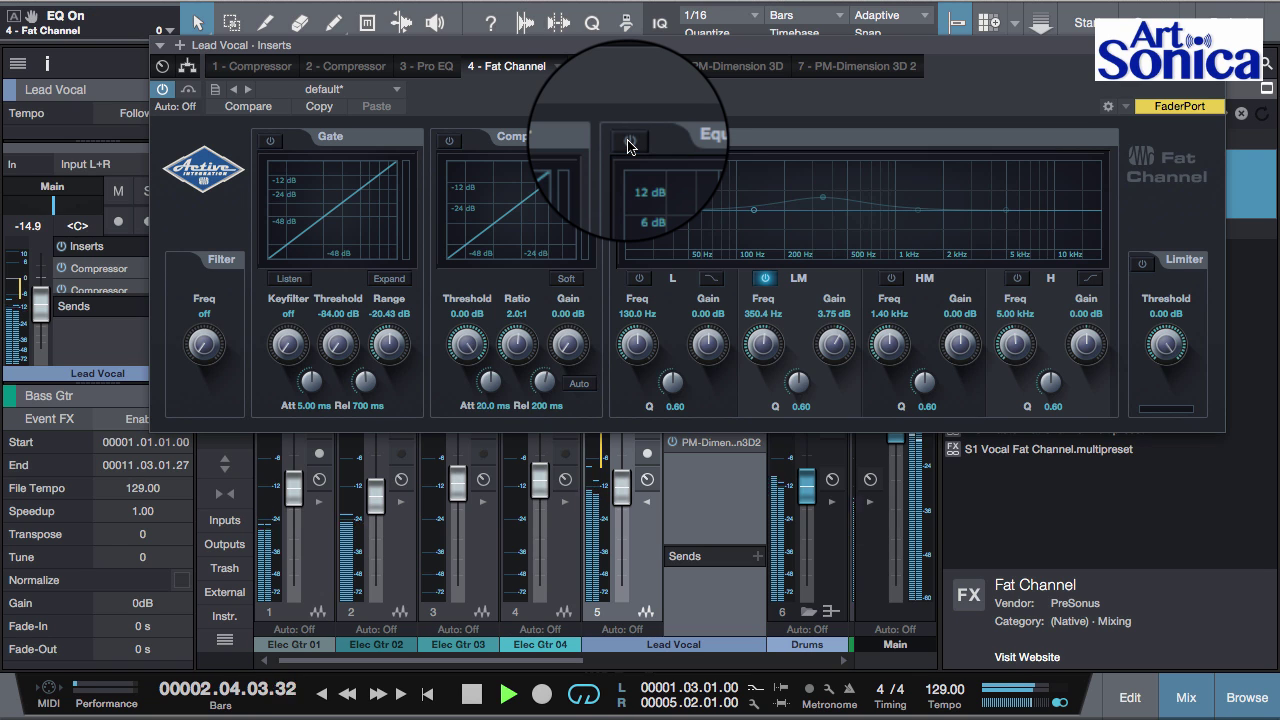
click(629, 144)
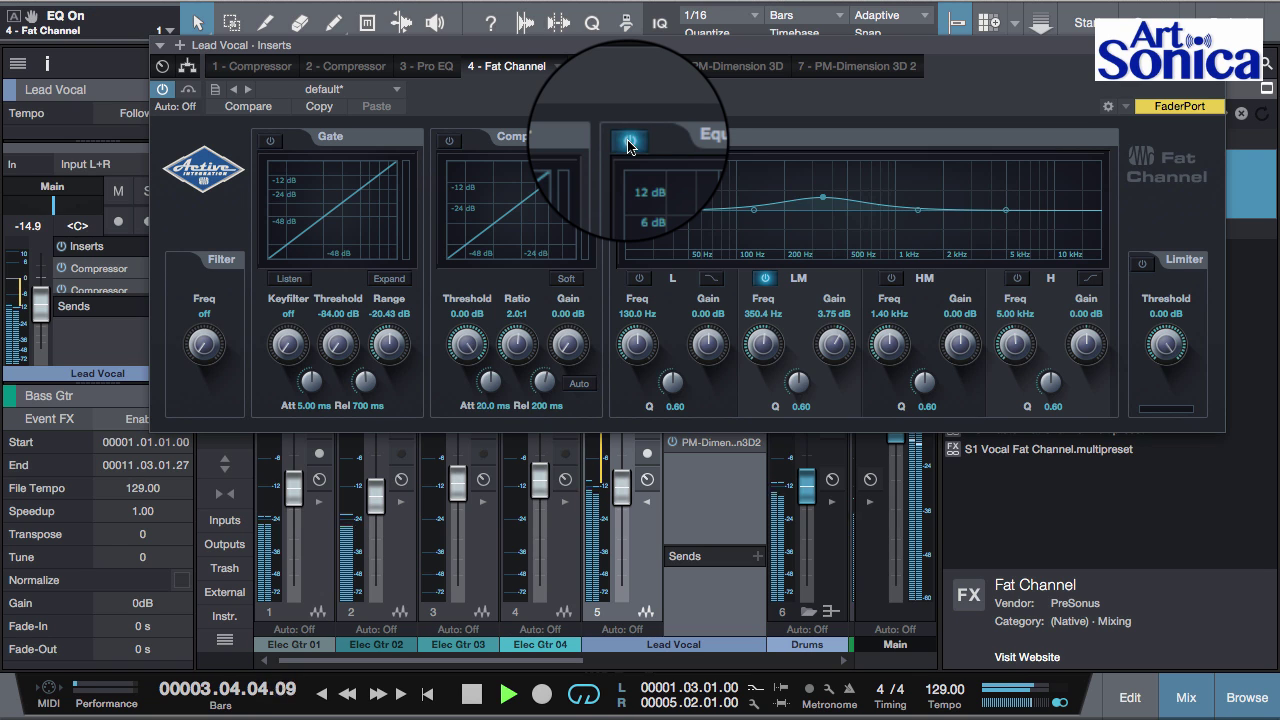
click(188, 91)
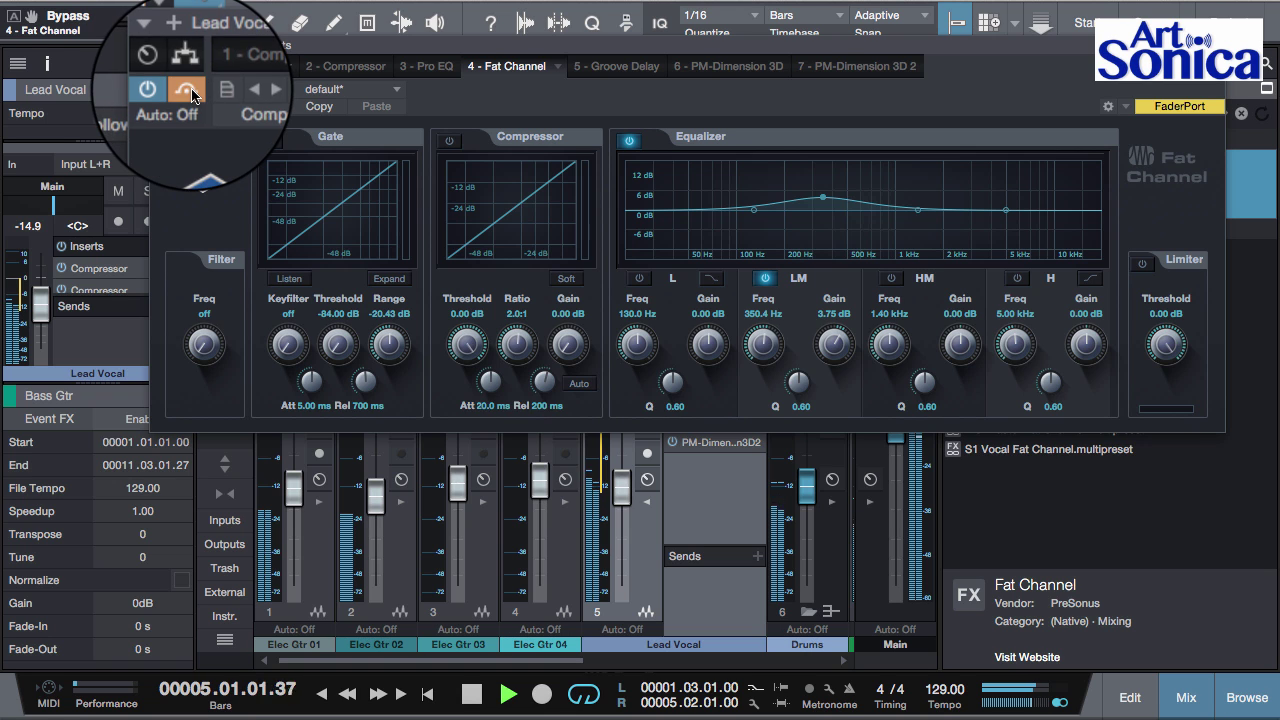
- Return to the insert routing view, reduce the Groove Delay's Mix to 3.7%, and move the inserts window up
click(186, 66)
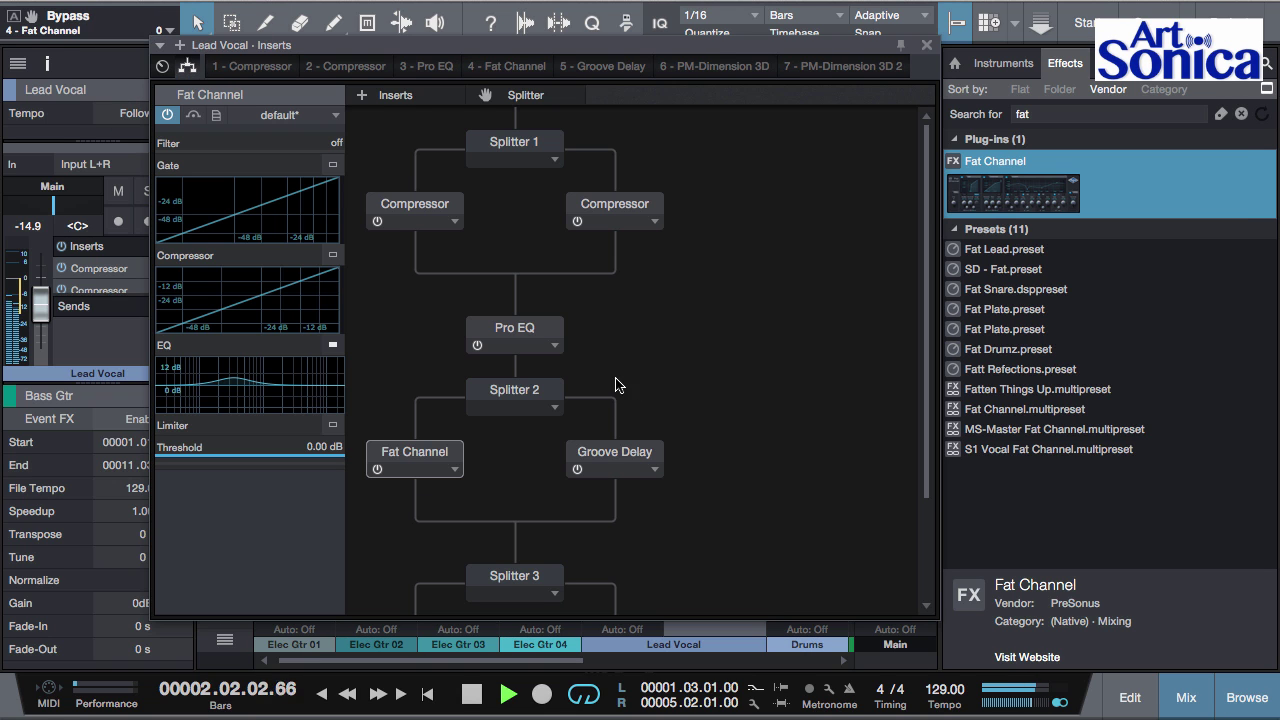
click(632, 458)
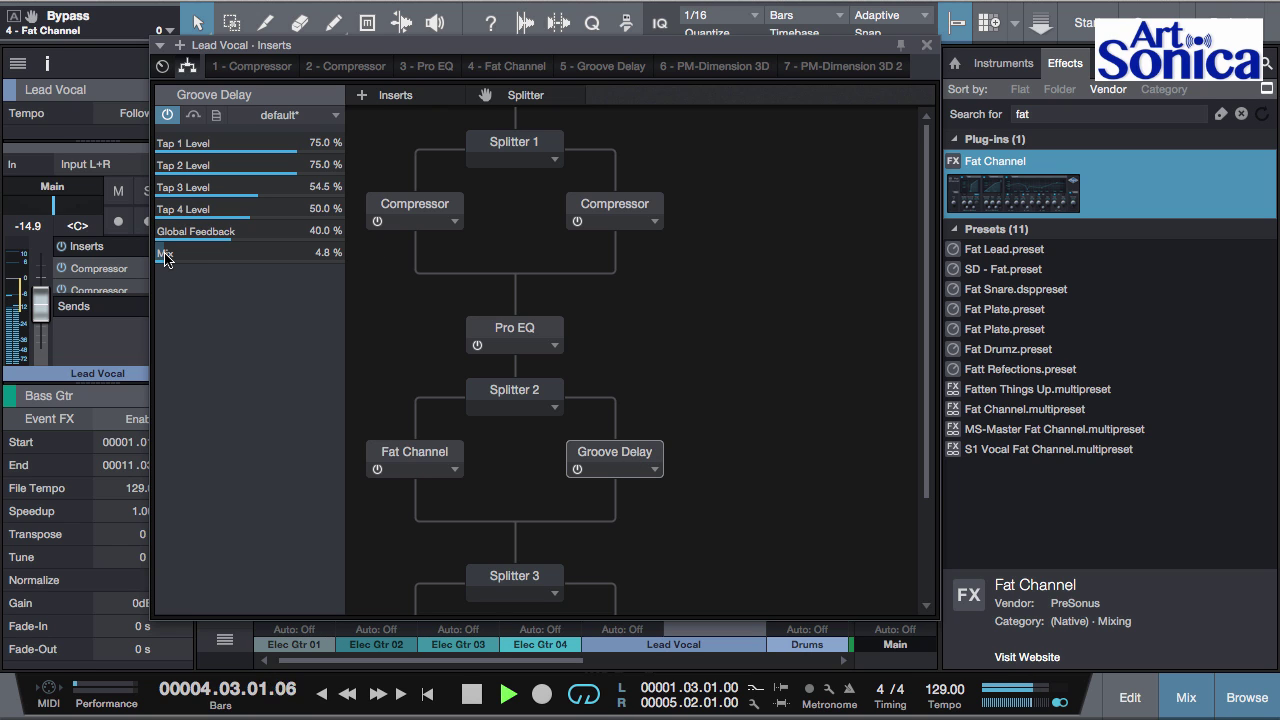
drag(165, 258, 163, 258)
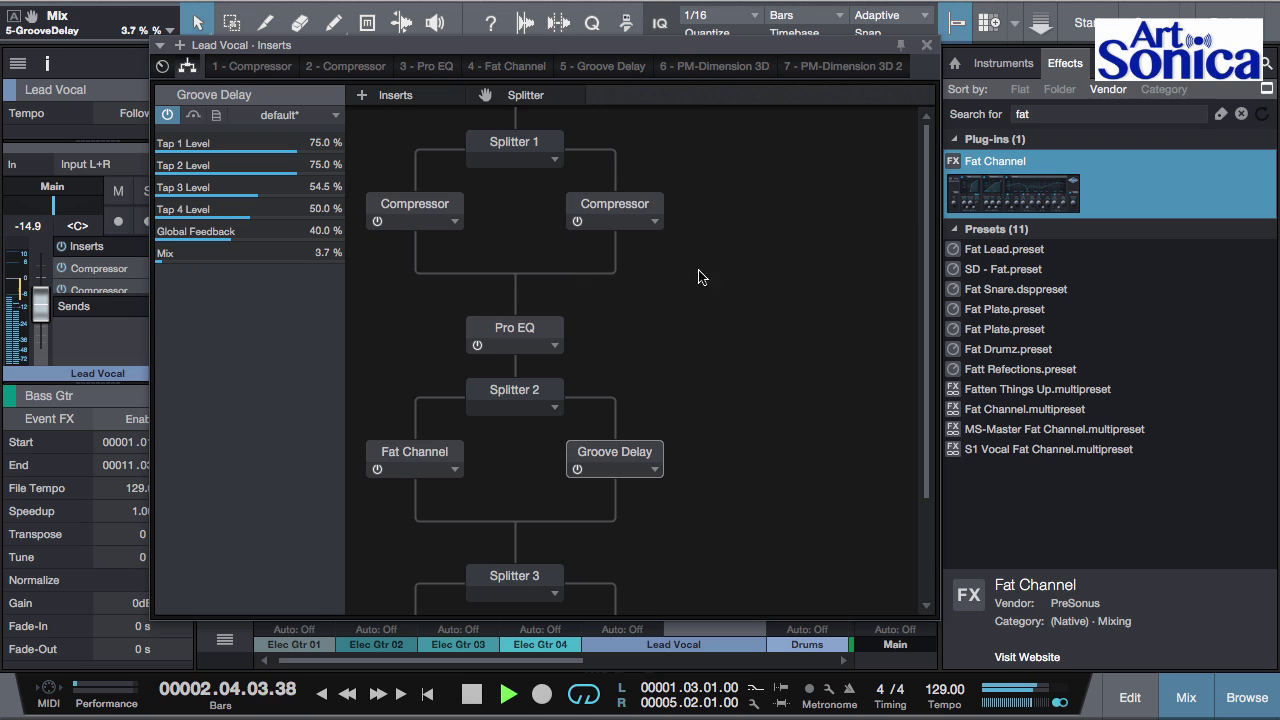
scroll(705, 283, down, 3)
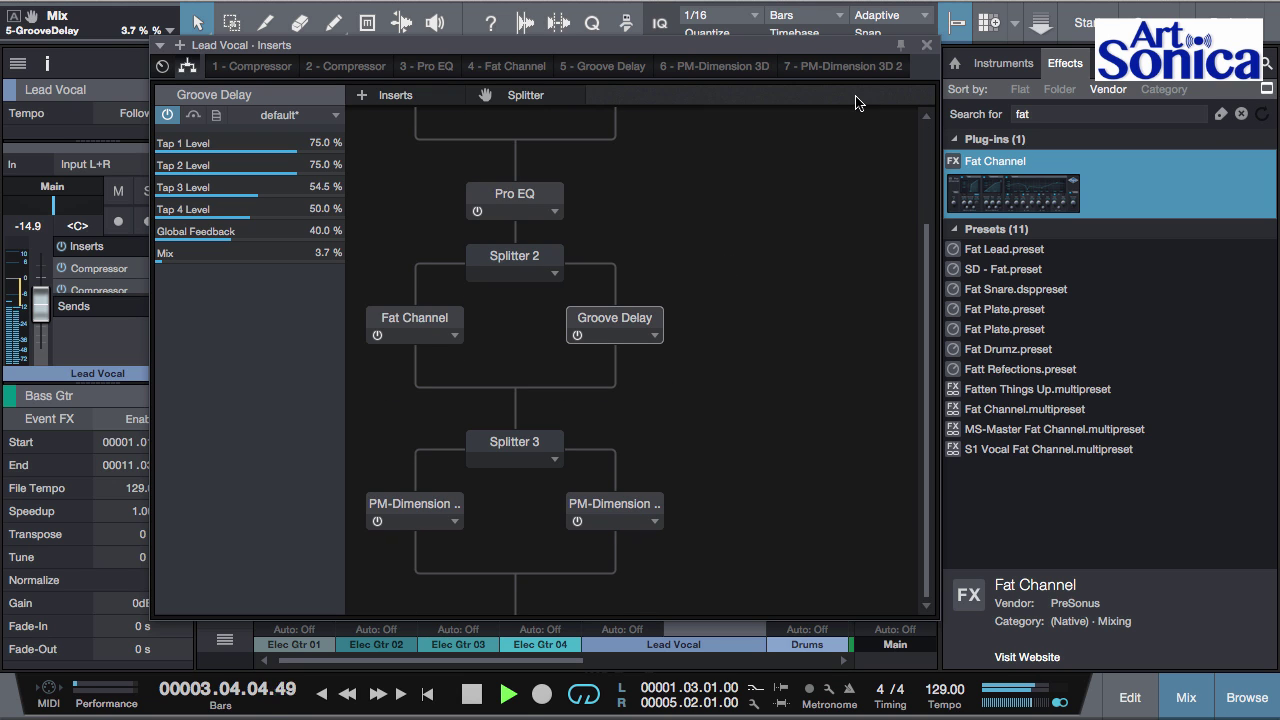
drag(824, 48, 828, 21)
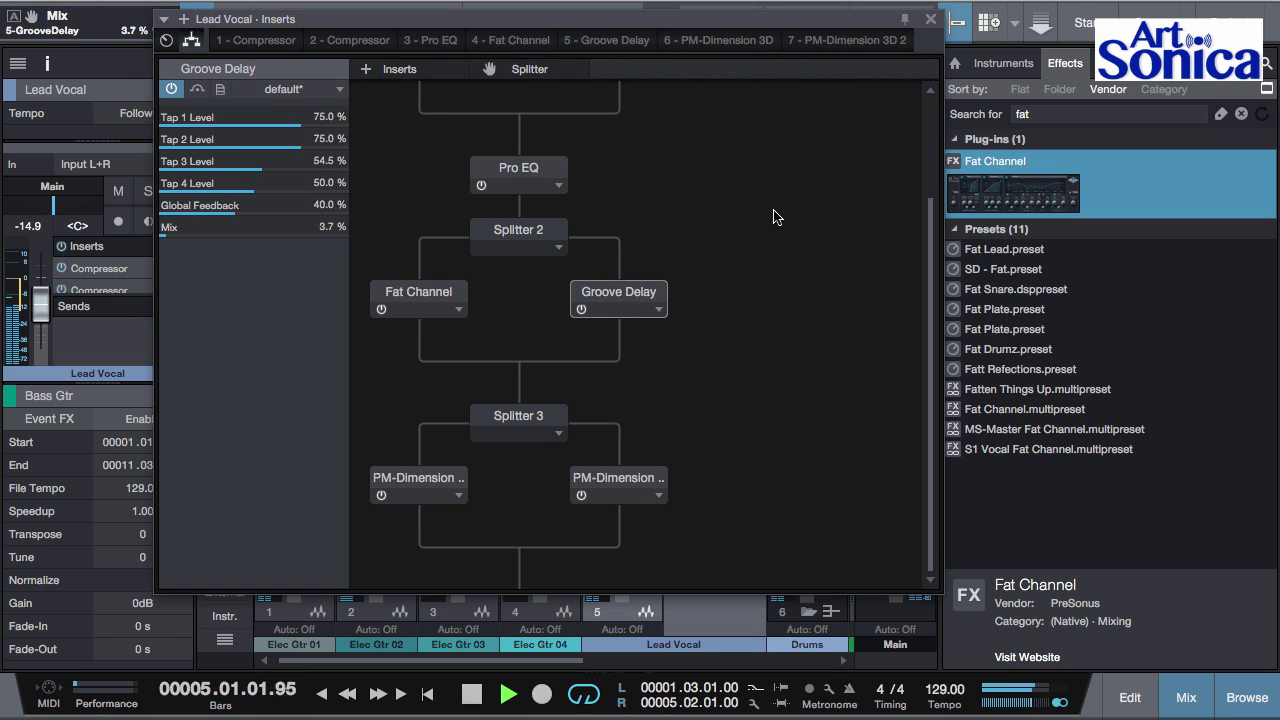
- Lower the output gain of the first Compressor to 15.12 dB and of the second Compressor to 25.68 dB
scroll(777, 217, up, 3)
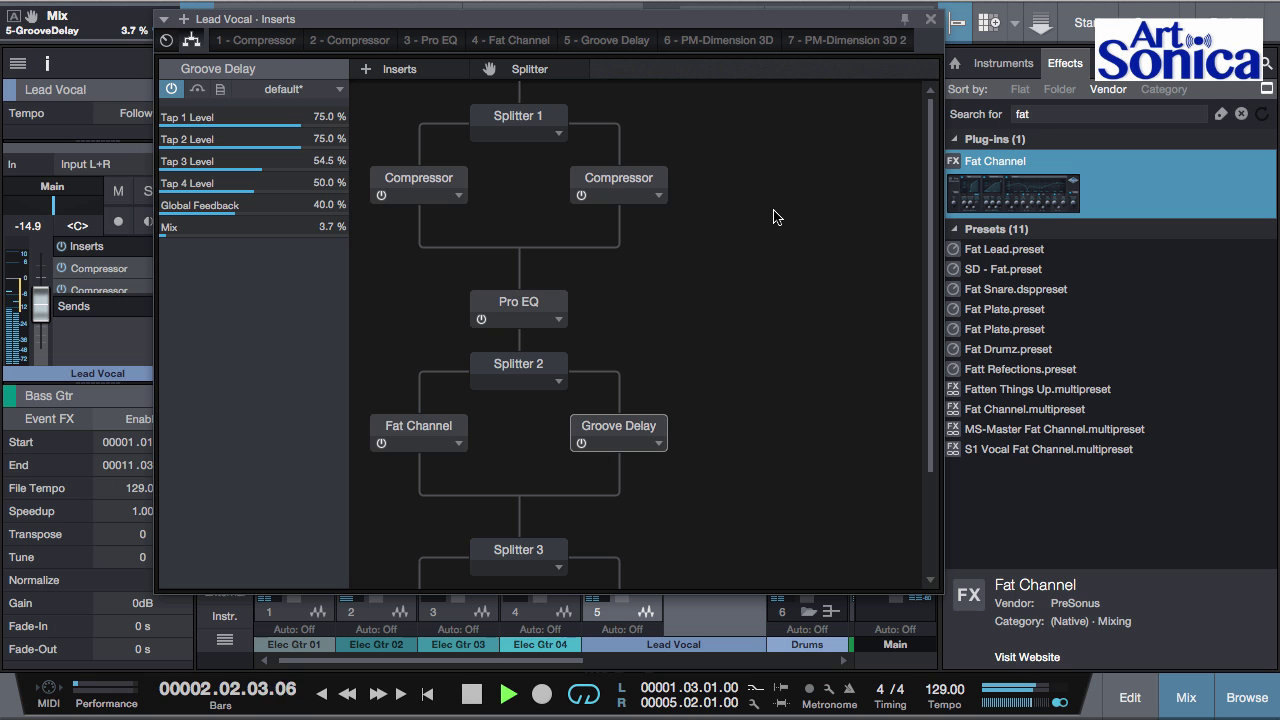
click(444, 179)
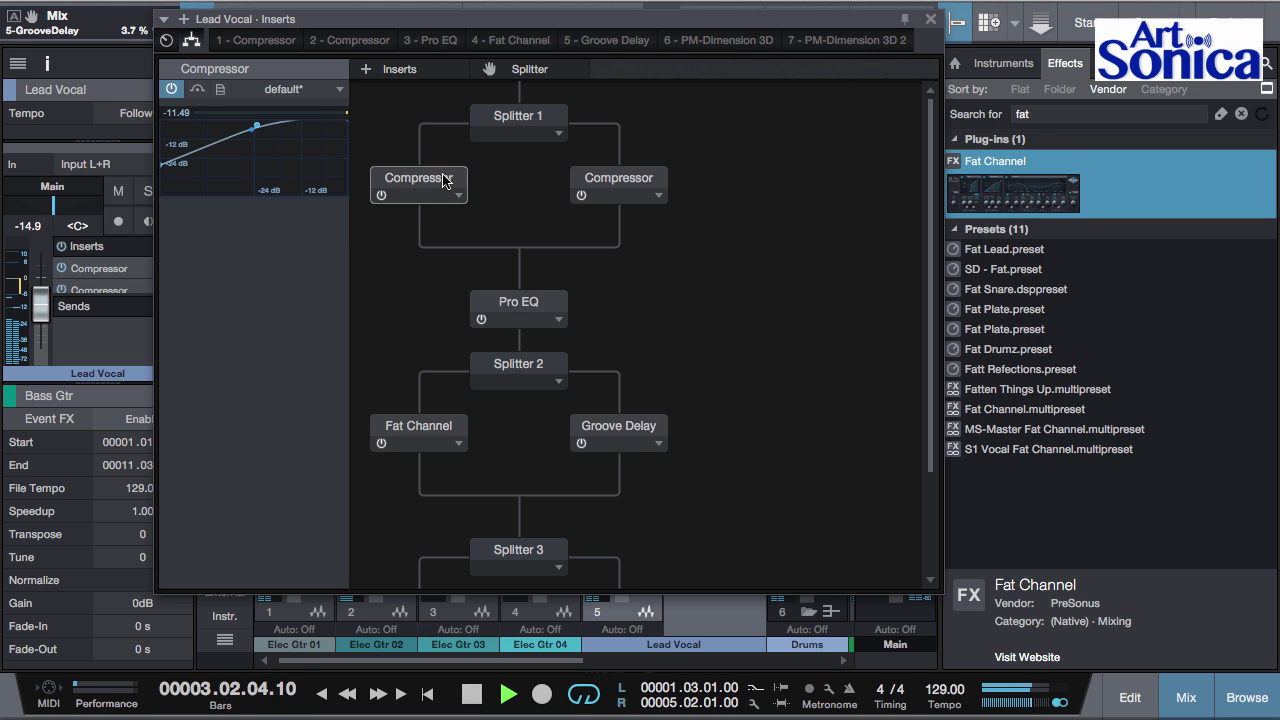
double_click(443, 179)
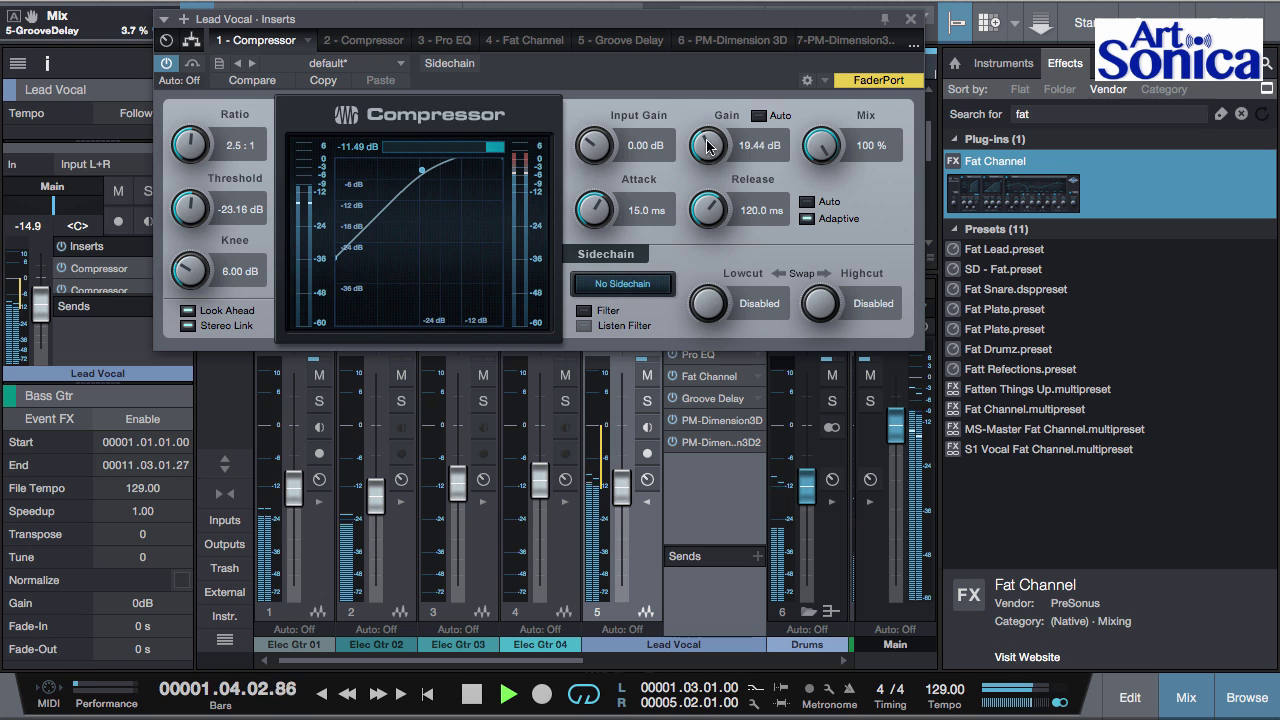
drag(708, 142, 699, 149)
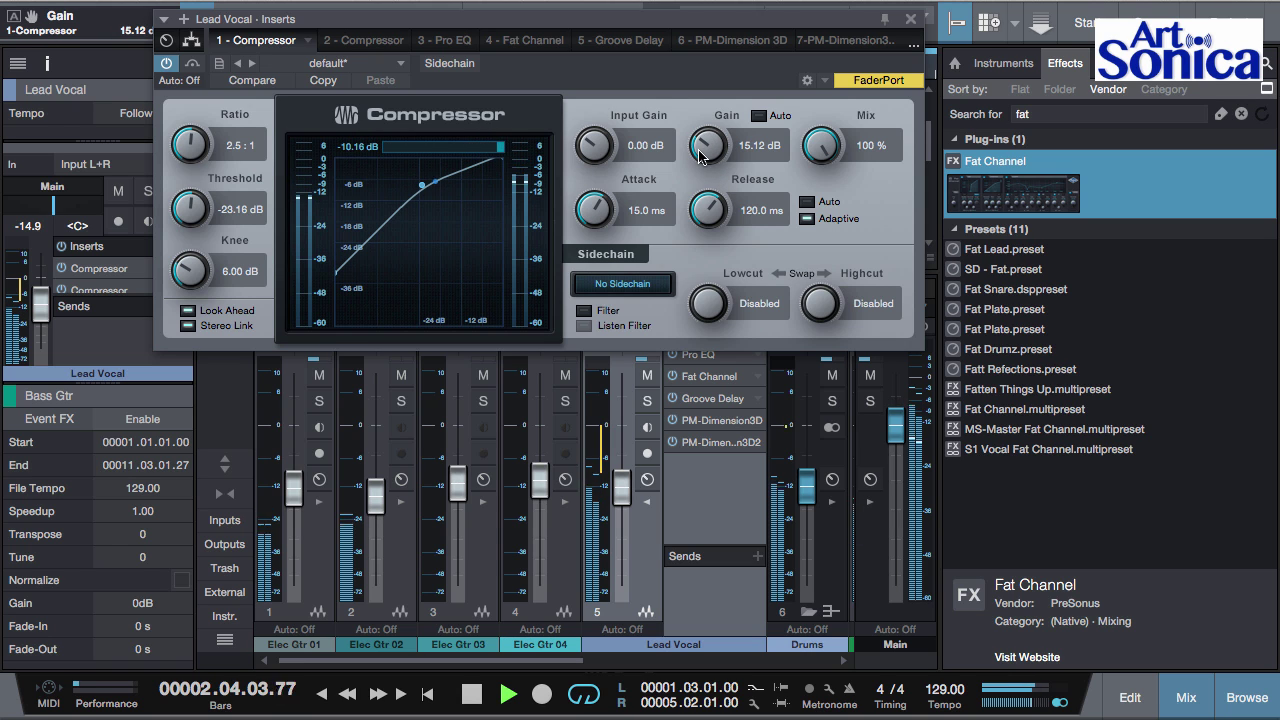
click(350, 40)
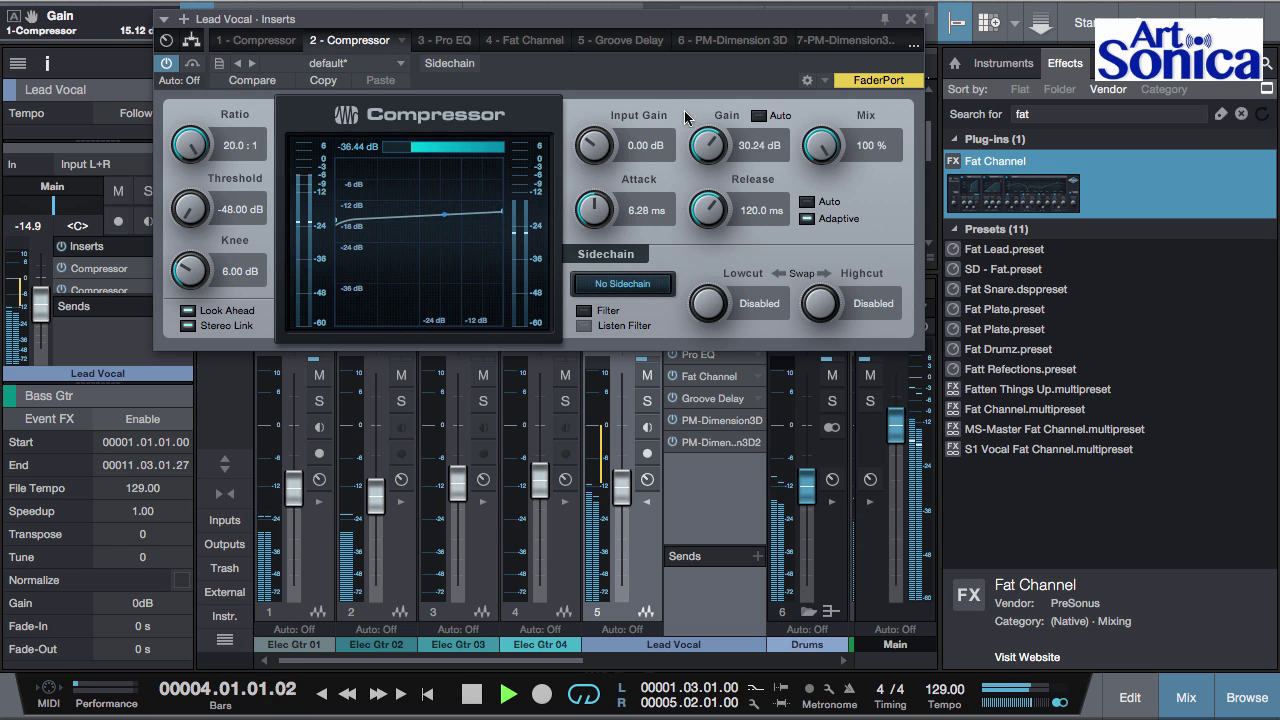
mouse_move(708, 145)
mouse_down()
mouse_move(695, 148)
mouse_move(711, 139)
mouse_move(713, 150)
mouse_up()
- Raise the first Compressor's Gain to 17.28 dB and close the inserts window
click(256, 40)
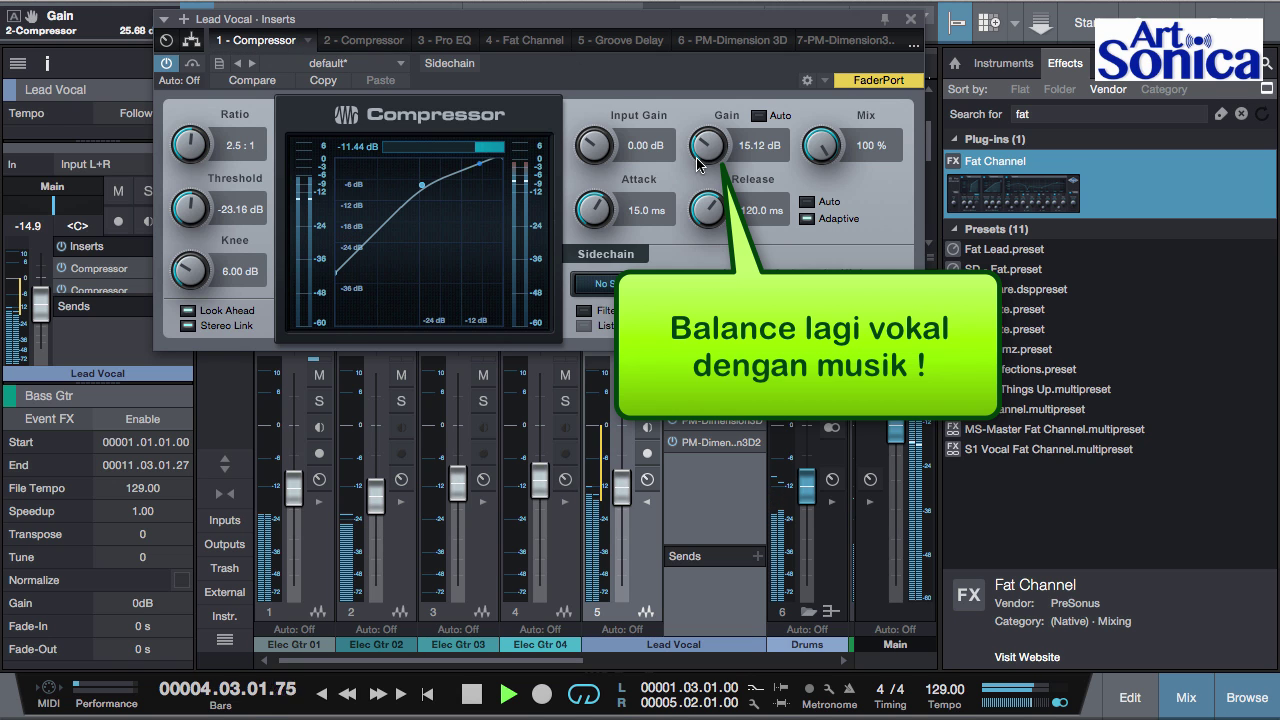
drag(711, 141, 714, 139)
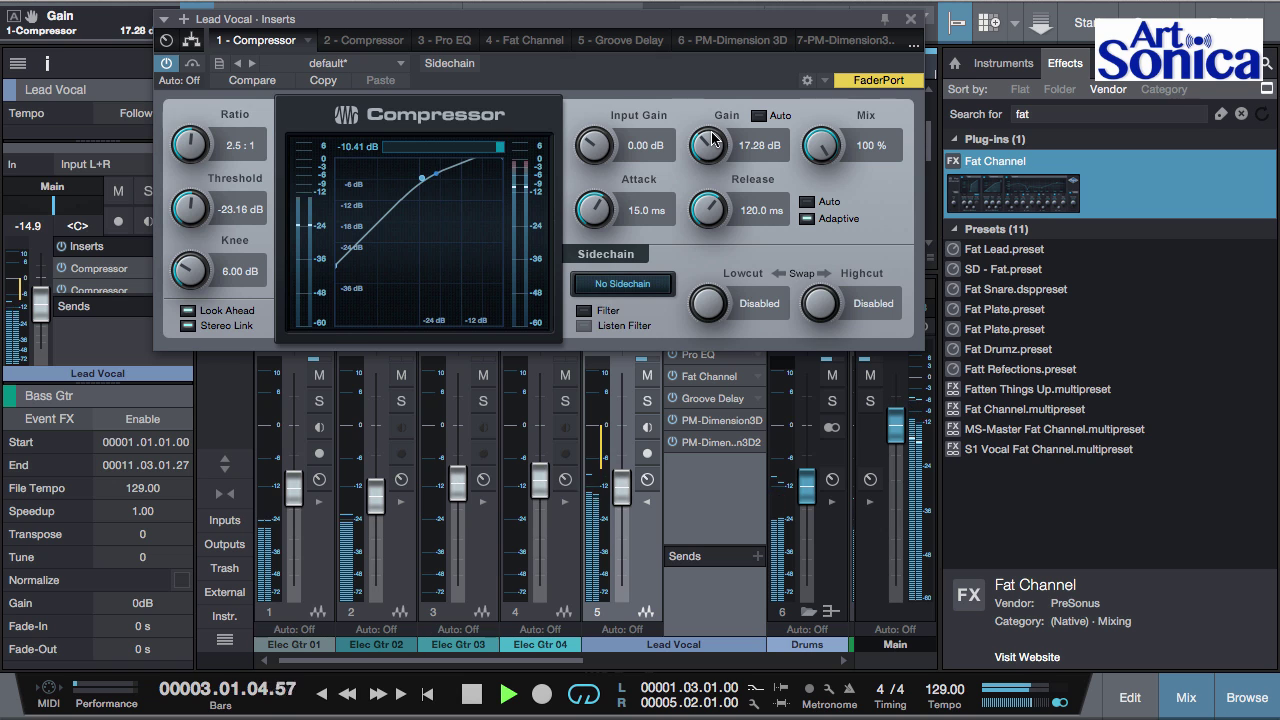
click(910, 19)
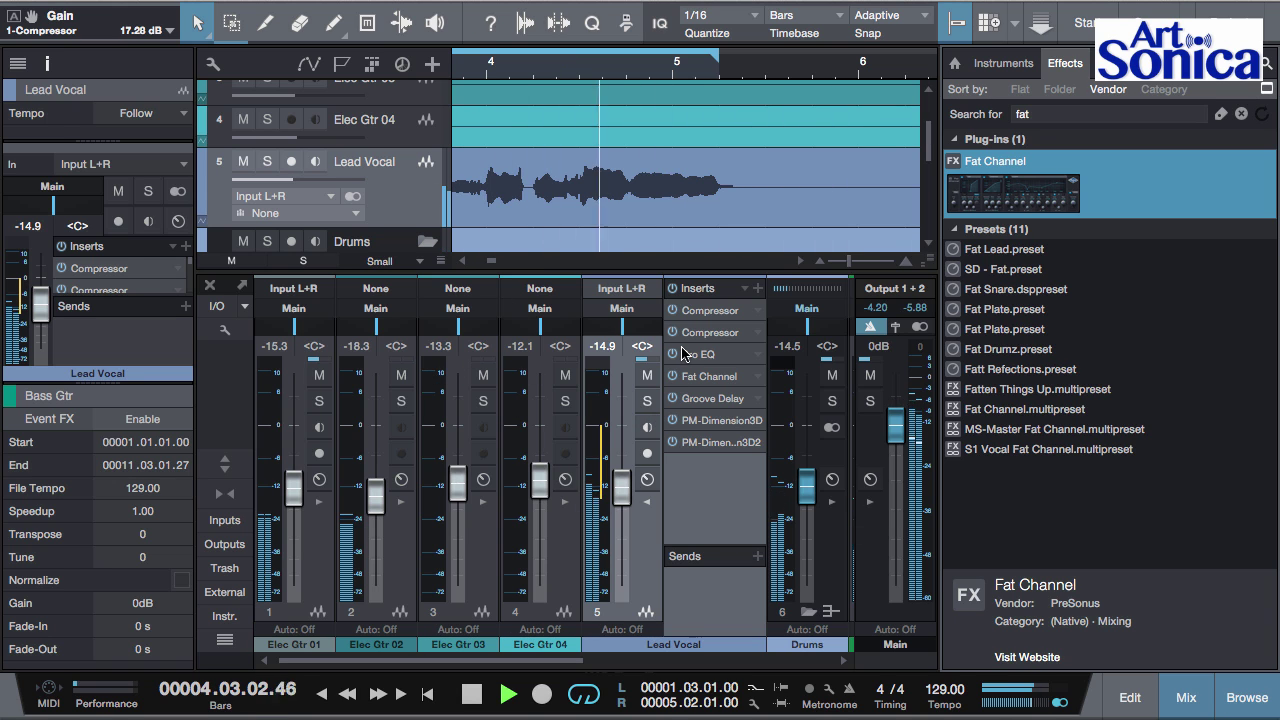
- Compare the mix without and with the Lead Vocal by muting and unmuting it, and hide the browser
click(644, 378)
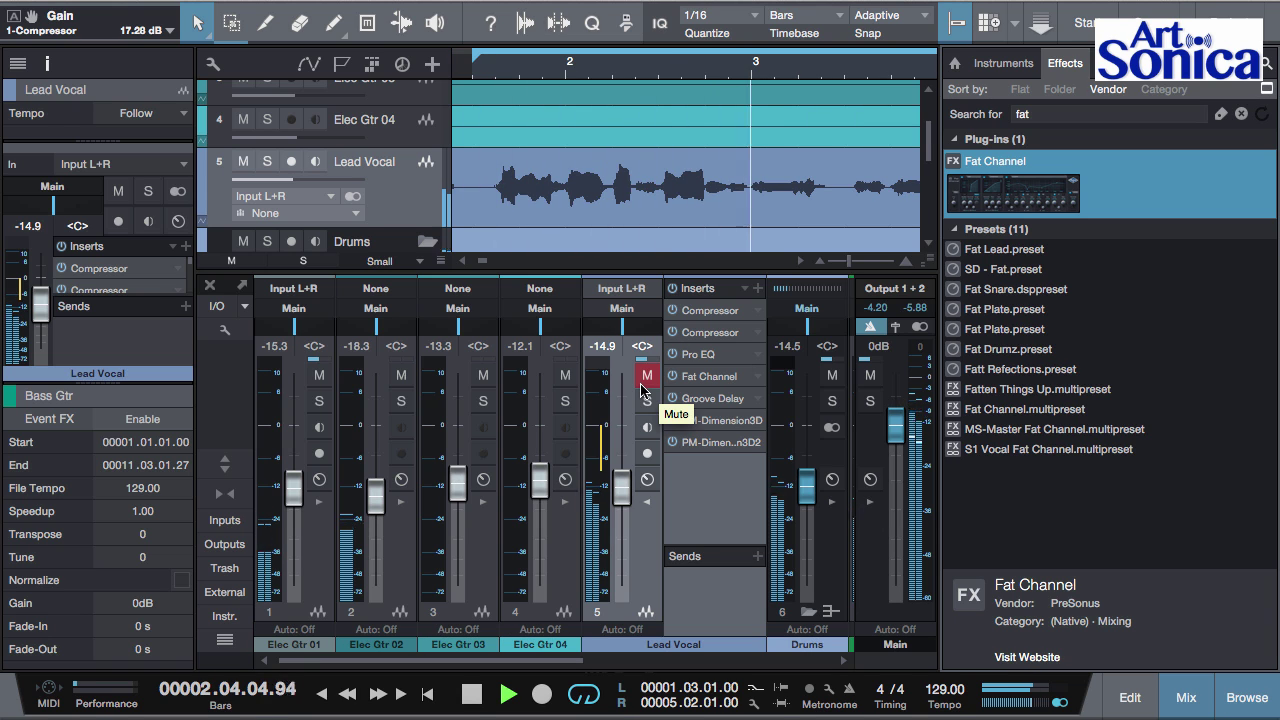
click(644, 378)
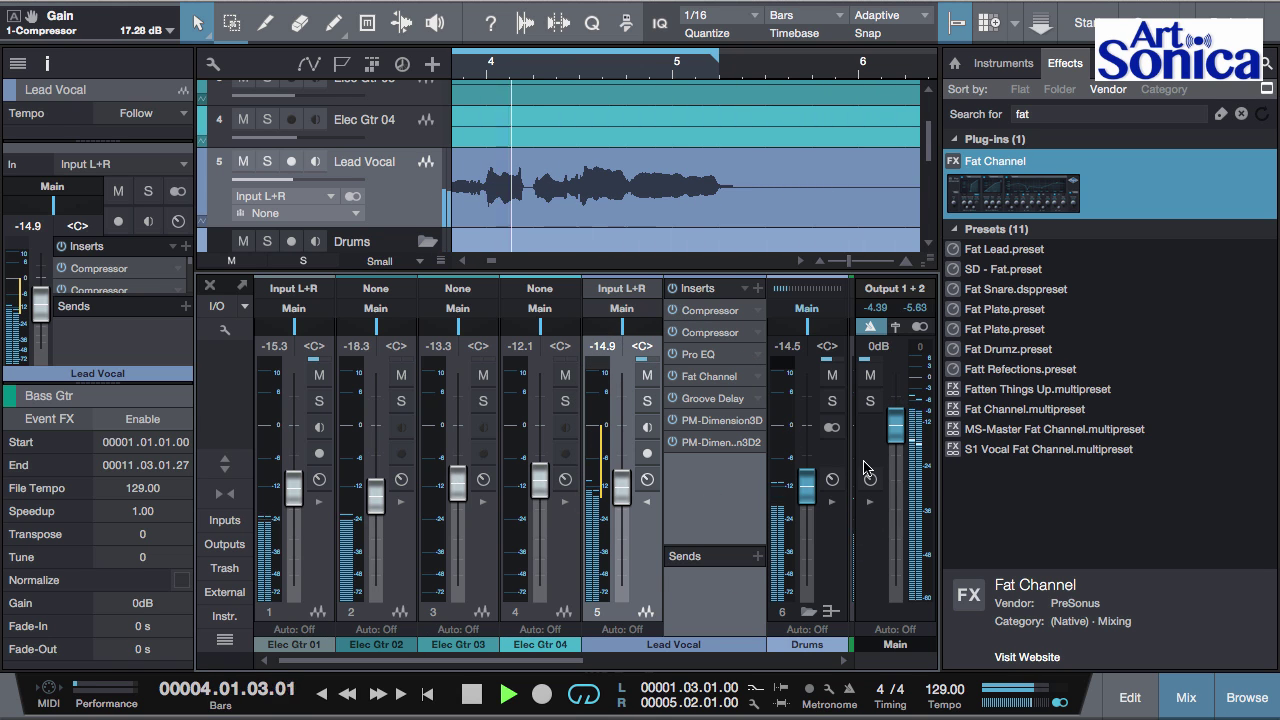
click(1247, 694)
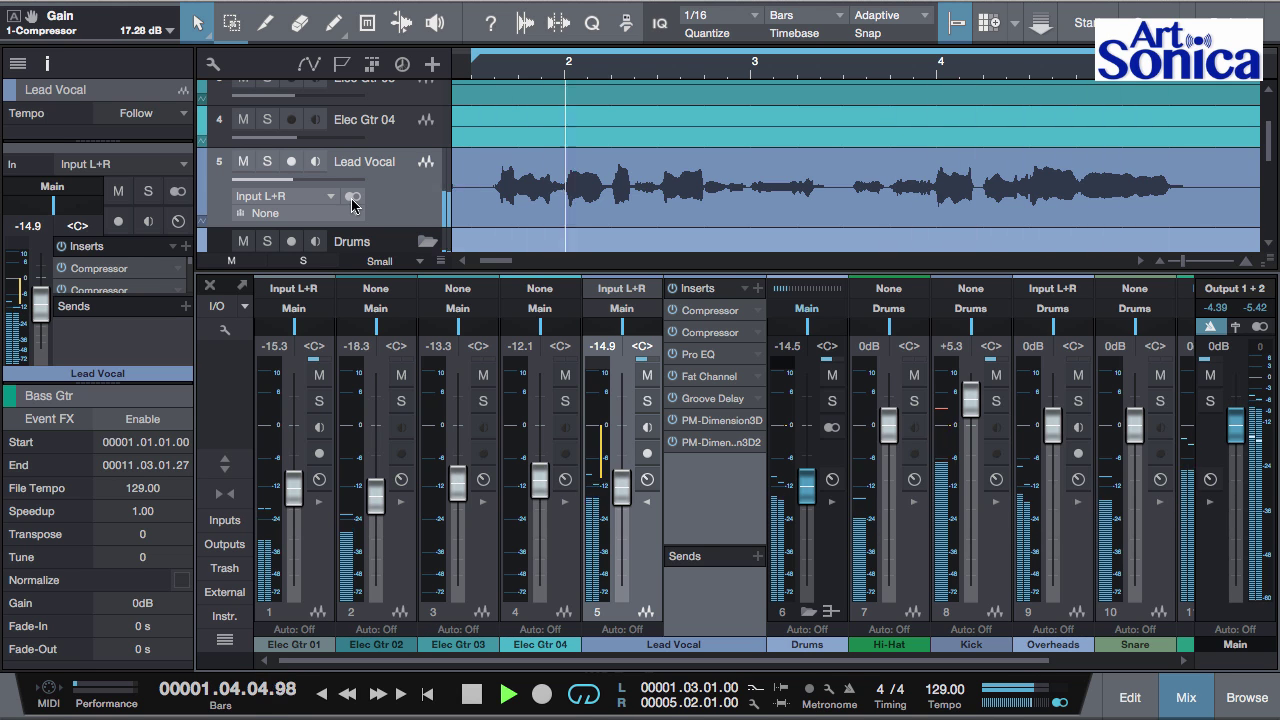
- Audition the Lead Vocal in solo and back in the full mix, and open its insert routing view
click(267, 161)
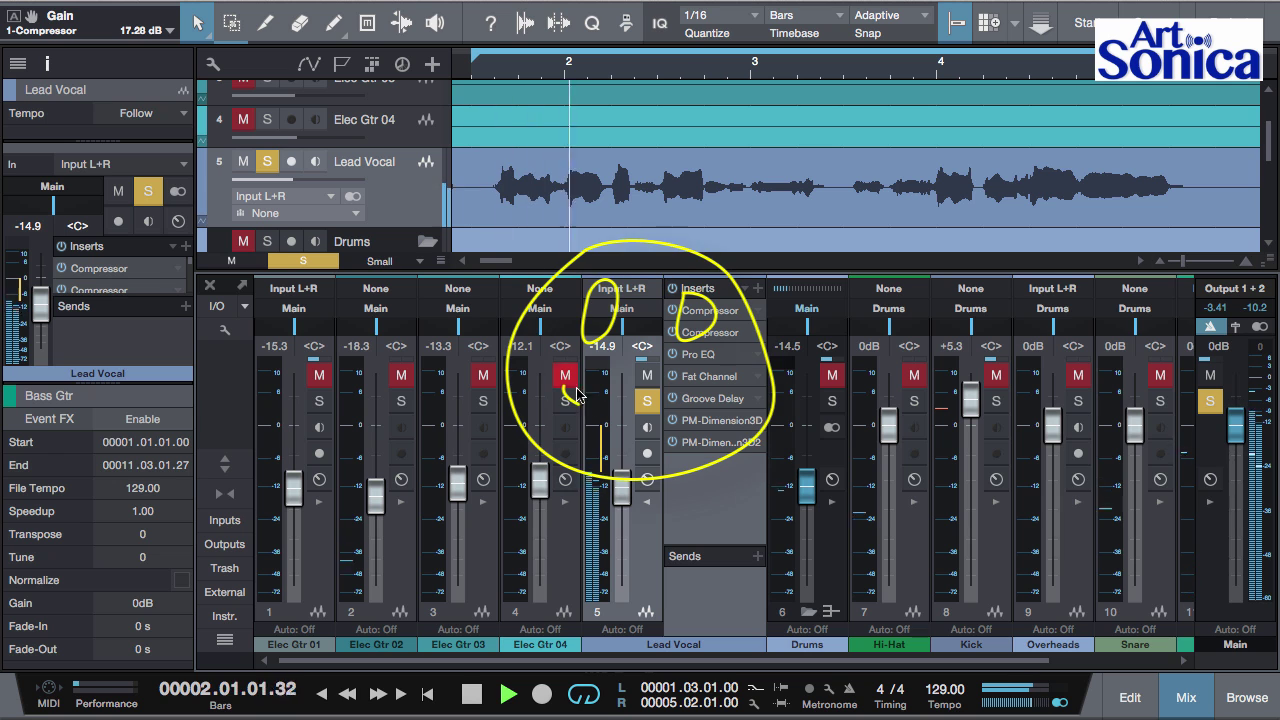
click(647, 400)
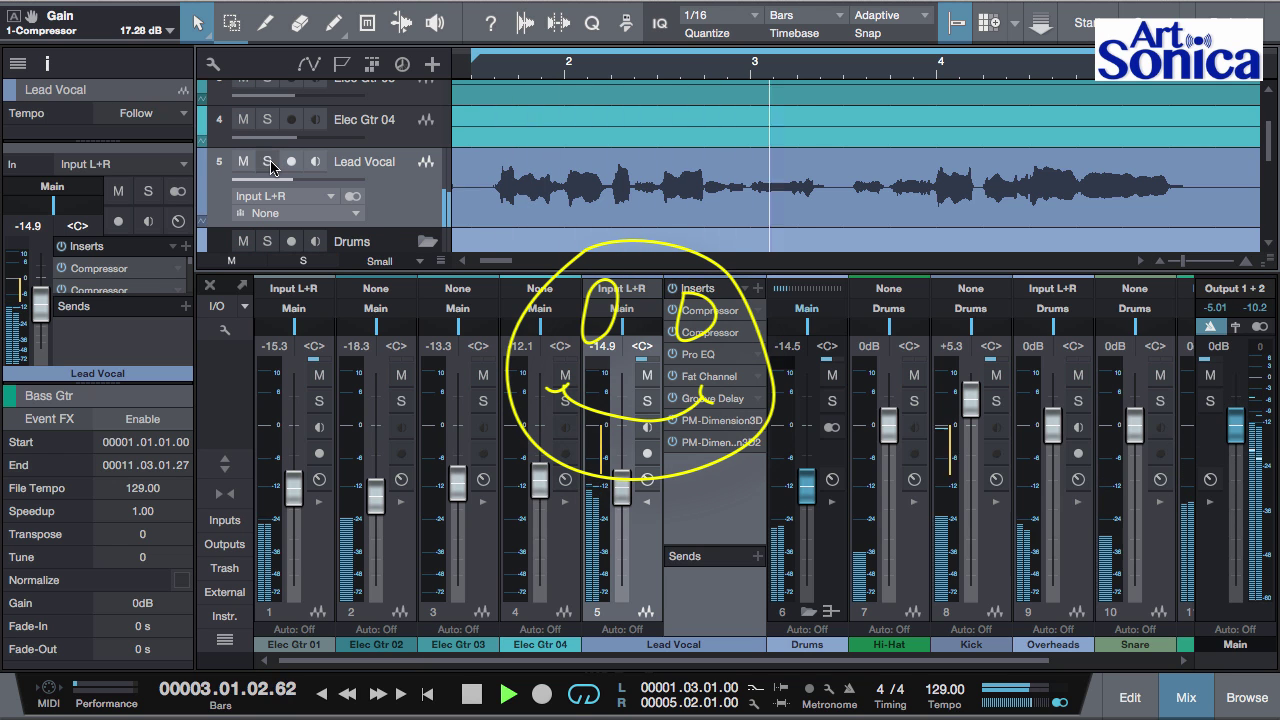
click(698, 288)
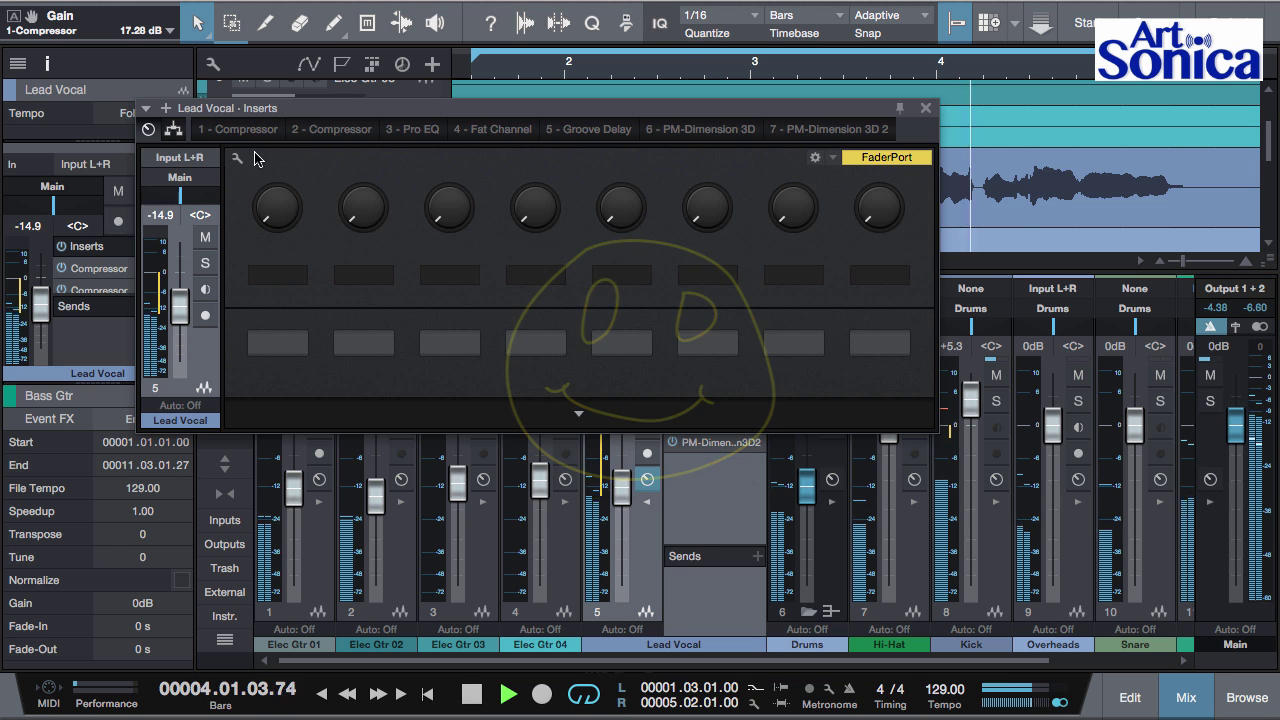
click(175, 129)
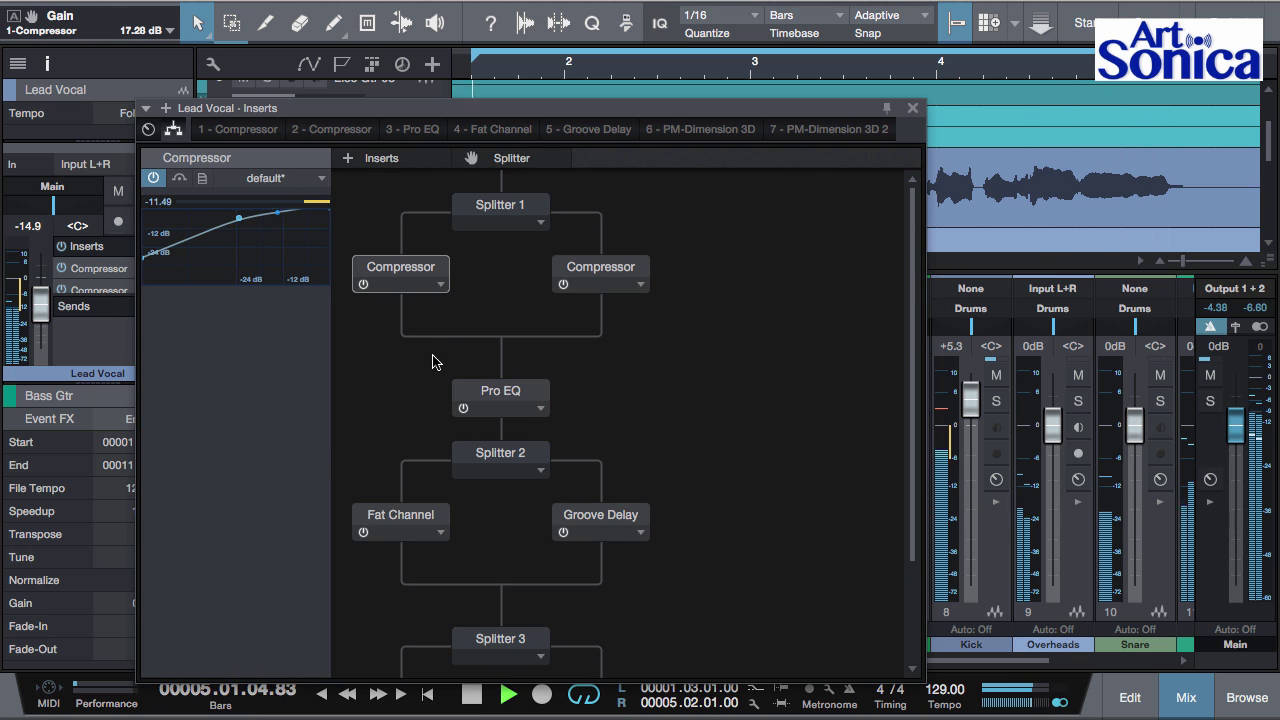